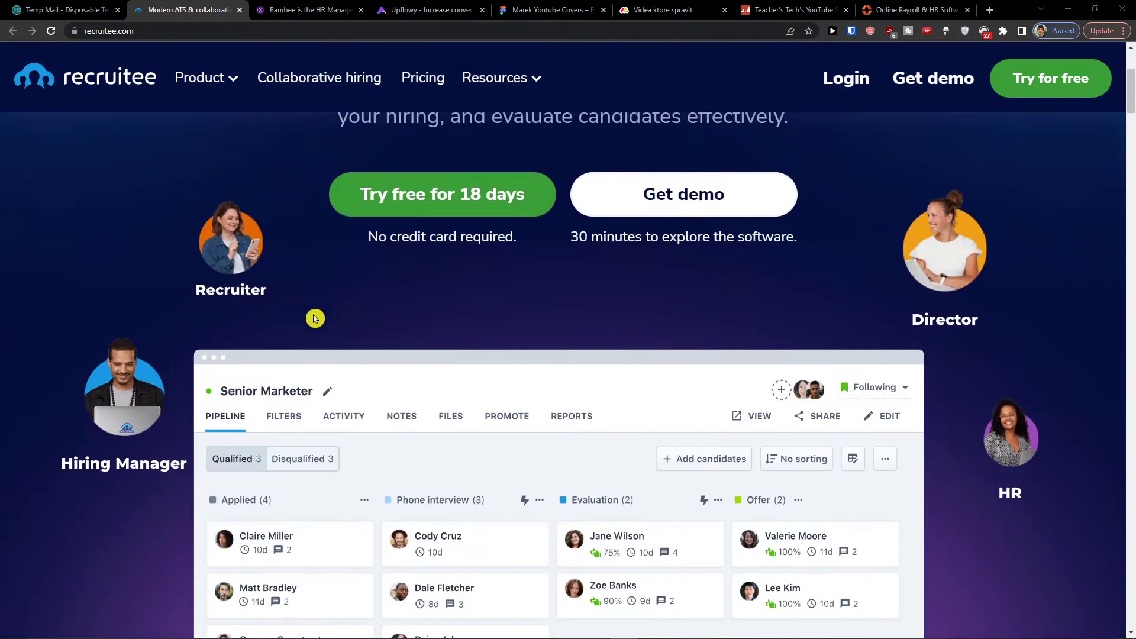
Start Recruitee's free 18-day trial from the recruitee.com homepage.
{"action": "scroll", "coordinate": [309, 319], "scroll_direction": "up", "scroll_amount": 4}
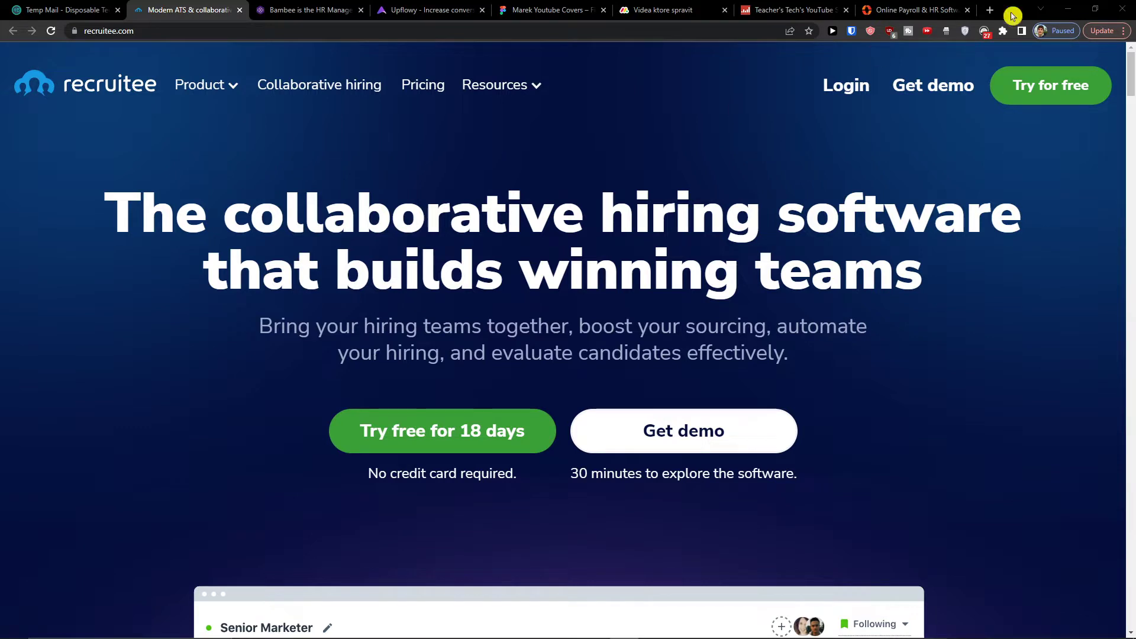
{"action": "scroll", "coordinate": [444, 246], "scroll_direction": "down", "scroll_amount": 1}
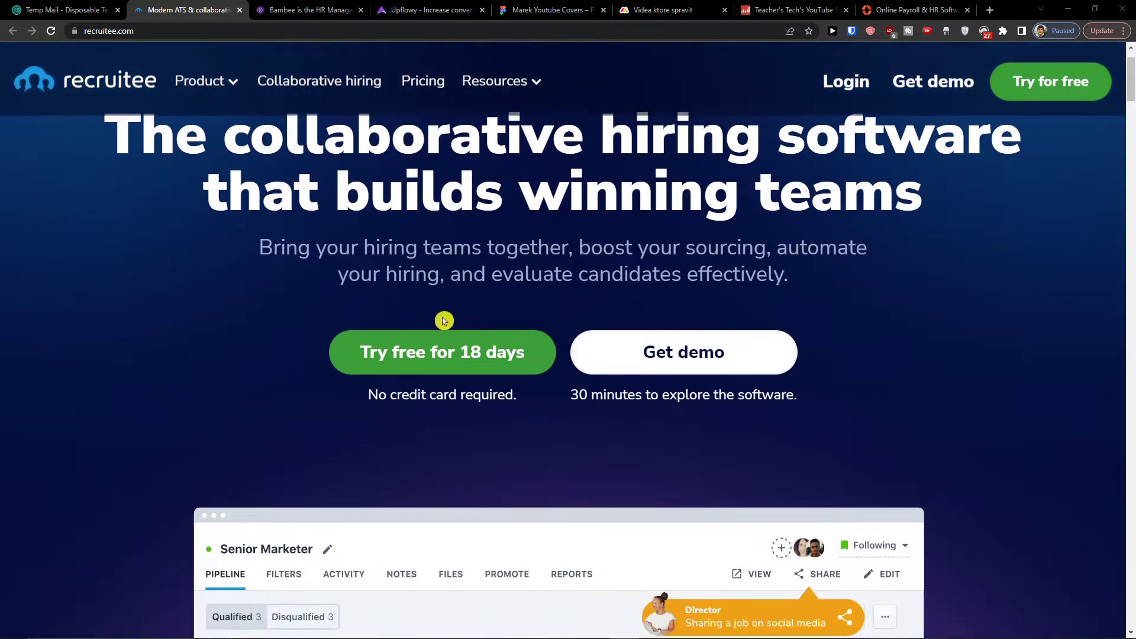
{"action": "left_click", "coordinate": [412, 365]}
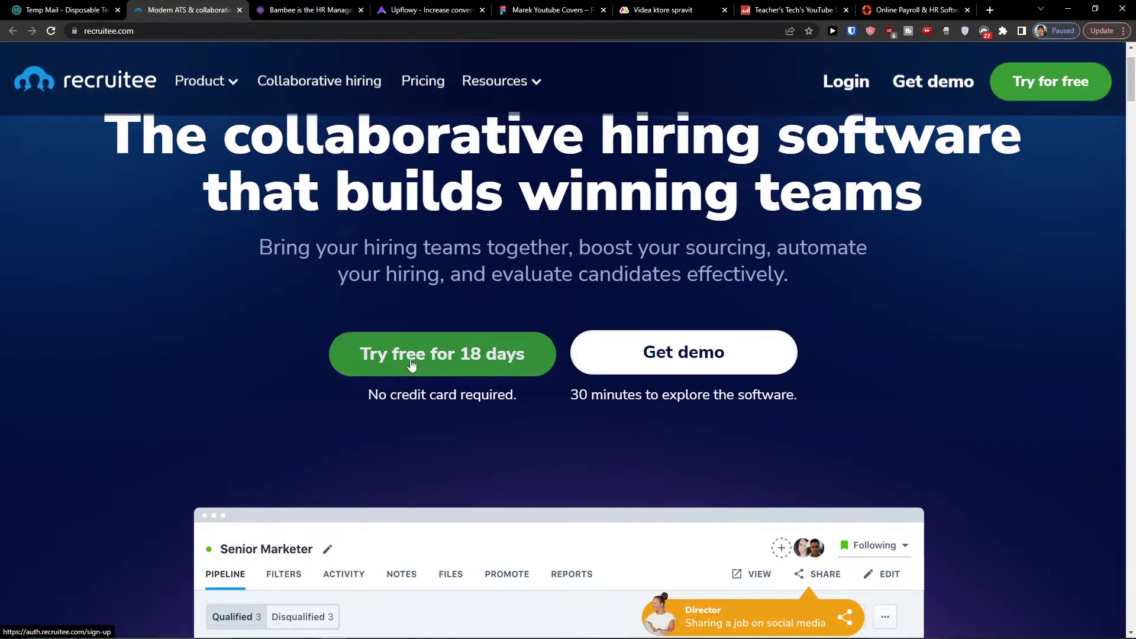
Enter the company name, the user's first and last name, and paste the temporary email.
{"action": "left_click", "coordinate": [491, 331]}
{"action": "scroll", "coordinate": [278, 304], "scroll_direction": "down", "scroll_amount": 1}
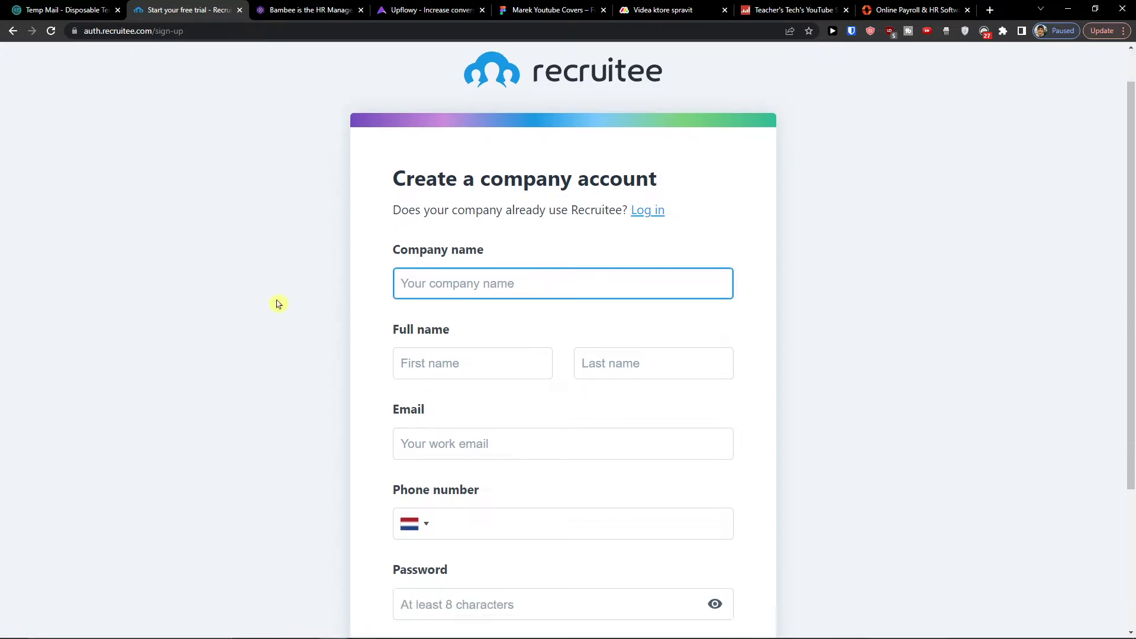
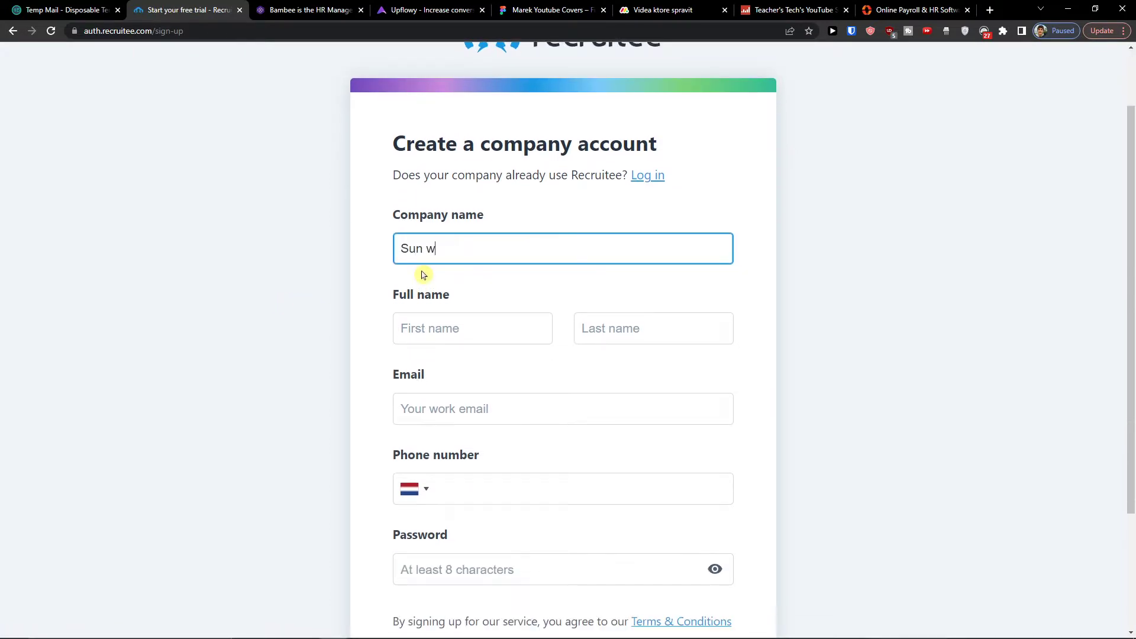
{"action": "key", "text": "Tab"}
{"action": "key", "text": "Tab"}
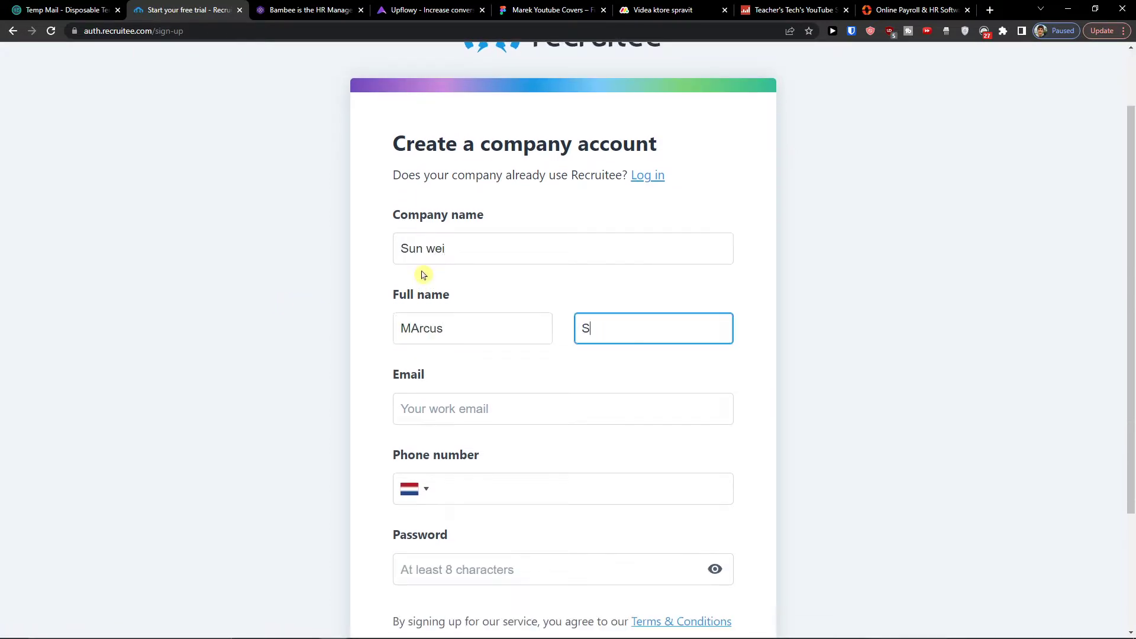
{"action": "key", "text": "Tab"}
{"action": "key", "text": "ctrl+v"}
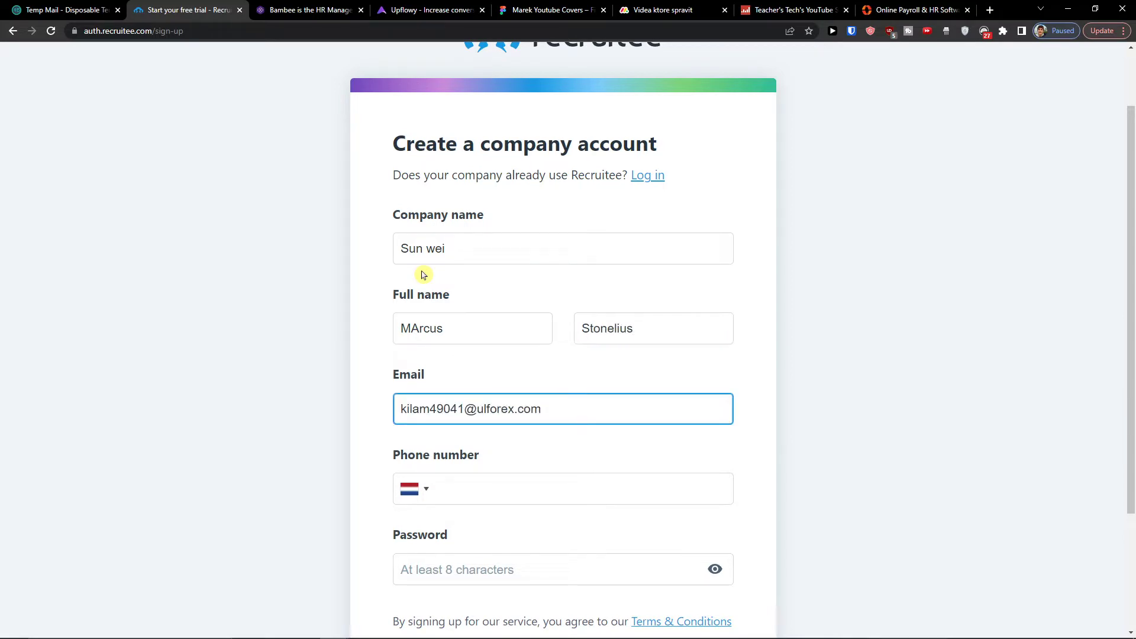
Enter the phone number and password, submit the form, and decline saving the password.
{"action": "scroll", "coordinate": [424, 273], "scroll_direction": "up", "scroll_amount": 1}
{"action": "scroll", "coordinate": [439, 357], "scroll_direction": "down", "scroll_amount": 2}
{"action": "left_click", "coordinate": [462, 411]}
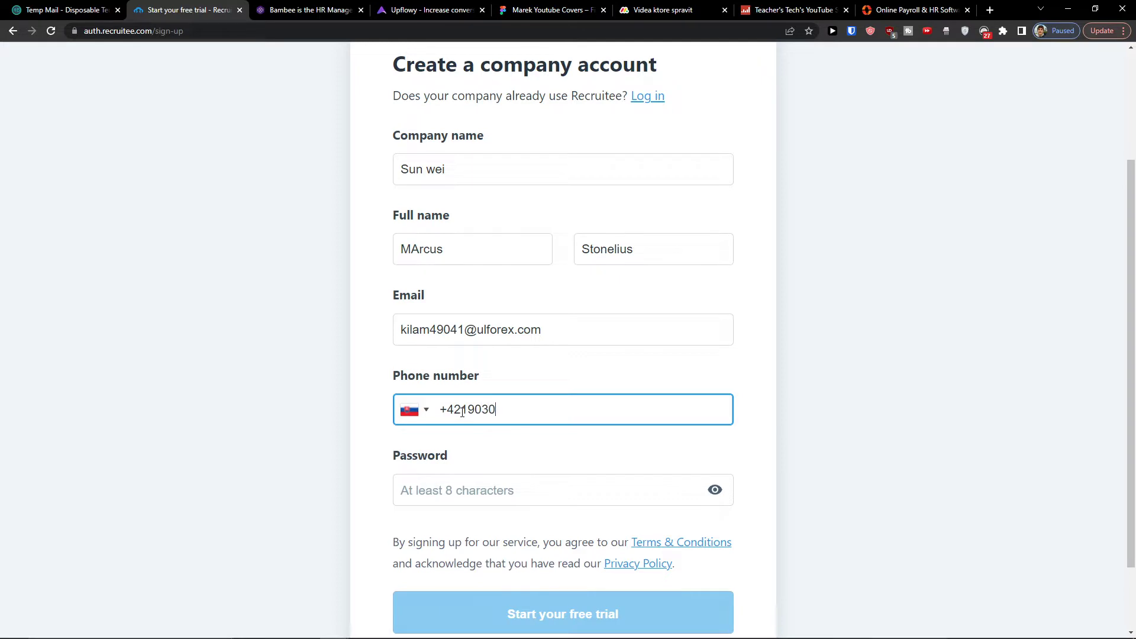
{"action": "key", "text": "Tab"}
{"action": "type", "text": "M"}
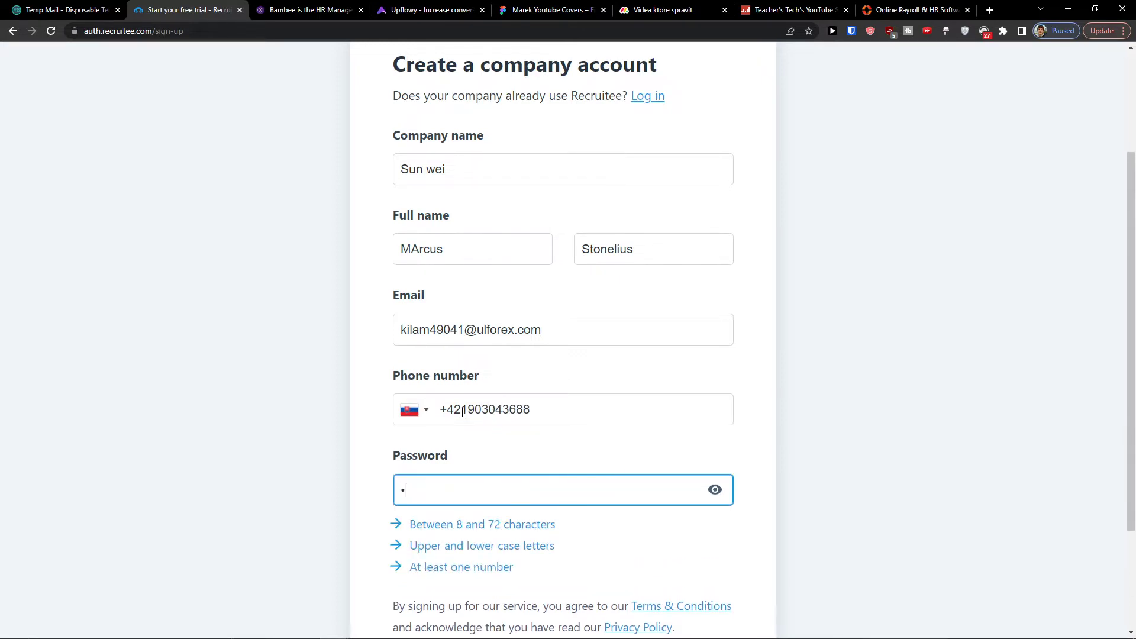
{"action": "type", "text": "1"}
{"action": "scroll", "coordinate": [377, 450], "scroll_direction": "down", "scroll_amount": 3}
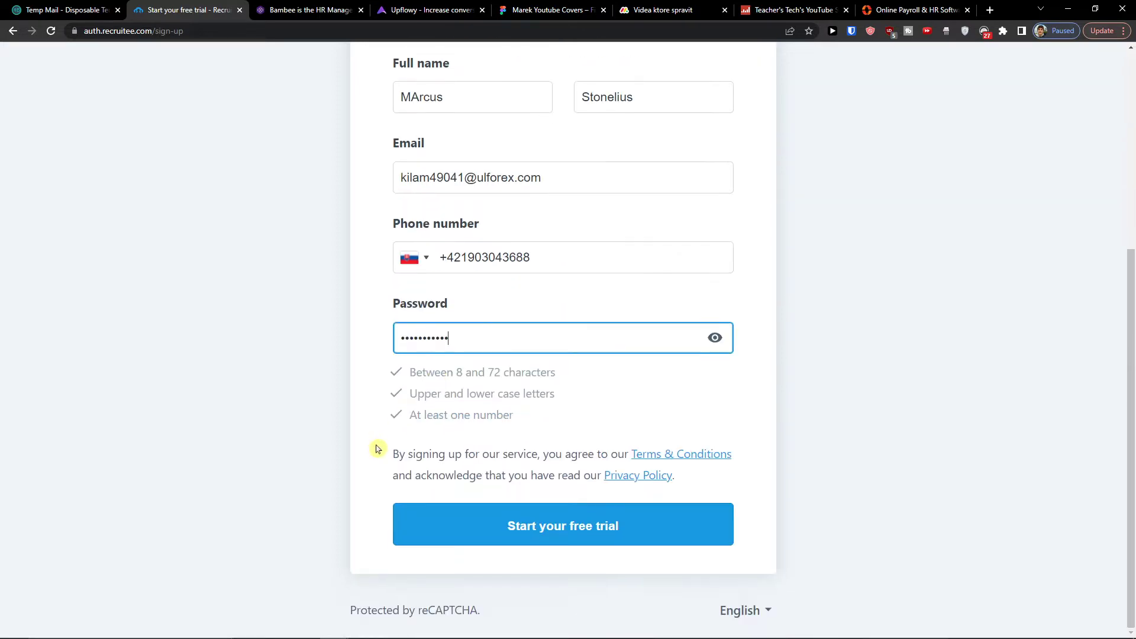
{"action": "left_click", "coordinate": [451, 528]}
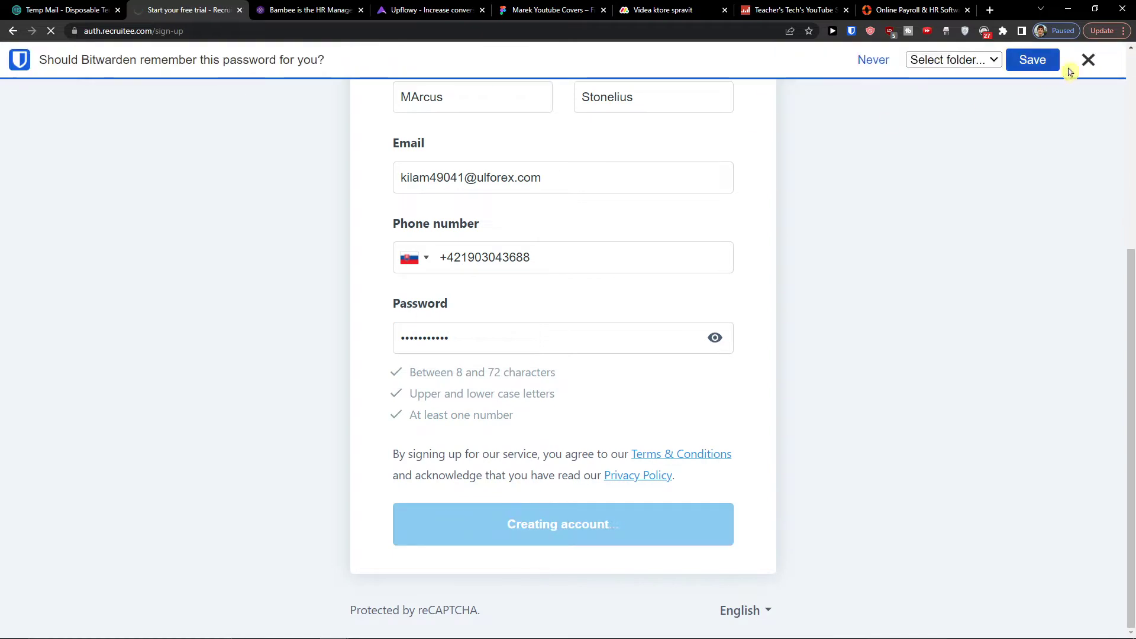
{"action": "left_click", "coordinate": [1088, 61]}
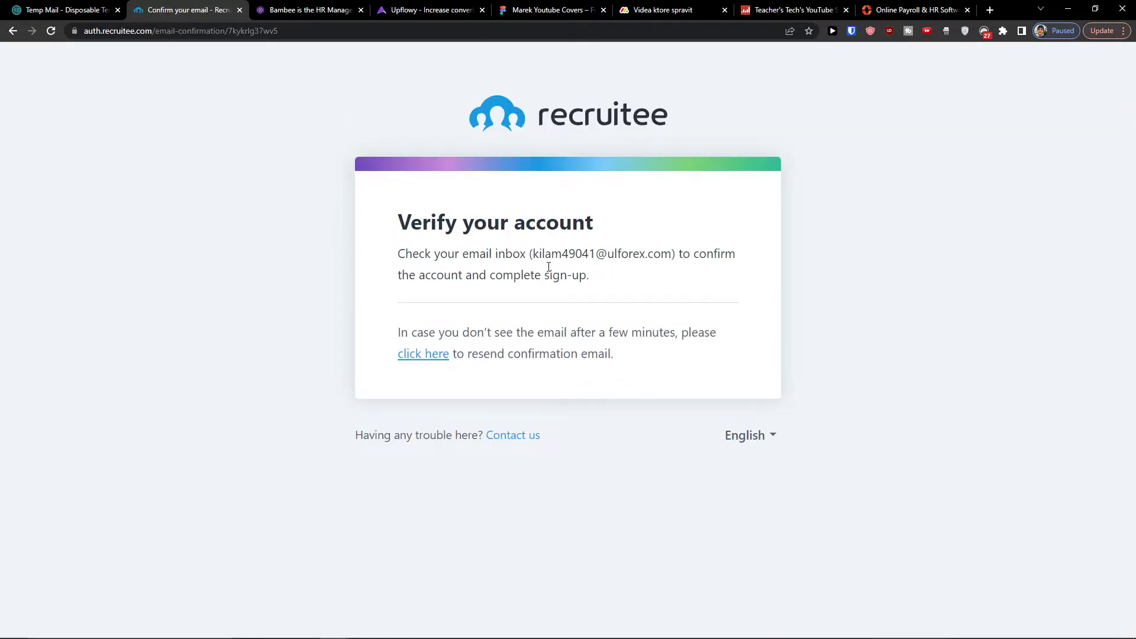
Open Recruitee's 'Confirm your email' message in Temp Mail and choose 'Verify account now'.
{"action": "triple_click", "coordinate": [549, 266]}
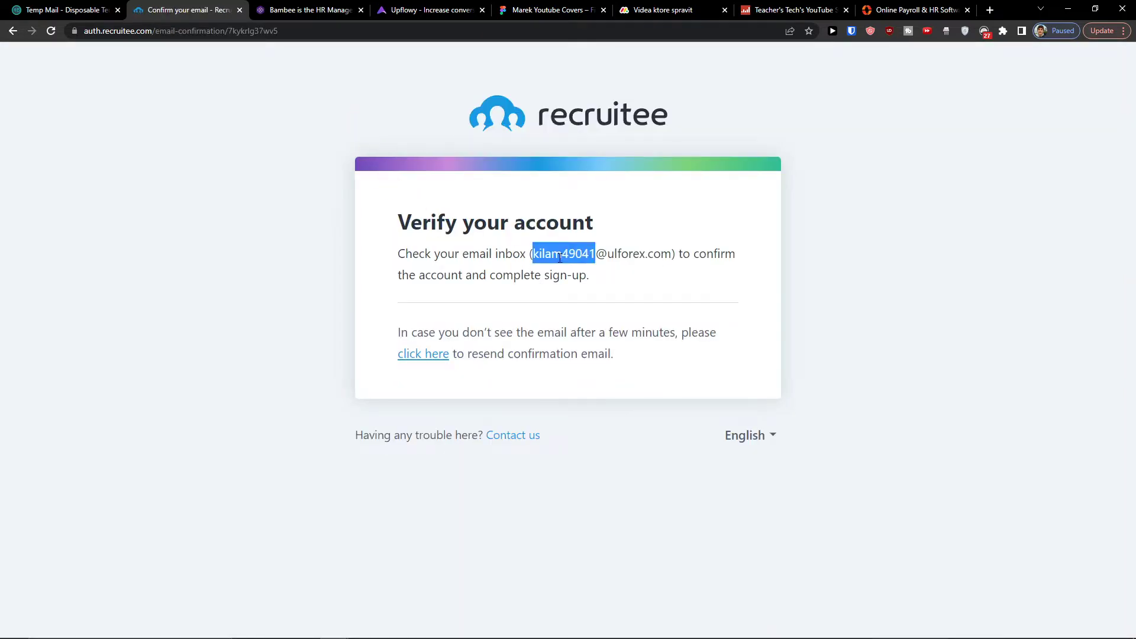
{"action": "left_click", "coordinate": [32, 7]}
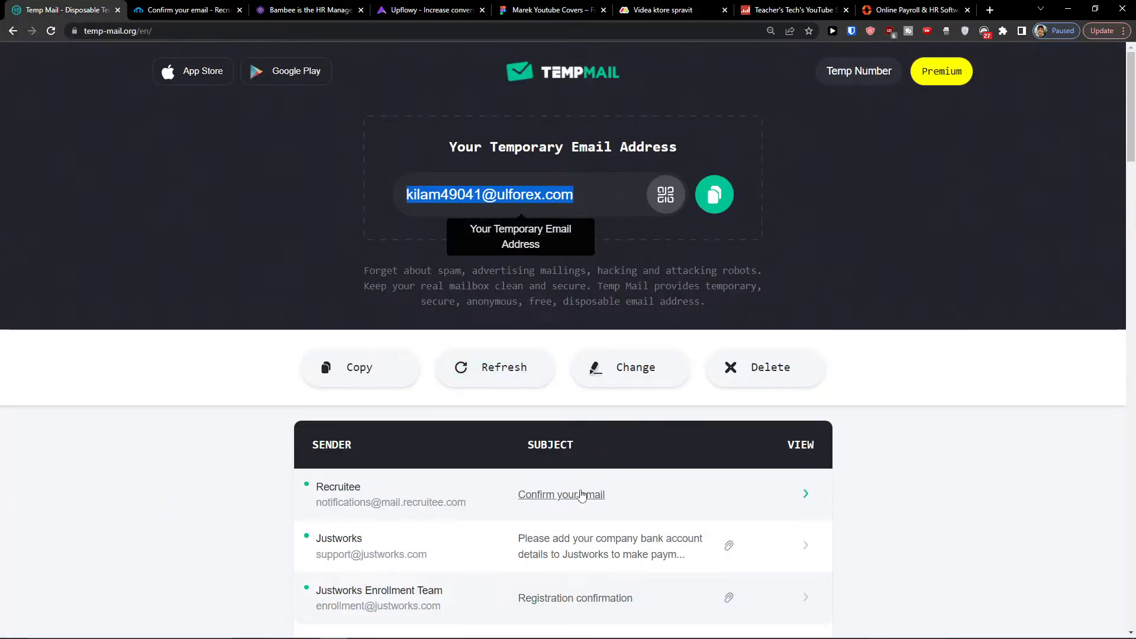
{"action": "left_click", "coordinate": [582, 496]}
{"action": "scroll", "coordinate": [571, 489], "scroll_direction": "down", "scroll_amount": 3}
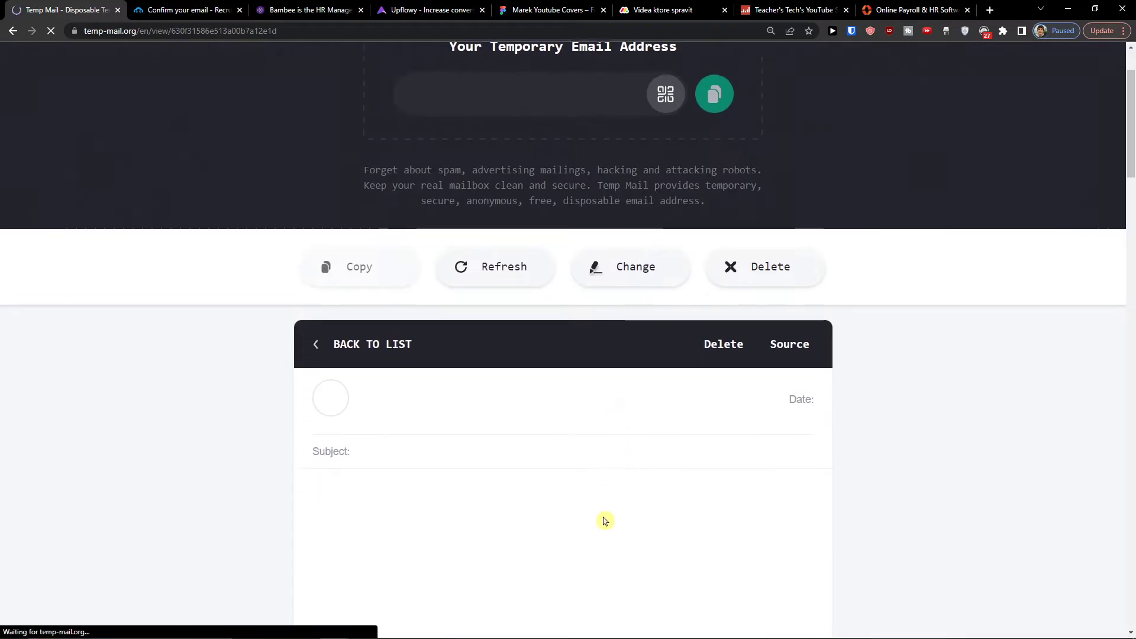
{"action": "scroll", "coordinate": [601, 518], "scroll_direction": "down", "scroll_amount": 4}
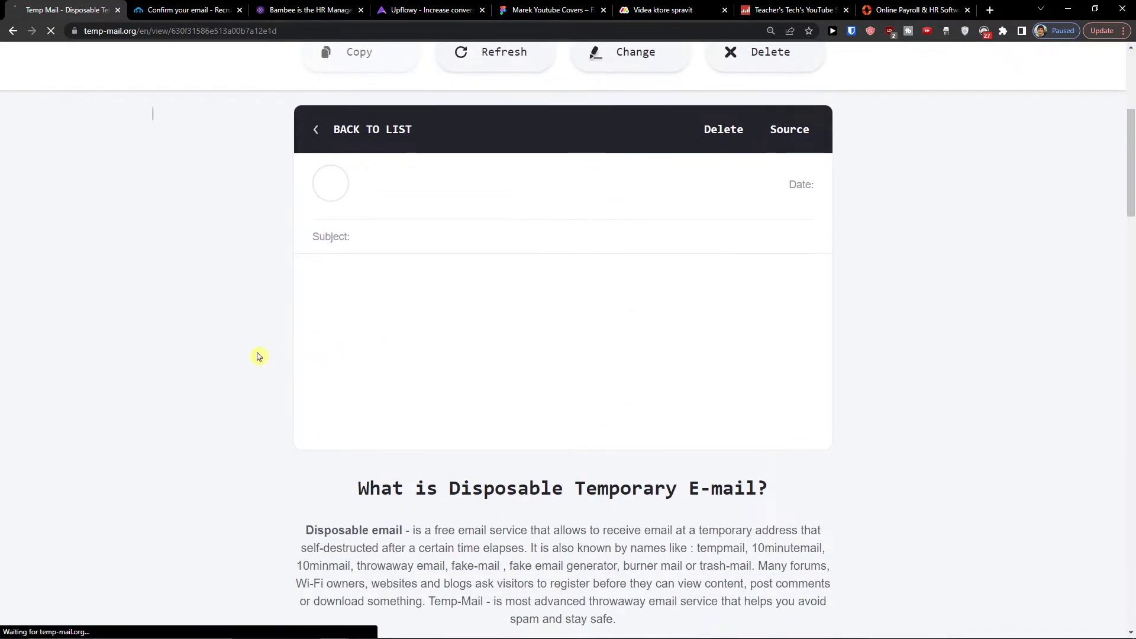
{"action": "left_click", "coordinate": [532, 542]}
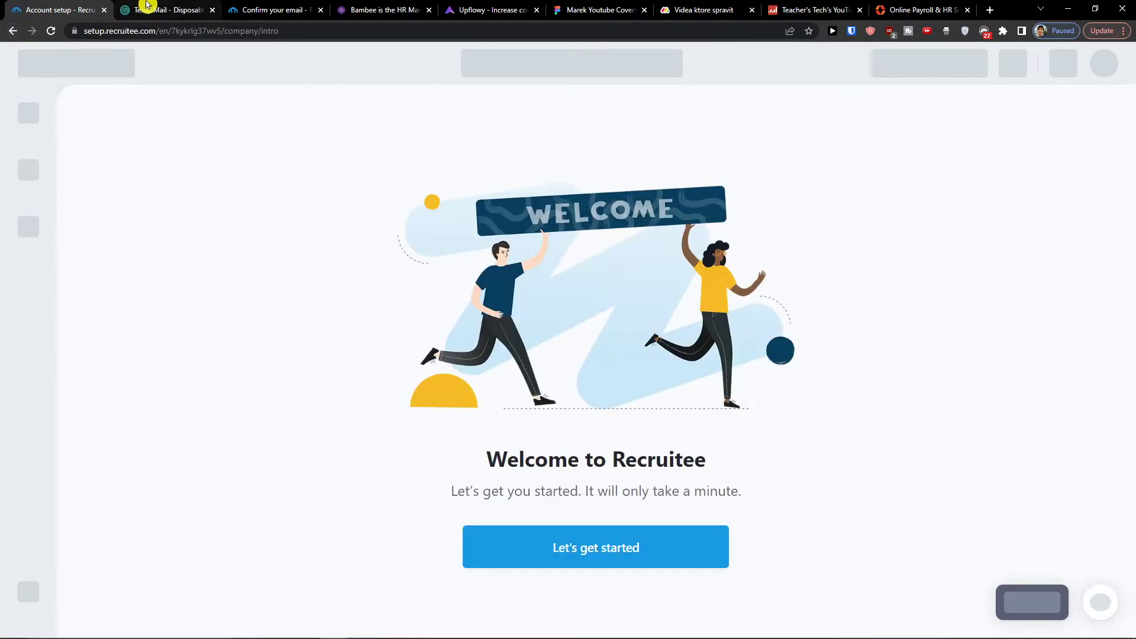
Begin the account setup and keep English as the company language.
{"action": "left_click_drag", "start_coordinate": [56, 8], "coordinate": [167, 8]}
{"action": "left_click", "coordinate": [583, 545]}
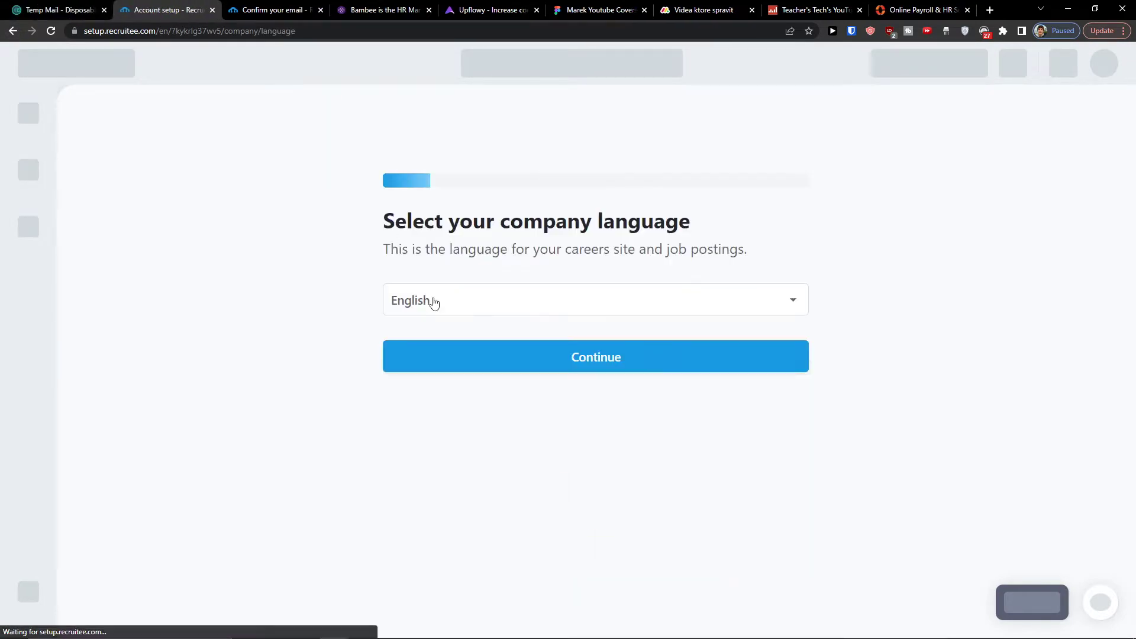
{"action": "left_click", "coordinate": [516, 304]}
{"action": "left_click", "coordinate": [513, 304]}
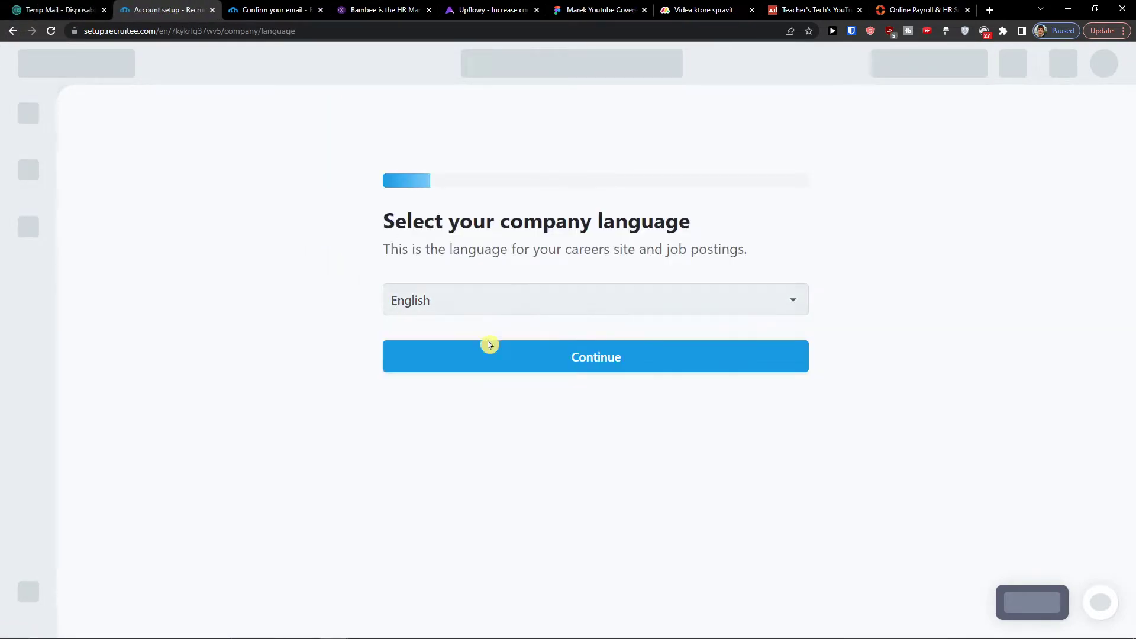
{"action": "left_click", "coordinate": [488, 342]}
{"action": "left_click", "coordinate": [468, 362]}
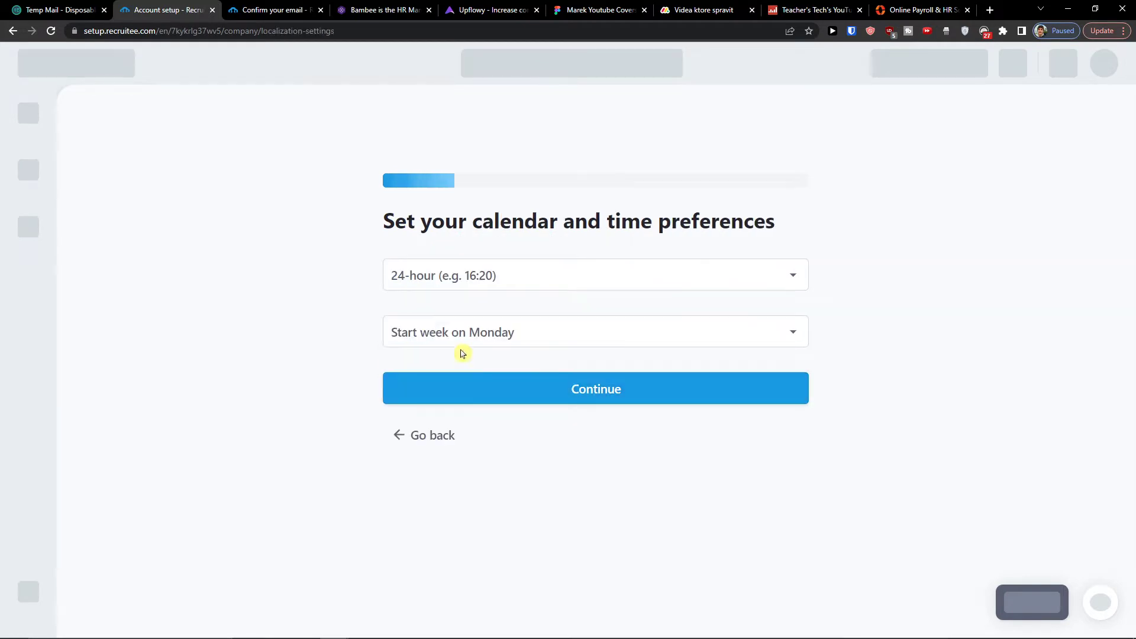
Keep 24-hour time and Monday week start, and set the current role to CEO.
{"action": "left_click", "coordinate": [473, 275]}
{"action": "left_click", "coordinate": [457, 288]}
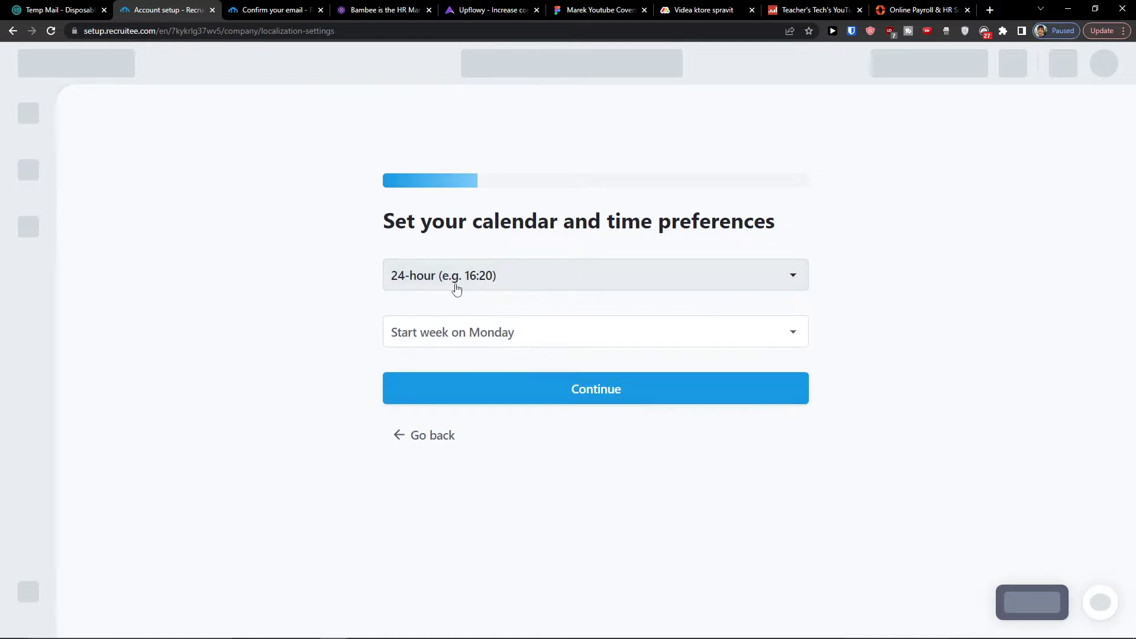
{"action": "left_click", "coordinate": [432, 330]}
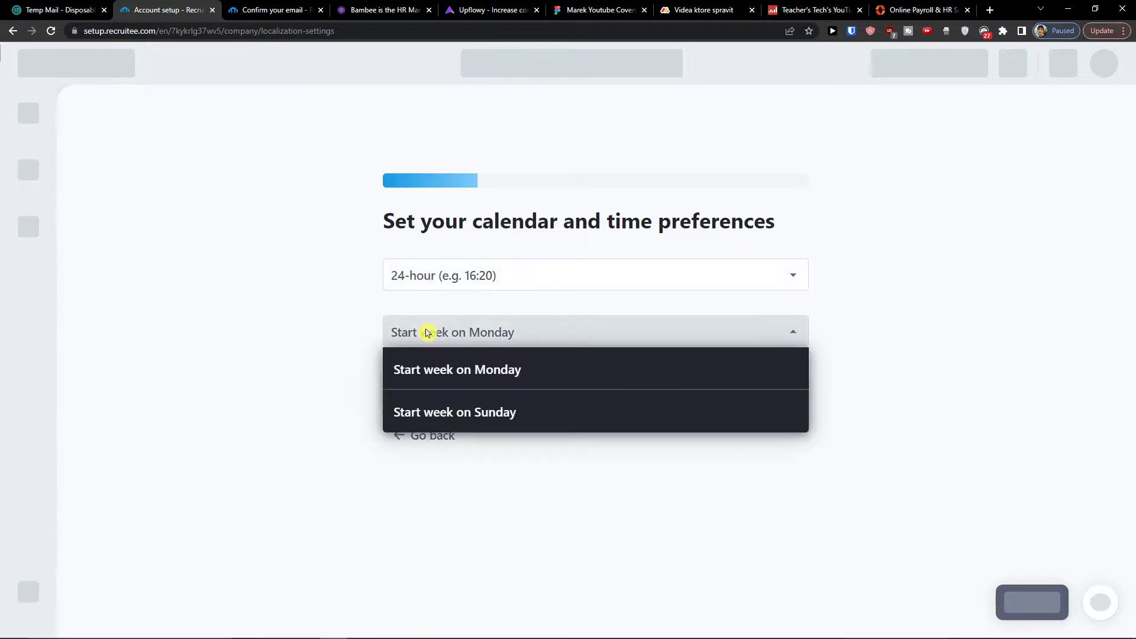
{"action": "left_click", "coordinate": [430, 371]}
{"action": "left_click", "coordinate": [421, 381]}
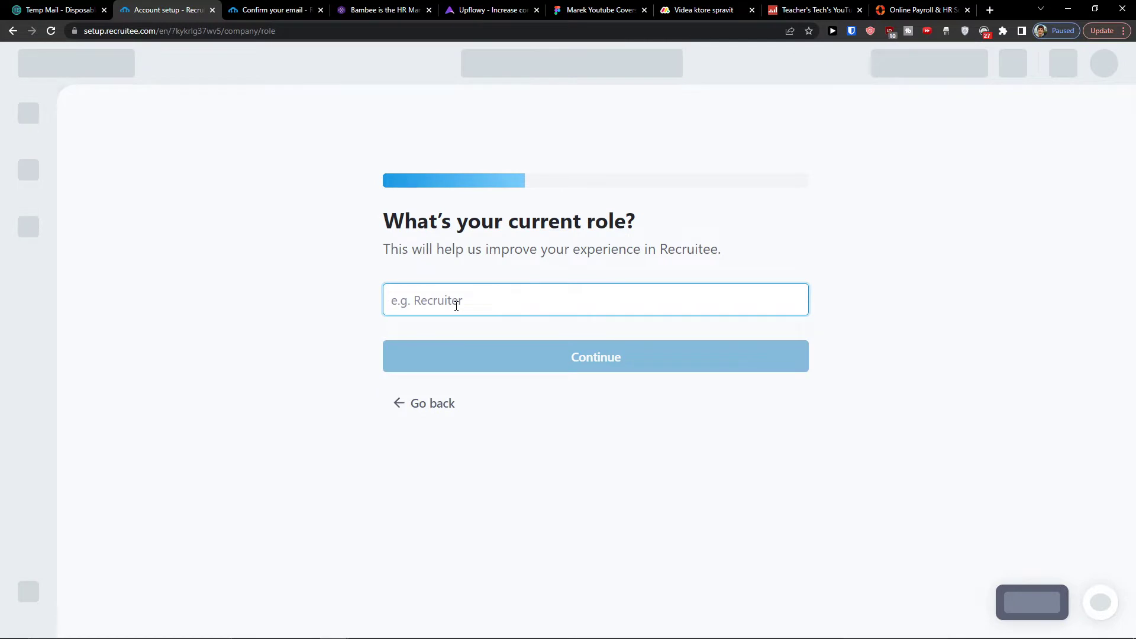
{"action": "type", "text": "CEO"}
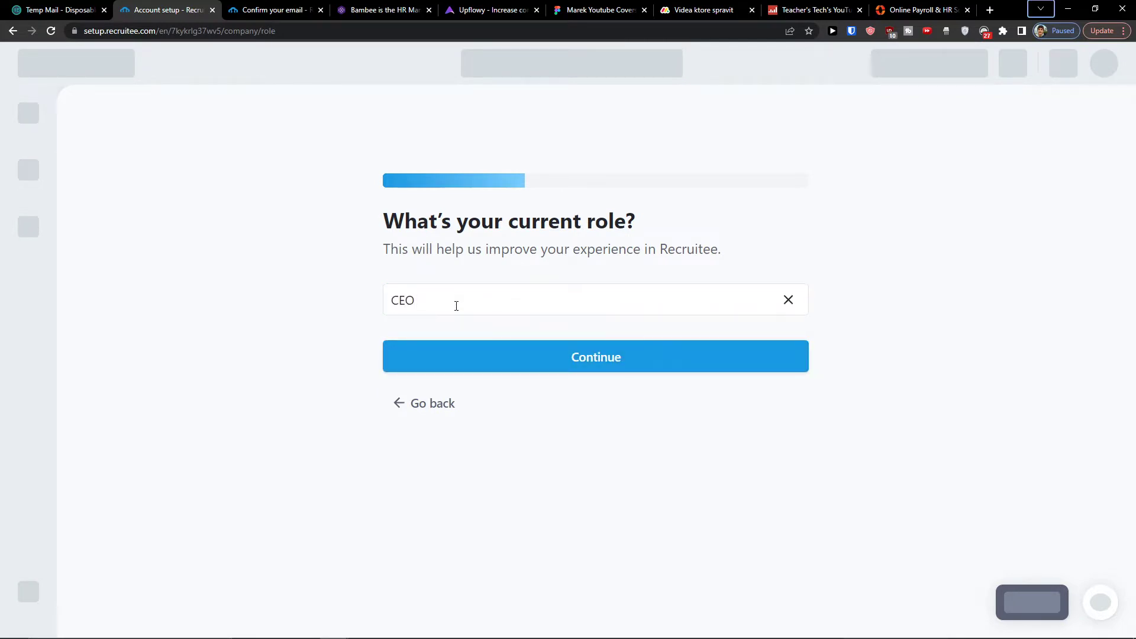
{"action": "left_click", "coordinate": [454, 363]}
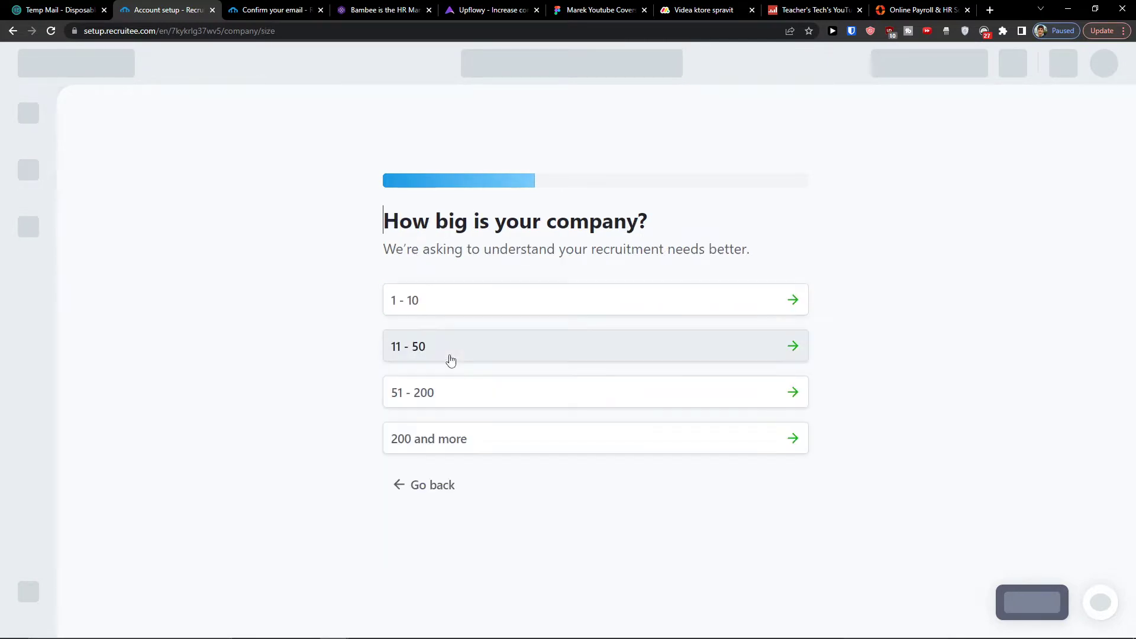
Choose 1–10 staff, no previous ATS, recruiting alone, and start with sample data.
{"action": "left_click", "coordinate": [438, 303]}
{"action": "left_click_drag", "start_coordinate": [380, 221], "coordinate": [872, 225]}
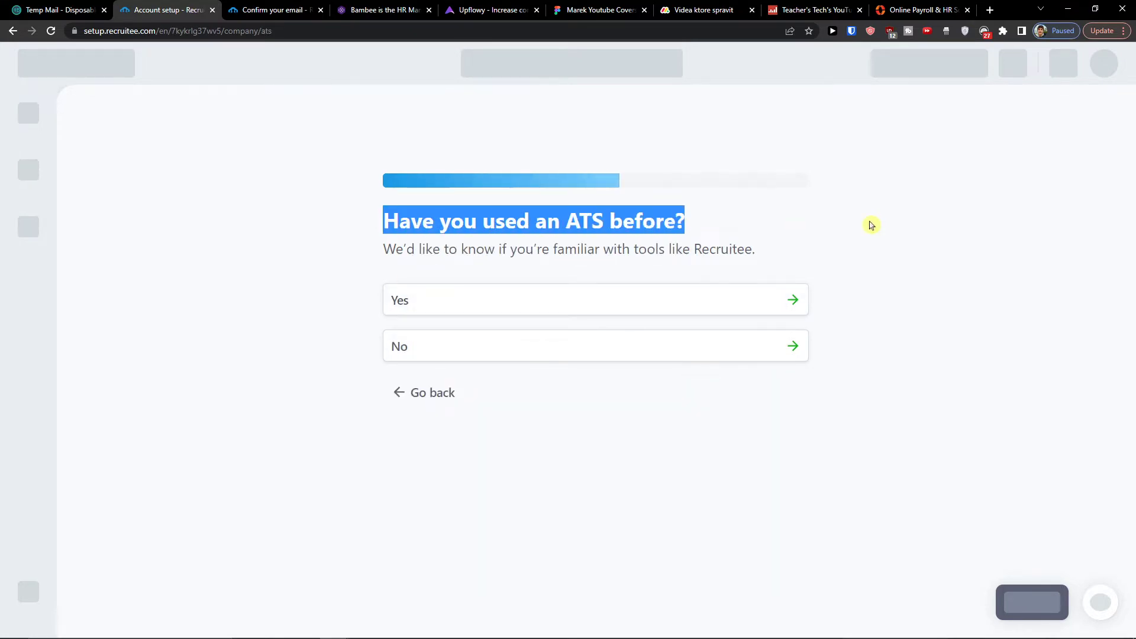
{"action": "left_click", "coordinate": [416, 332]}
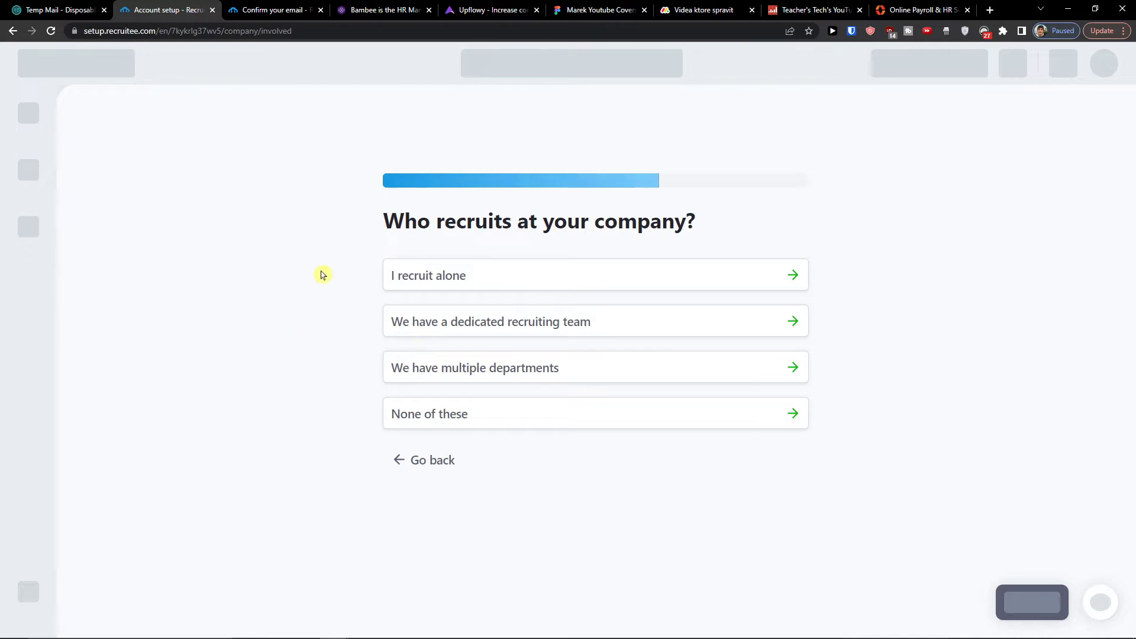
{"action": "left_click_drag", "start_coordinate": [382, 228], "coordinate": [692, 243]}
{"action": "left_click", "coordinate": [444, 287]}
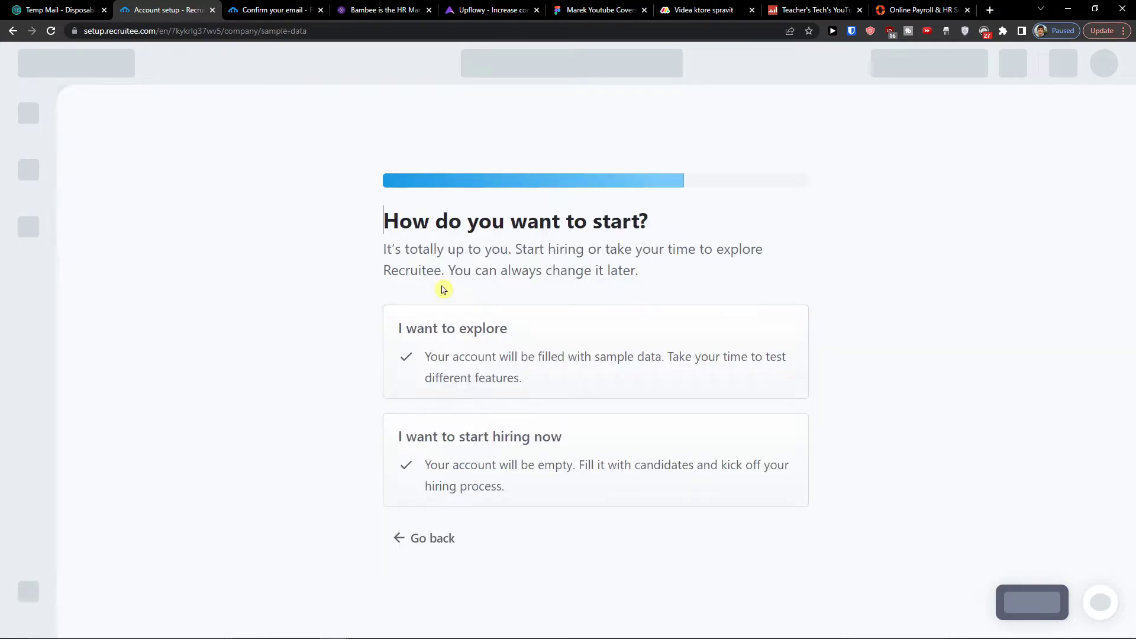
{"action": "left_click_drag", "start_coordinate": [364, 235], "coordinate": [756, 272]}
{"action": "left_click", "coordinate": [755, 281]}
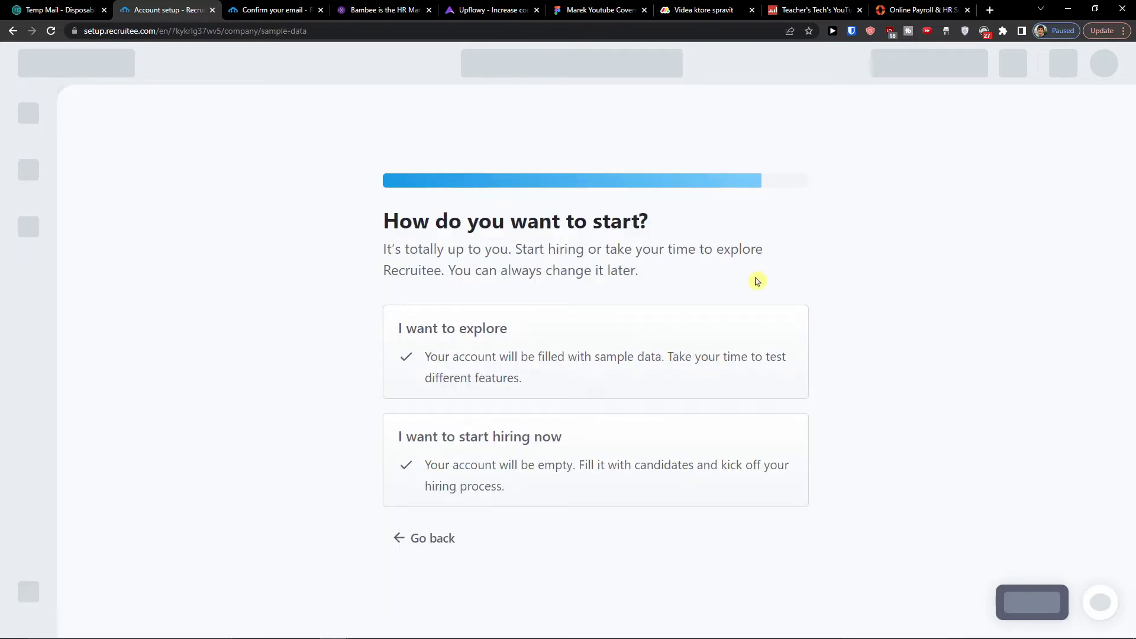
{"action": "left_click", "coordinate": [565, 372]}
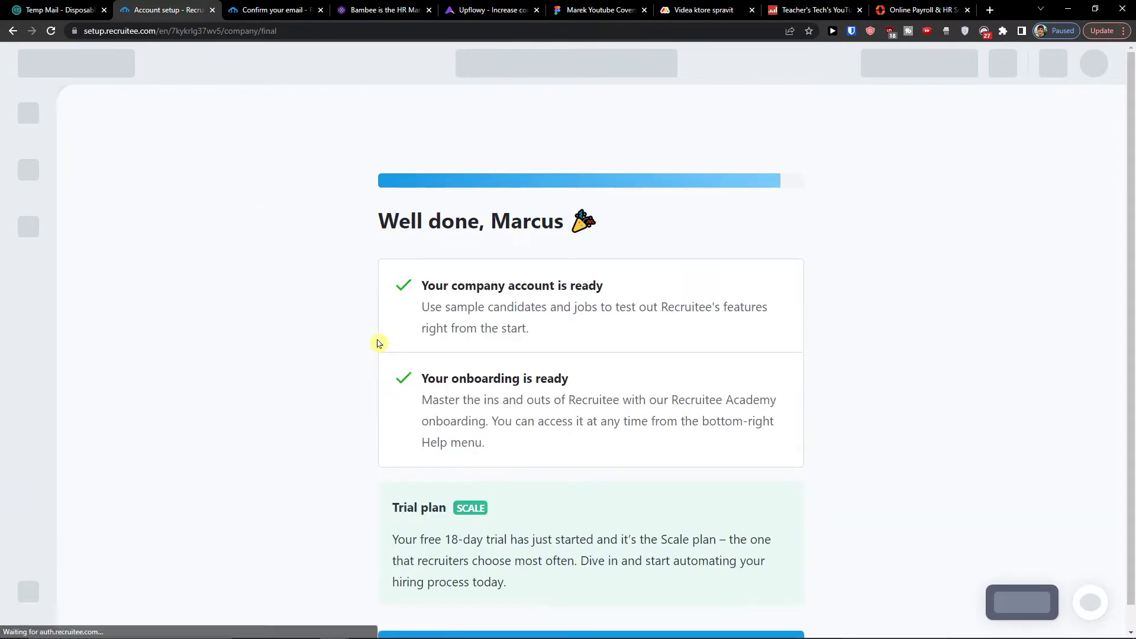
{"action": "scroll", "coordinate": [500, 322], "scroll_direction": "down", "scroll_amount": 1}
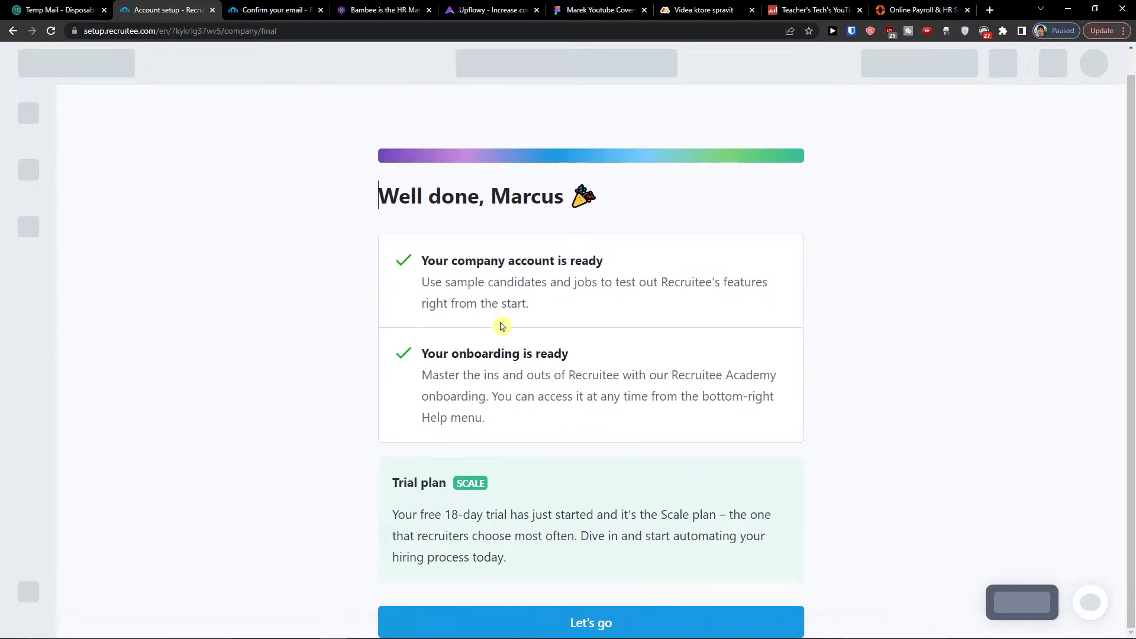
Enter the app, dismiss the sample-data loading notice, and wait on the Almost ready screen.
{"action": "left_click", "coordinate": [528, 621]}
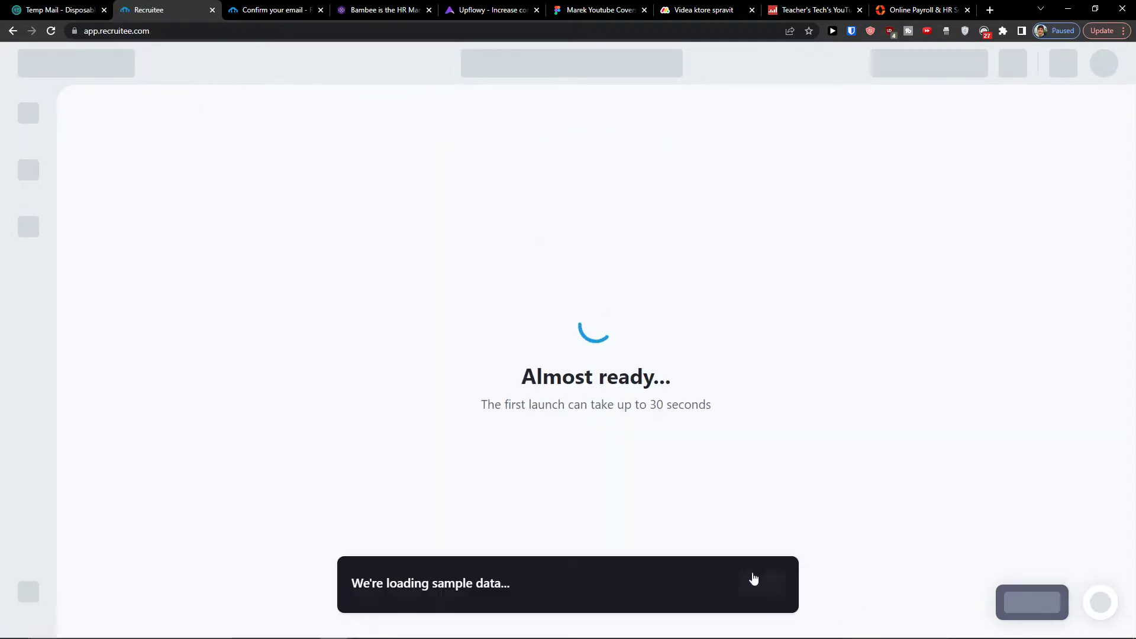
{"action": "left_click", "coordinate": [760, 583]}
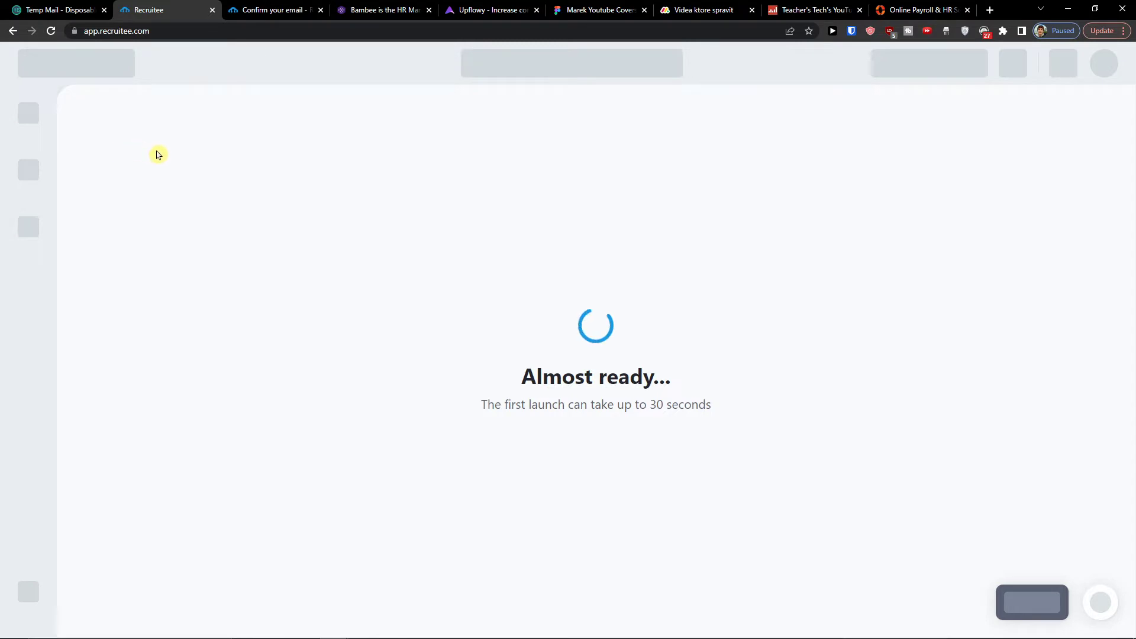
{"action": "left_click_drag", "start_coordinate": [507, 404], "coordinate": [779, 454]}
{"action": "left_click", "coordinate": [732, 424]}
{"action": "triple_click", "coordinate": [681, 404]}
{"action": "left_click", "coordinate": [620, 336]}
{"action": "triple_click", "coordinate": [709, 407]}
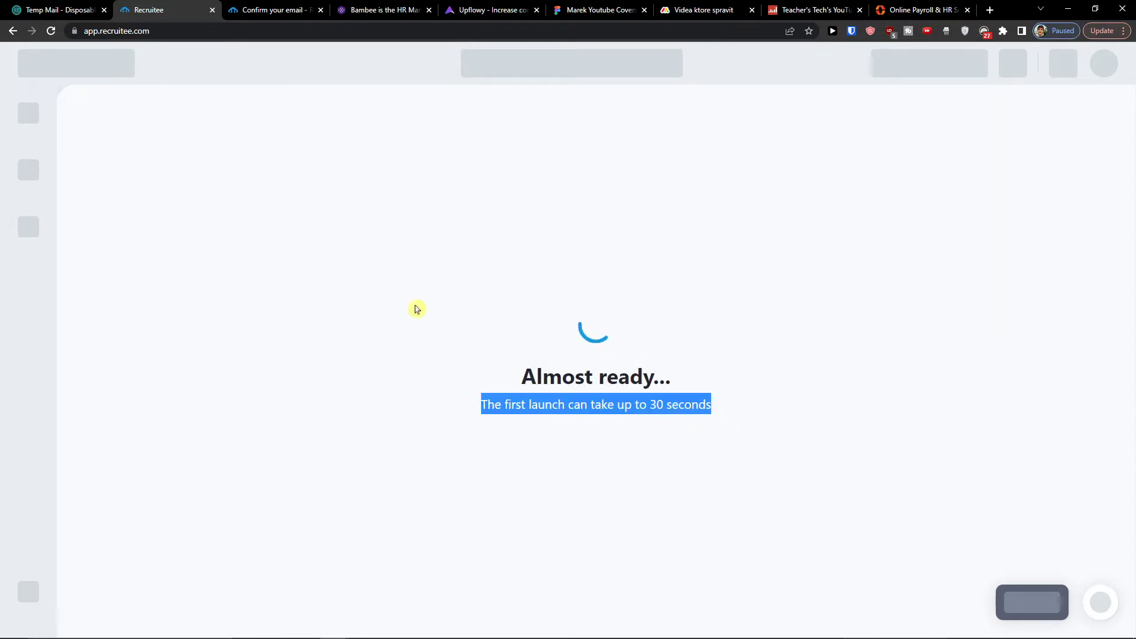
{"action": "left_click", "coordinate": [449, 349]}
{"action": "left_click_drag", "start_coordinate": [480, 405], "coordinate": [527, 380]}
{"action": "left_click", "coordinate": [505, 375]}
{"action": "left_click", "coordinate": [726, 424]}
{"action": "left_click", "coordinate": [495, 380]}
{"action": "left_click", "coordinate": [730, 411]}
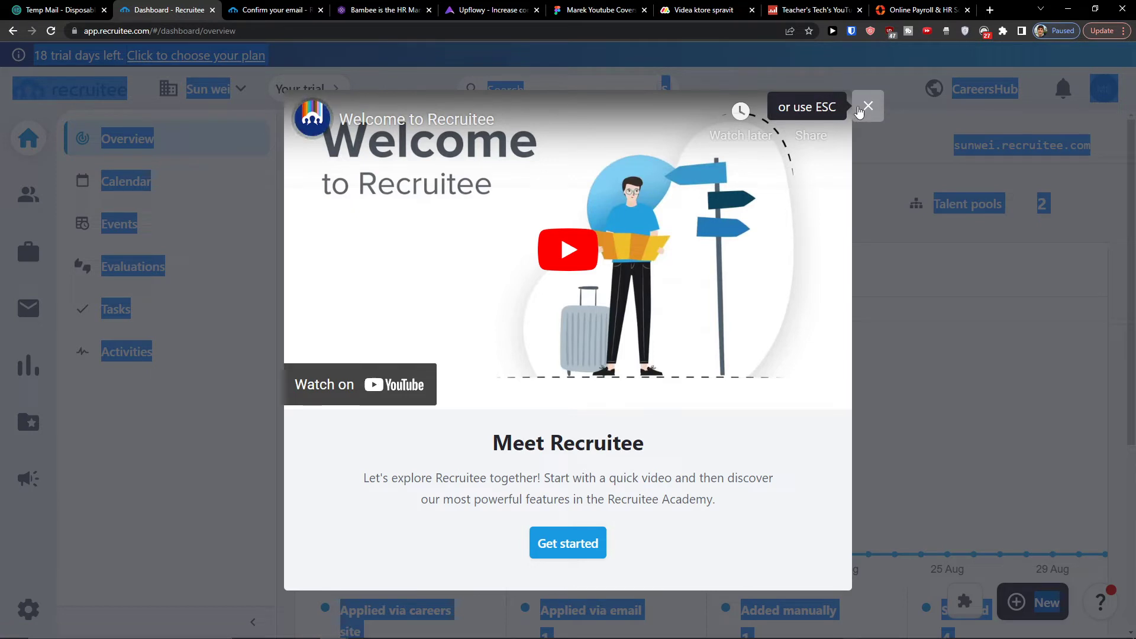
Close the welcome video and scroll through the Academy quick-start page.
{"action": "left_click", "coordinate": [860, 113]}
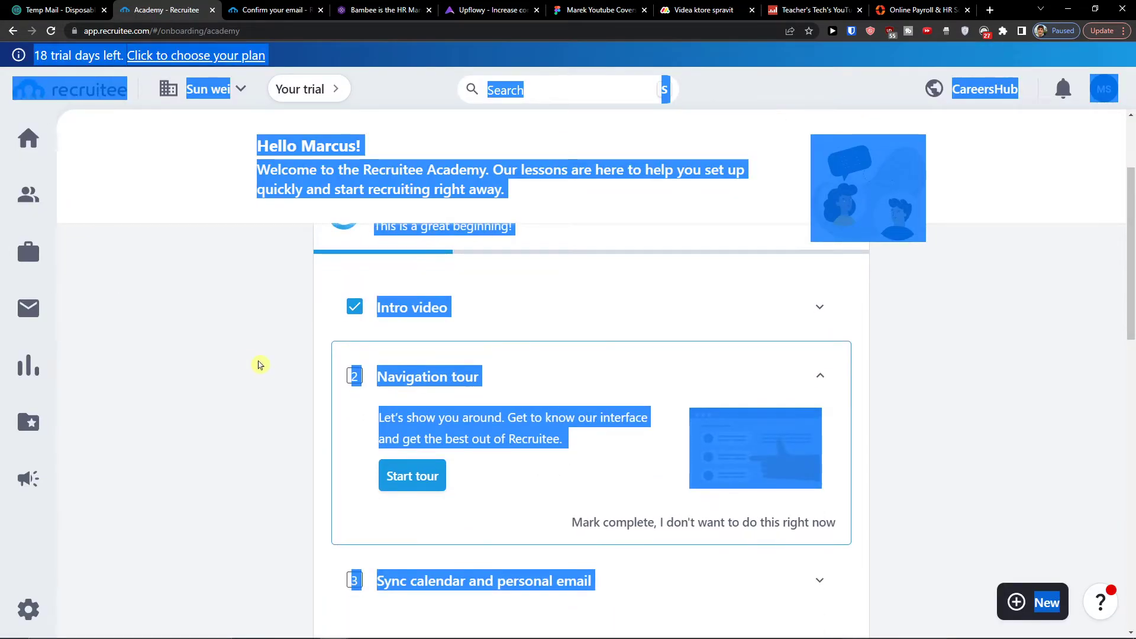
{"action": "left_click", "coordinate": [258, 363]}
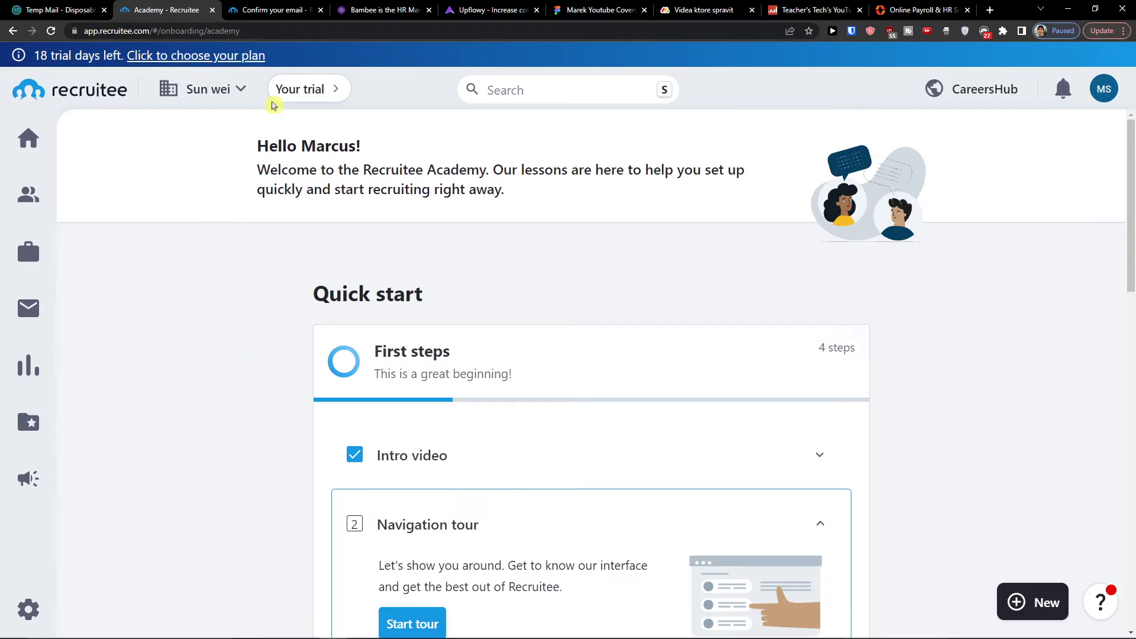
{"action": "scroll", "coordinate": [379, 353], "scroll_direction": "down", "scroll_amount": 2}
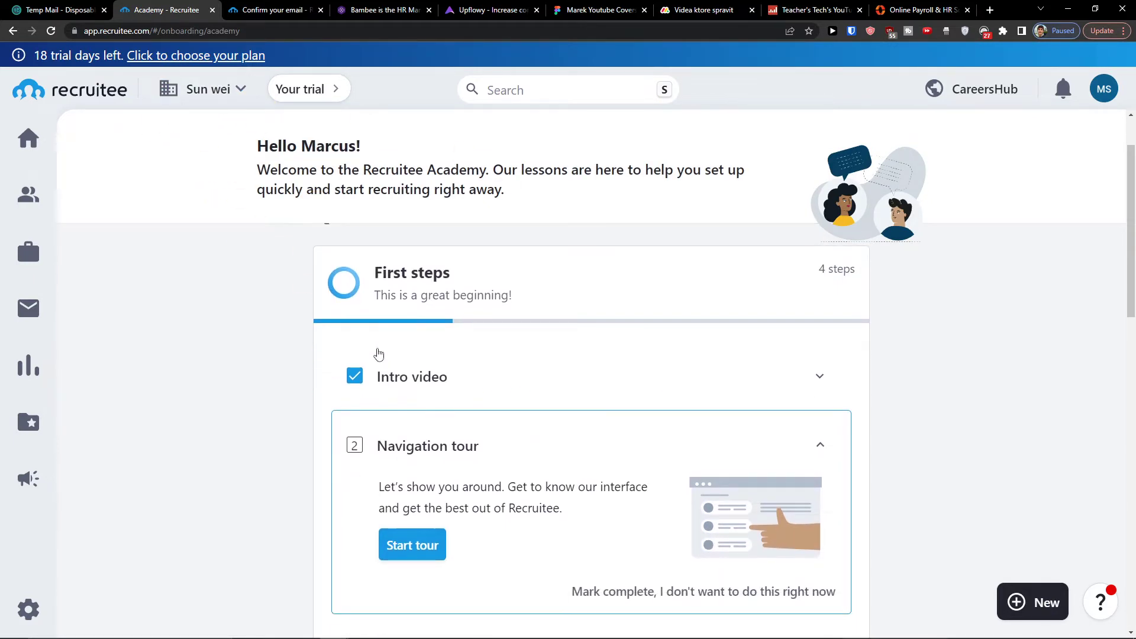
{"action": "scroll", "coordinate": [385, 352], "scroll_direction": "up", "scroll_amount": 2}
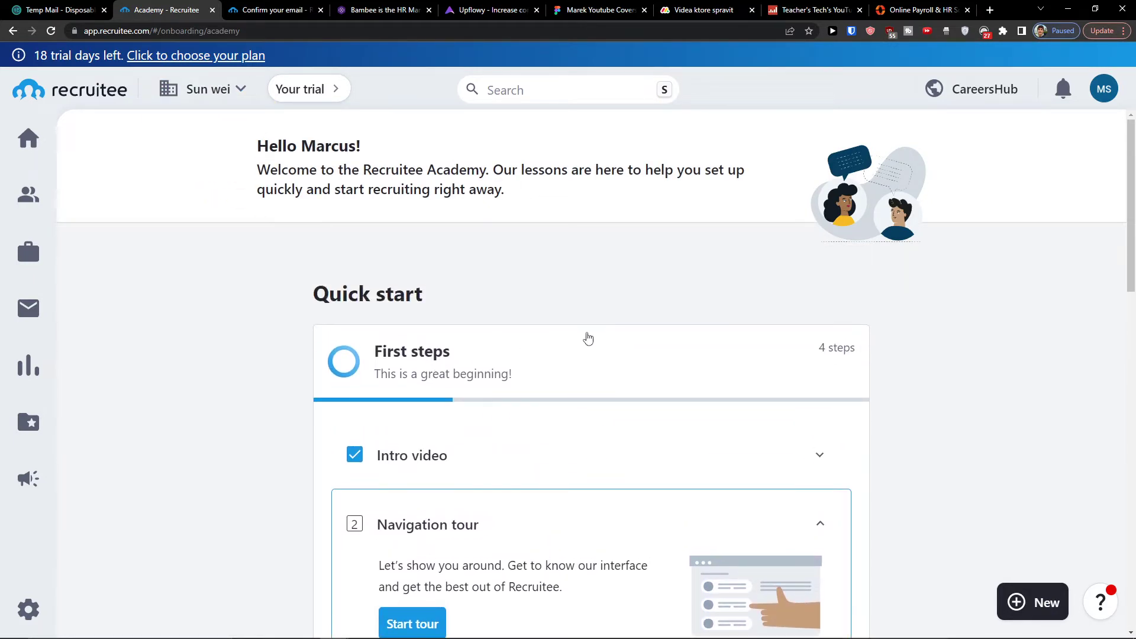
{"action": "scroll", "coordinate": [529, 374], "scroll_direction": "down", "scroll_amount": 4}
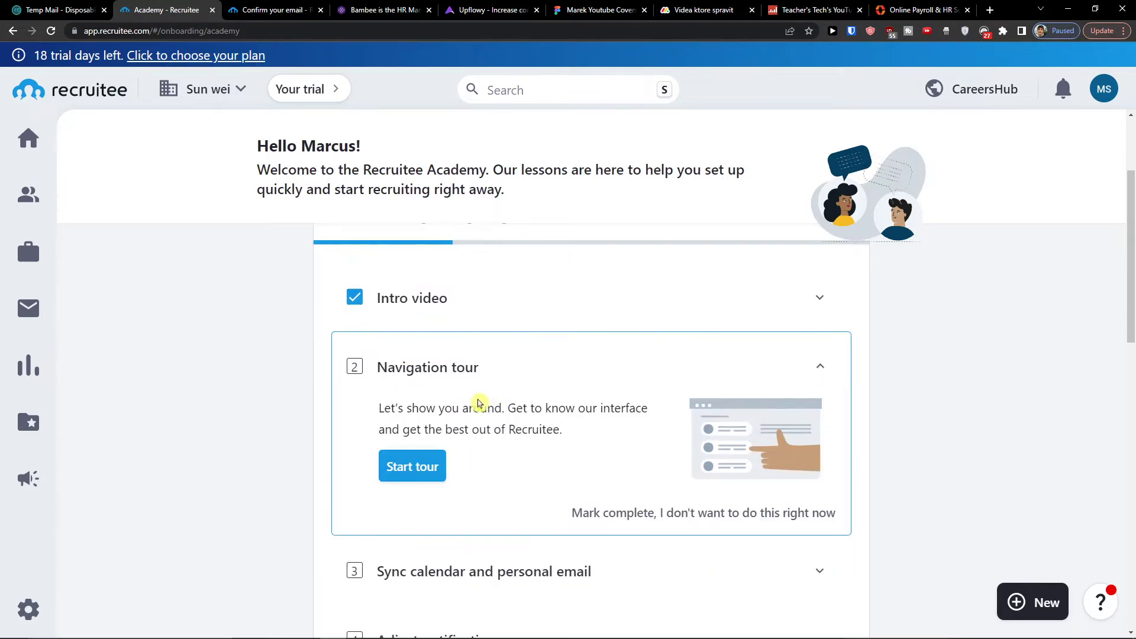
{"action": "scroll", "coordinate": [438, 444], "scroll_direction": "down", "scroll_amount": 4}
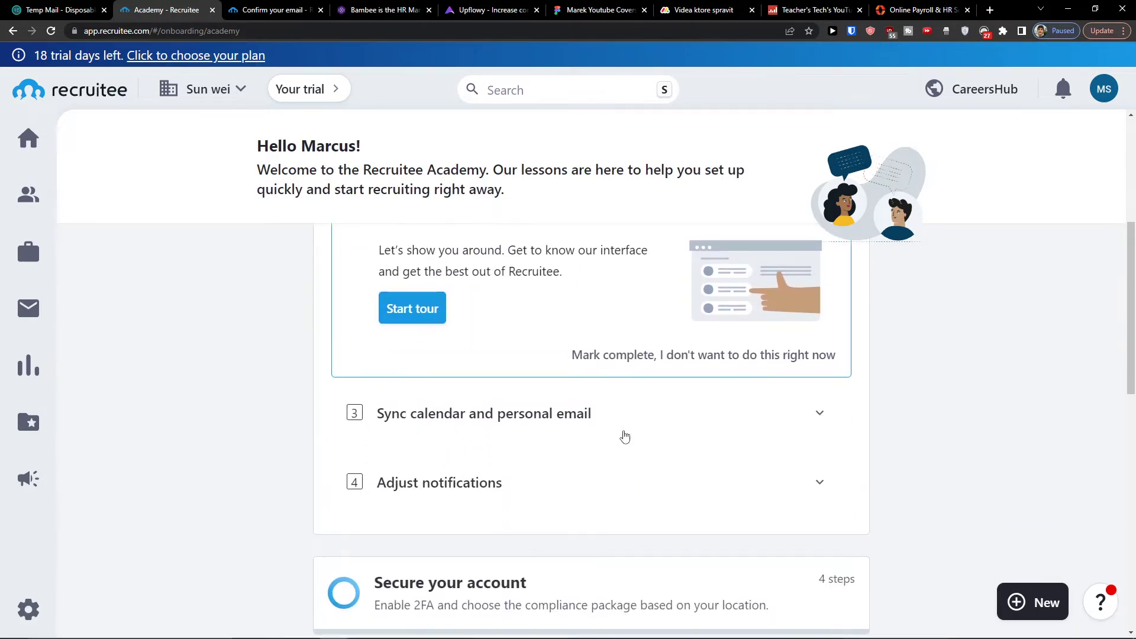
Expand the 'Sync calendar and personal email' and 'Adjust notifications' steps.
{"action": "left_click", "coordinate": [805, 433]}
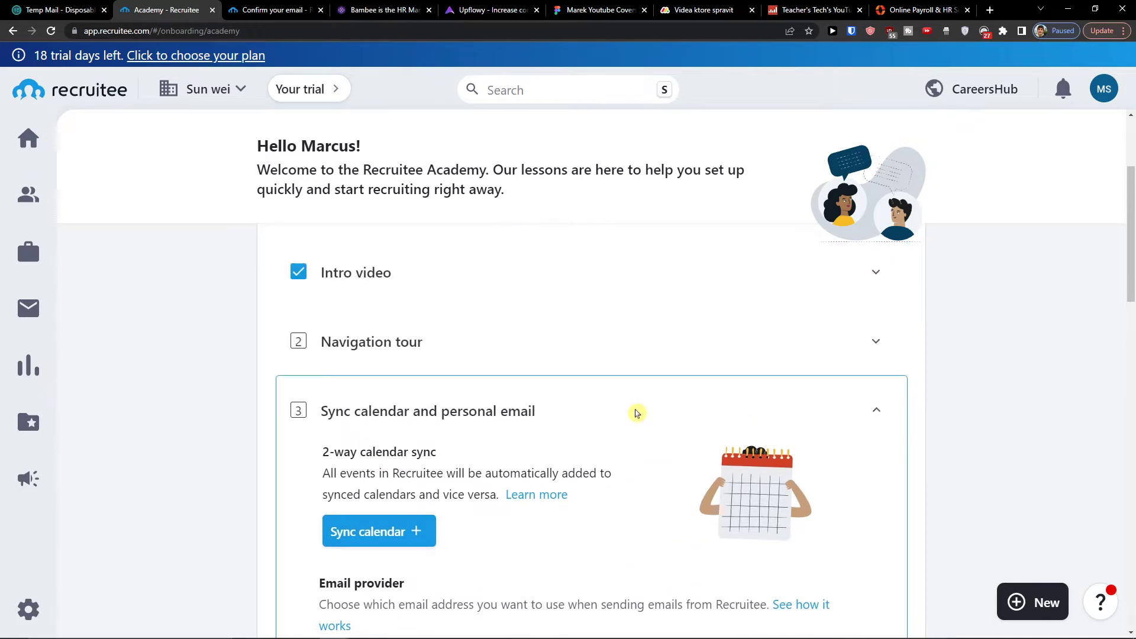
{"action": "scroll", "coordinate": [634, 412], "scroll_direction": "down", "scroll_amount": 12}
{"action": "left_click", "coordinate": [567, 410]}
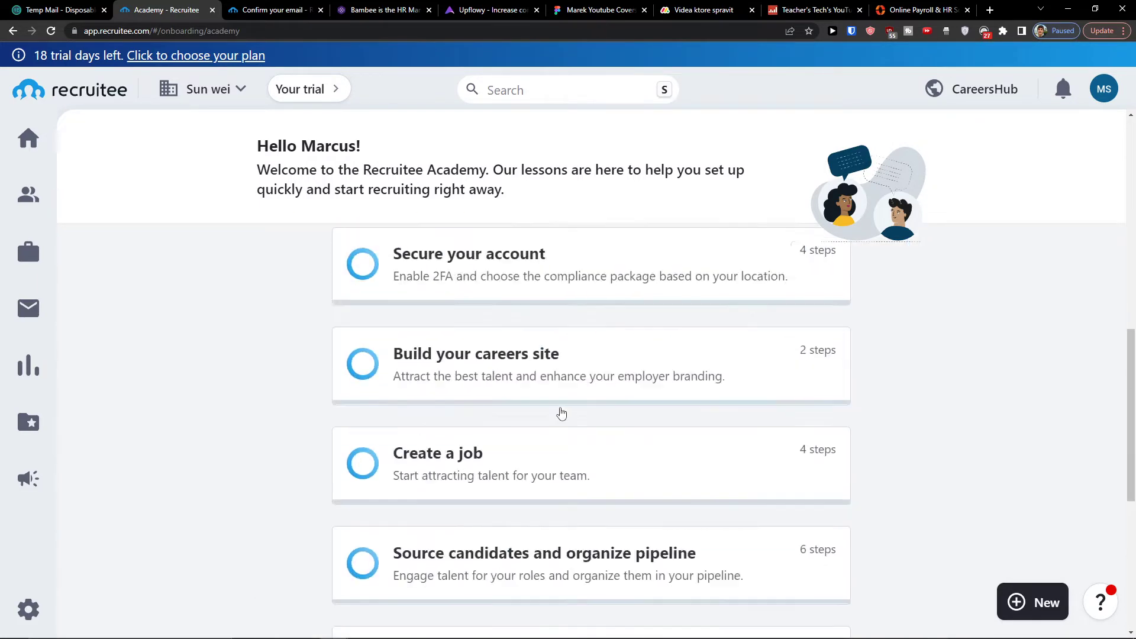
{"action": "scroll", "coordinate": [499, 413], "scroll_direction": "up", "scroll_amount": 2}
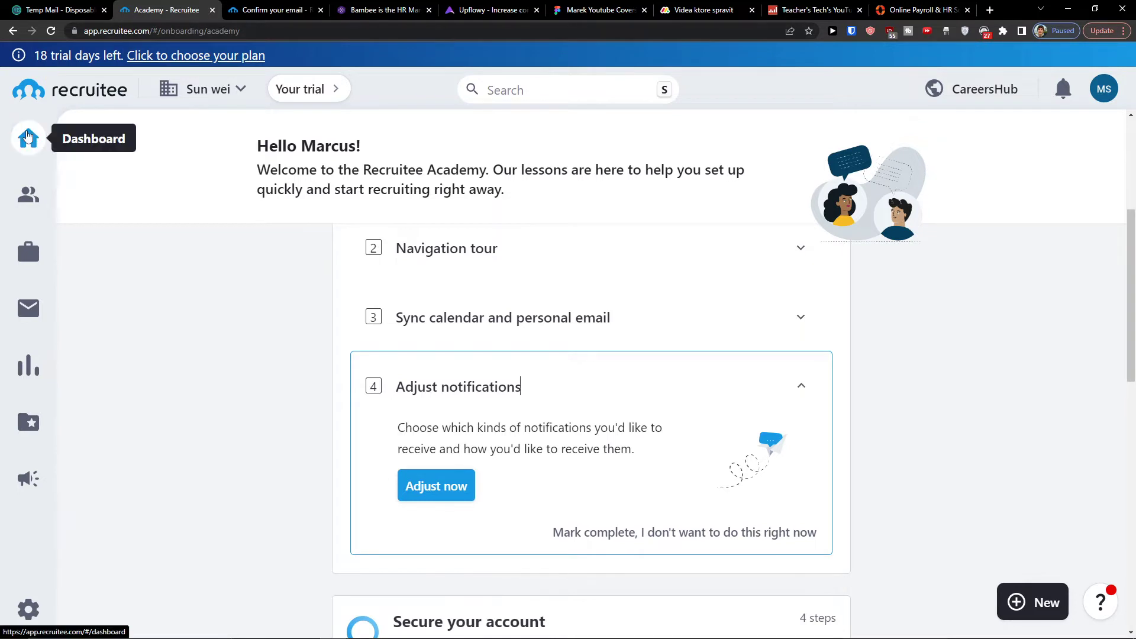
Go to the dashboard overview and scroll through its candidate, job and talent pool stats.
{"action": "left_click", "coordinate": [28, 137]}
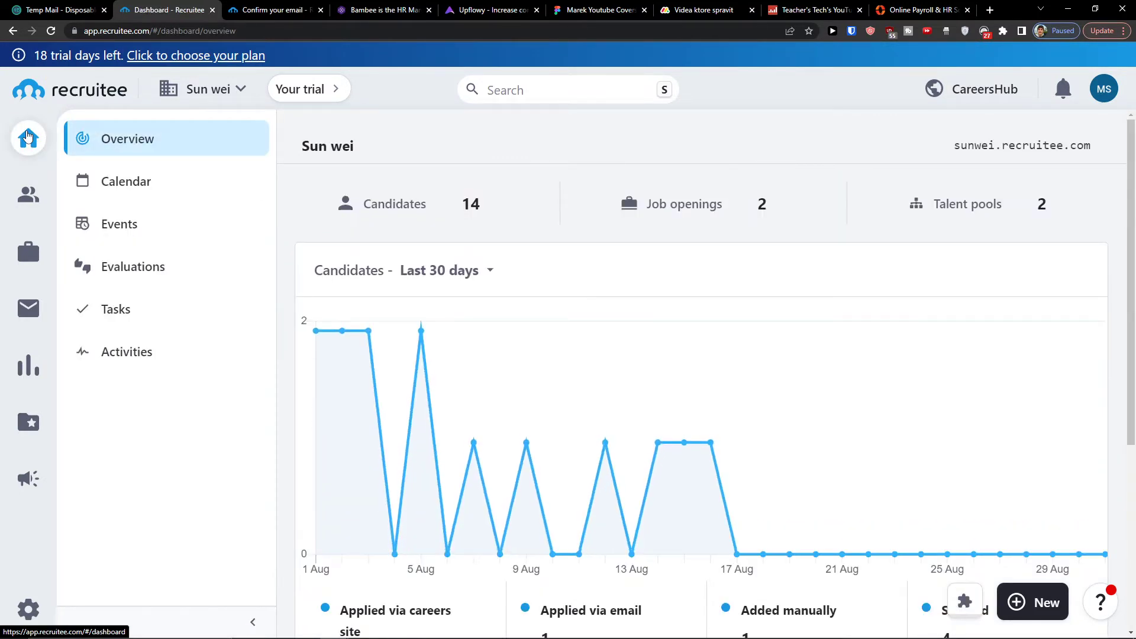
{"action": "scroll", "coordinate": [627, 383], "scroll_direction": "down", "scroll_amount": 2}
{"action": "scroll", "coordinate": [400, 329], "scroll_direction": "up", "scroll_amount": 3}
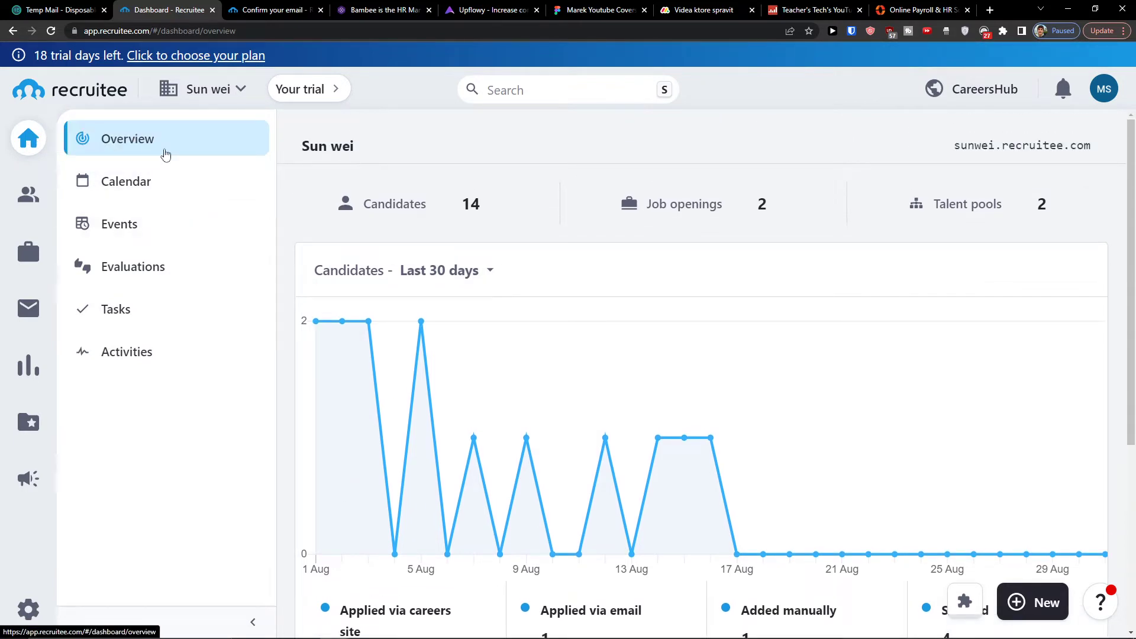
{"action": "scroll", "coordinate": [736, 450], "scroll_direction": "down", "scroll_amount": 1}
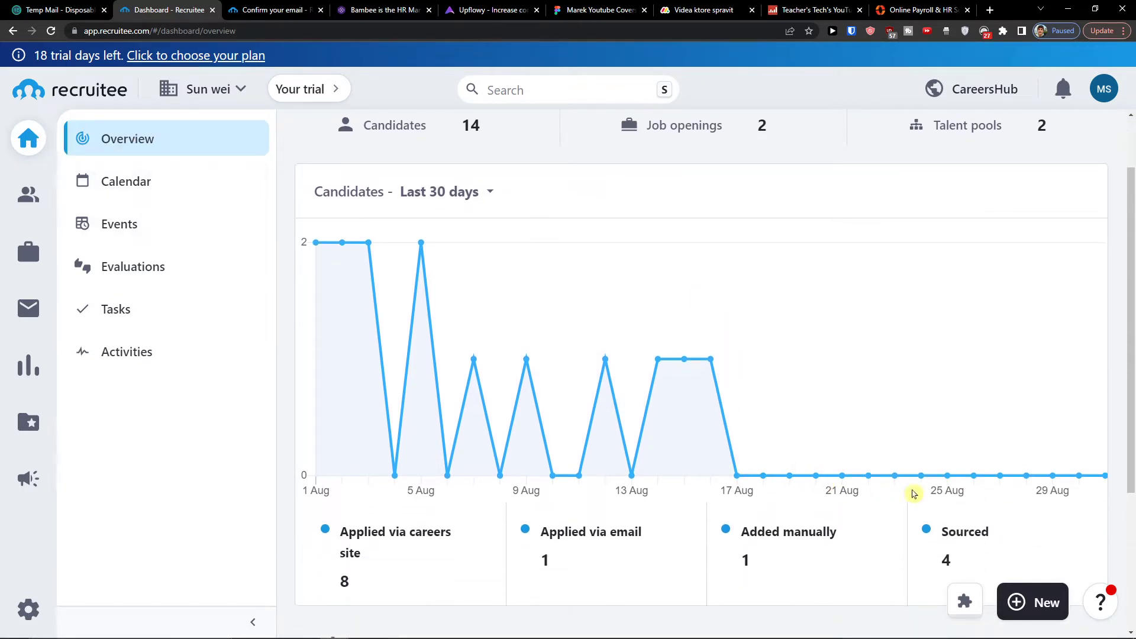
{"action": "scroll", "coordinate": [463, 490], "scroll_direction": "down", "scroll_amount": 1}
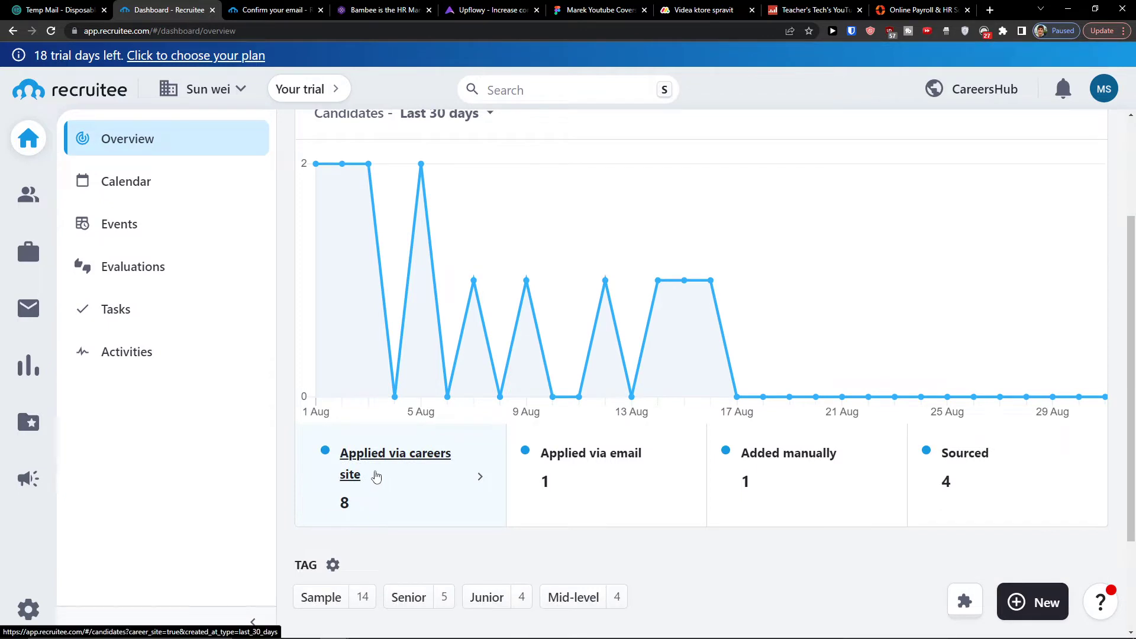
View the manually added candidates, return to the overview, then open the team calendar.
{"action": "left_click", "coordinate": [793, 471]}
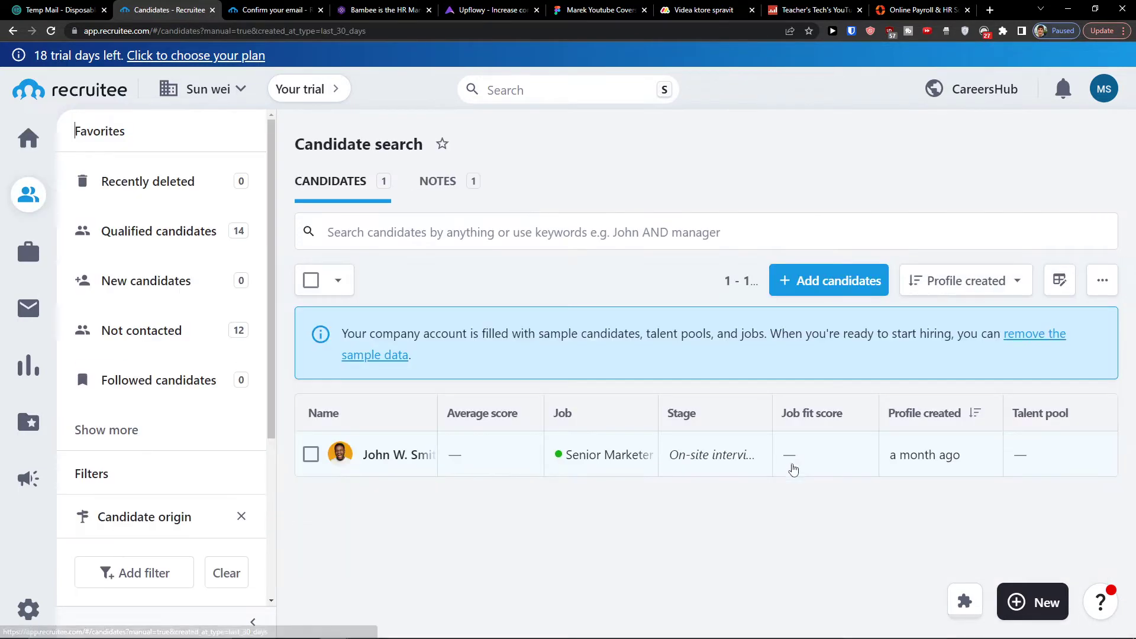
{"action": "left_click", "coordinate": [16, 32]}
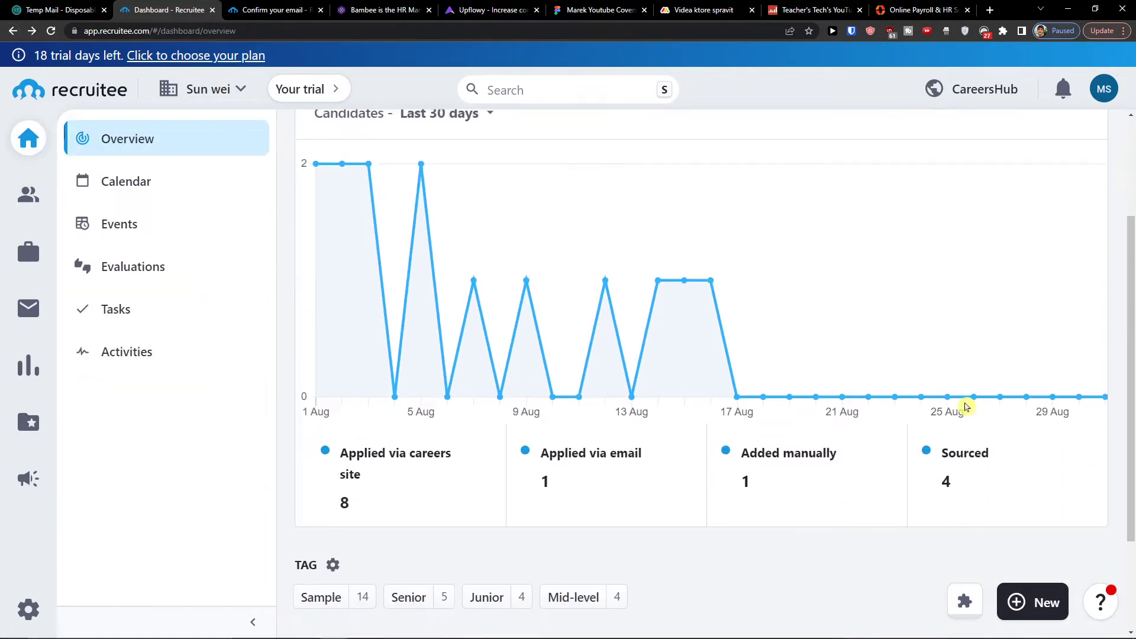
{"action": "scroll", "coordinate": [1014, 471], "scroll_direction": "down", "scroll_amount": 1}
{"action": "scroll", "coordinate": [1012, 470], "scroll_direction": "up", "scroll_amount": 3}
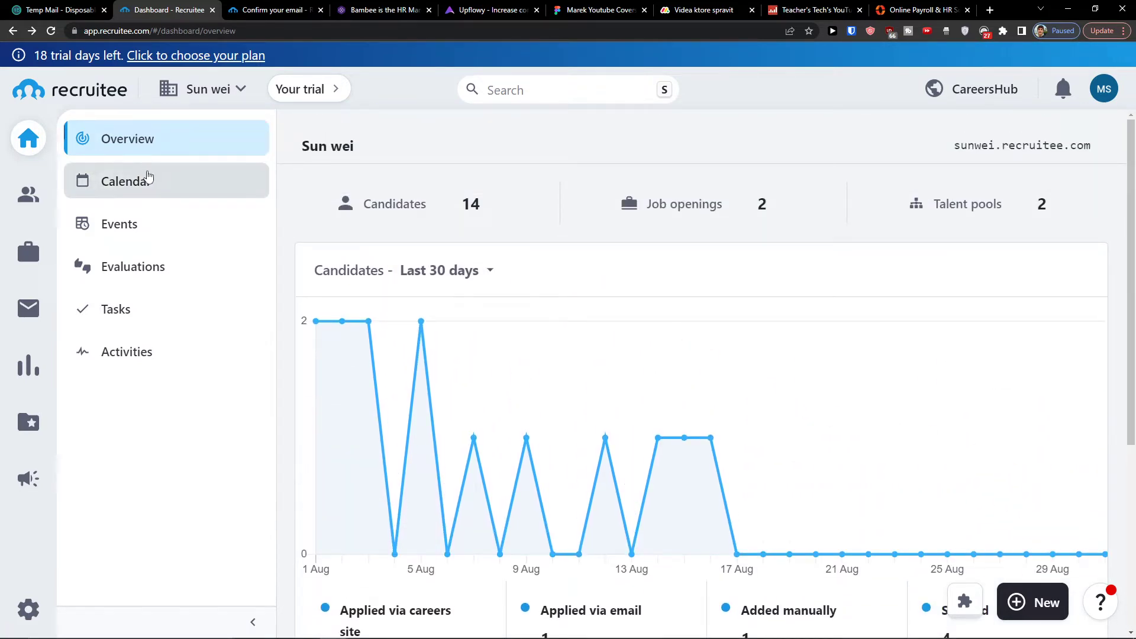
{"action": "left_click", "coordinate": [148, 179]}
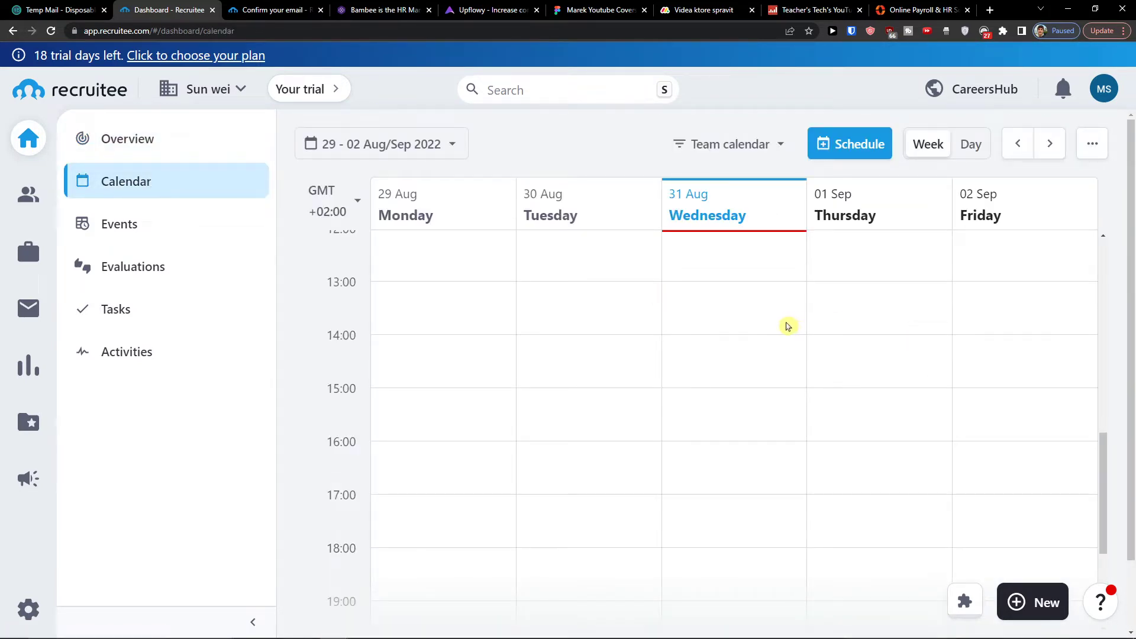
Browse the Calendar and Events pages, start then cancel a new event, and open Evaluations.
{"action": "scroll", "coordinate": [787, 324], "scroll_direction": "up", "scroll_amount": 1}
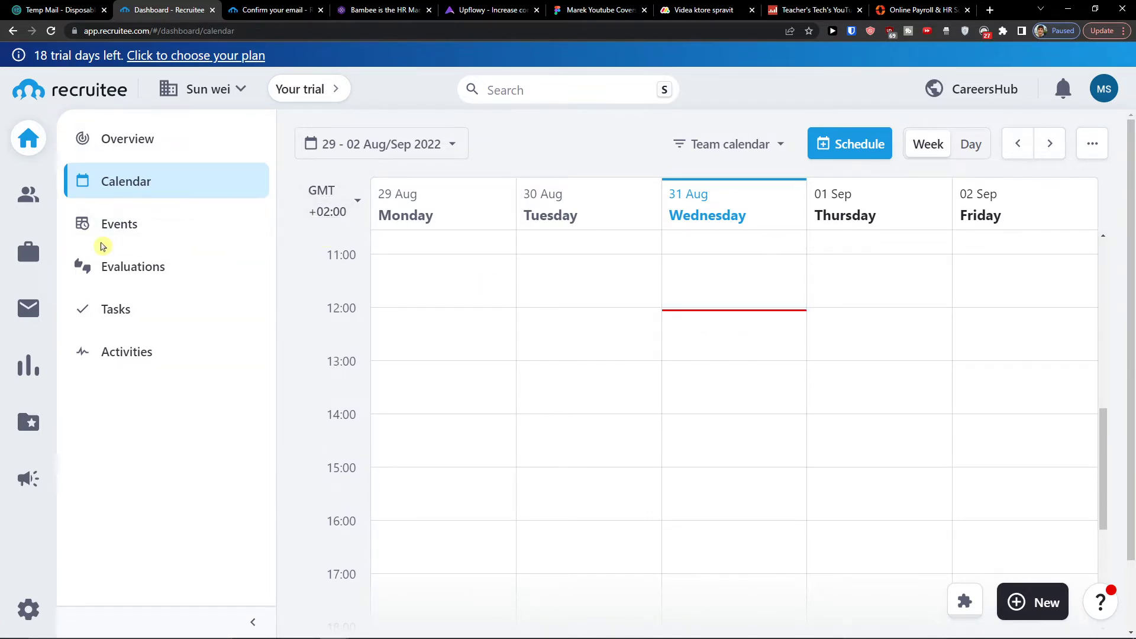
{"action": "left_click", "coordinate": [109, 243]}
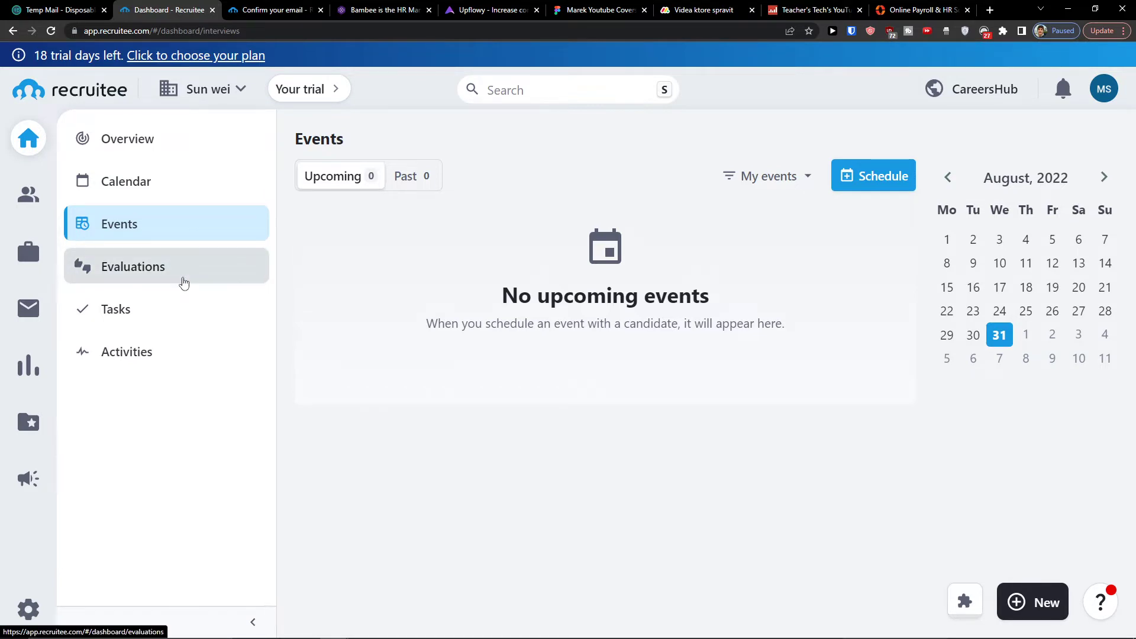
{"action": "left_click", "coordinate": [140, 185]}
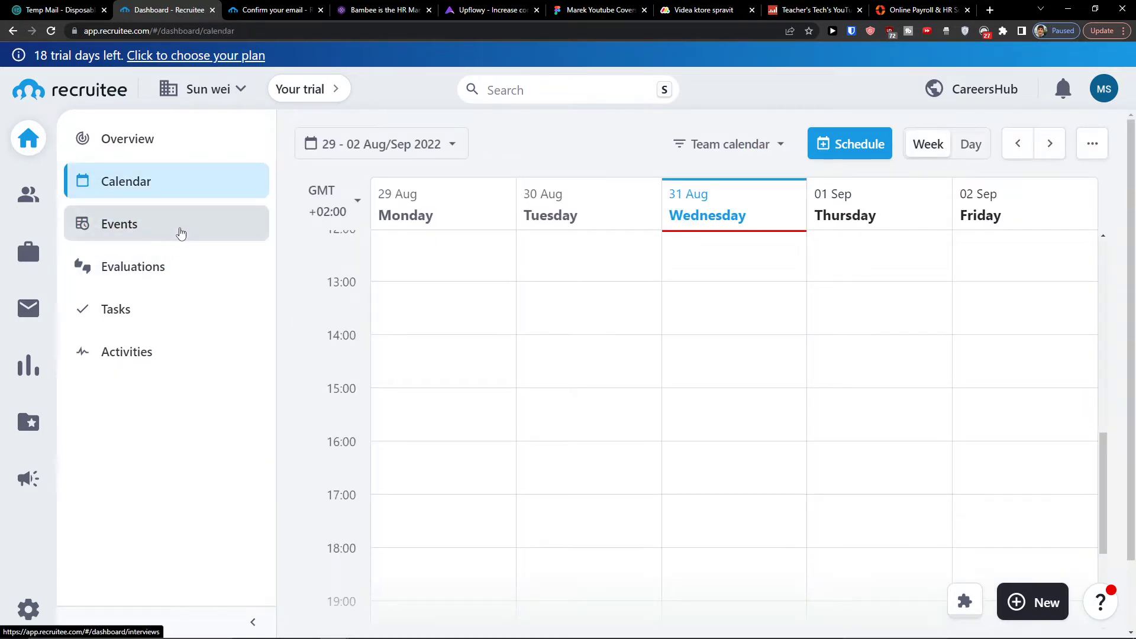
{"action": "left_click", "coordinate": [181, 232]}
{"action": "left_click", "coordinate": [891, 188]}
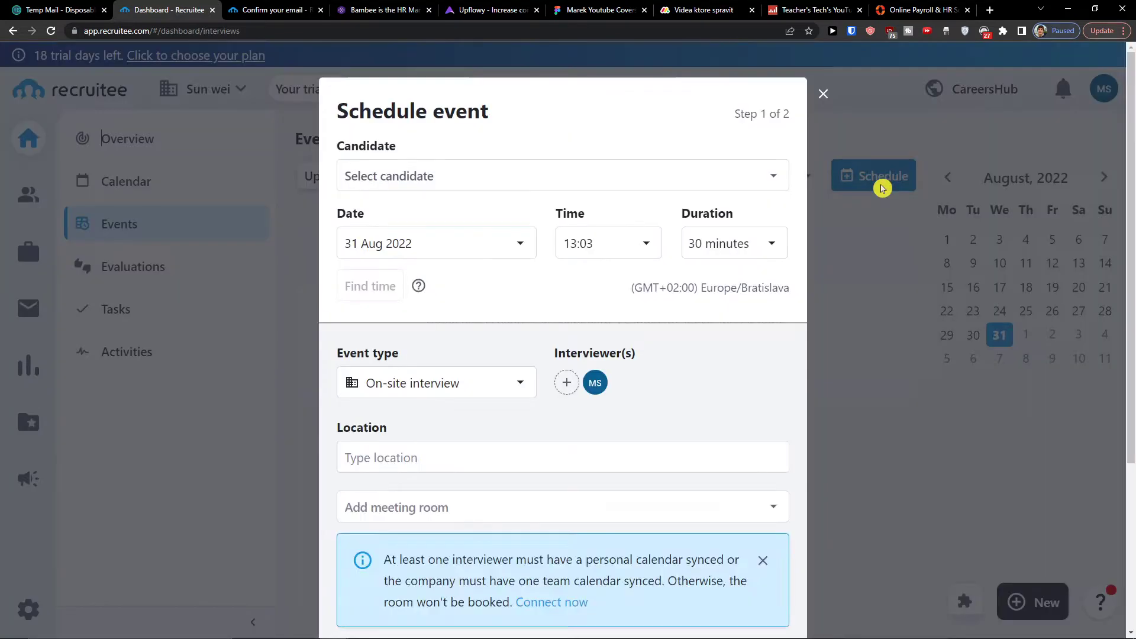
{"action": "left_click", "coordinate": [712, 172]}
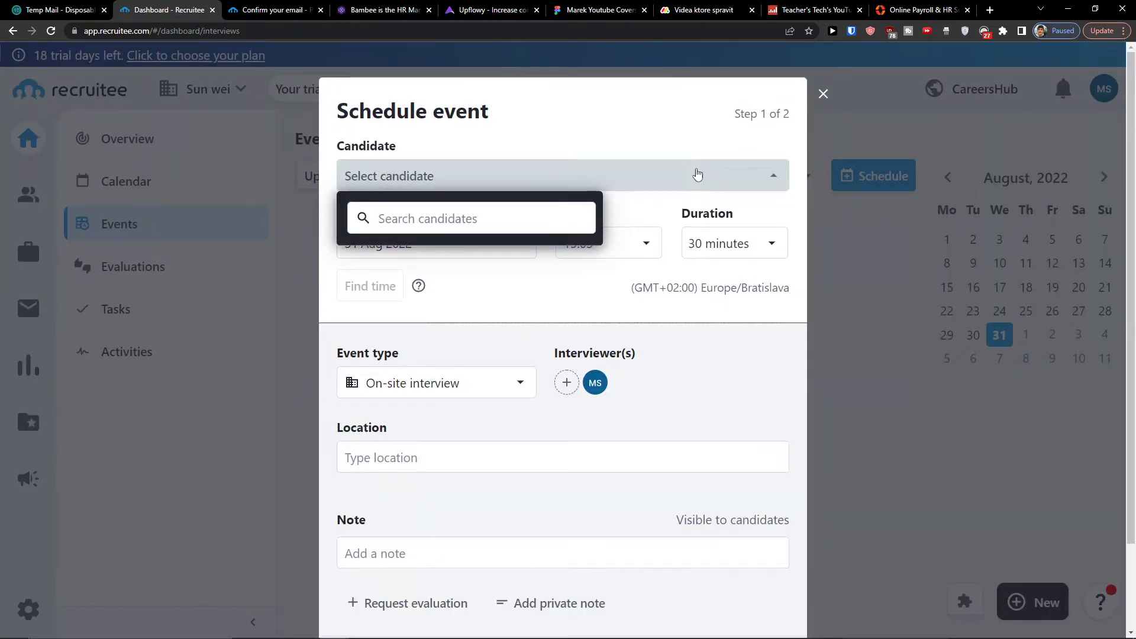
{"action": "left_click", "coordinate": [698, 175]}
{"action": "left_click", "coordinate": [821, 96]}
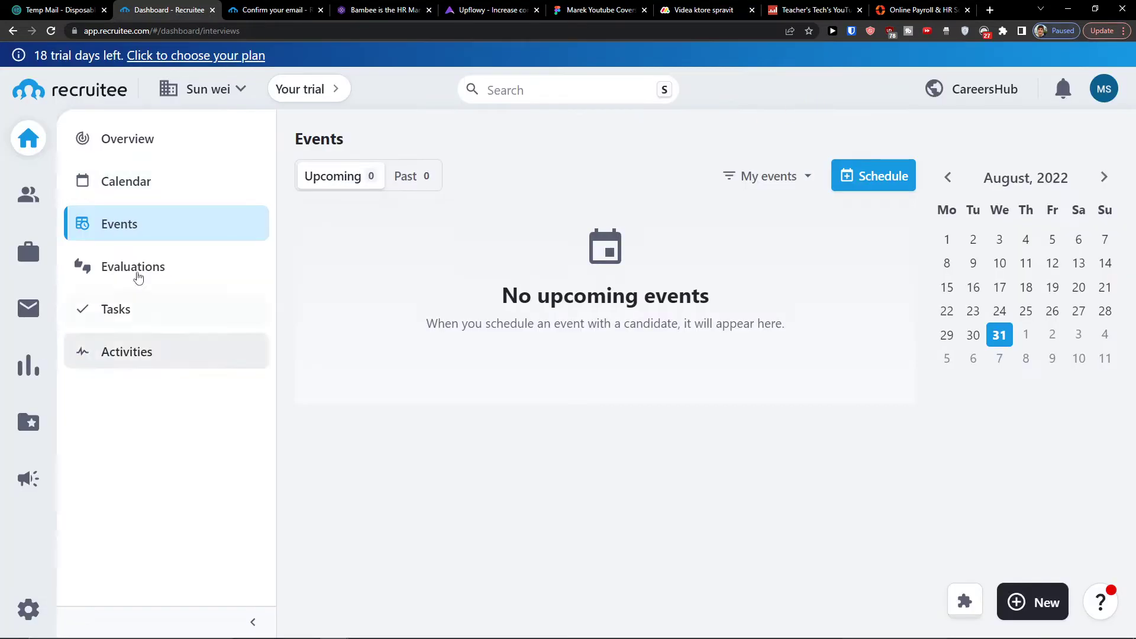
{"action": "left_click", "coordinate": [172, 278]}
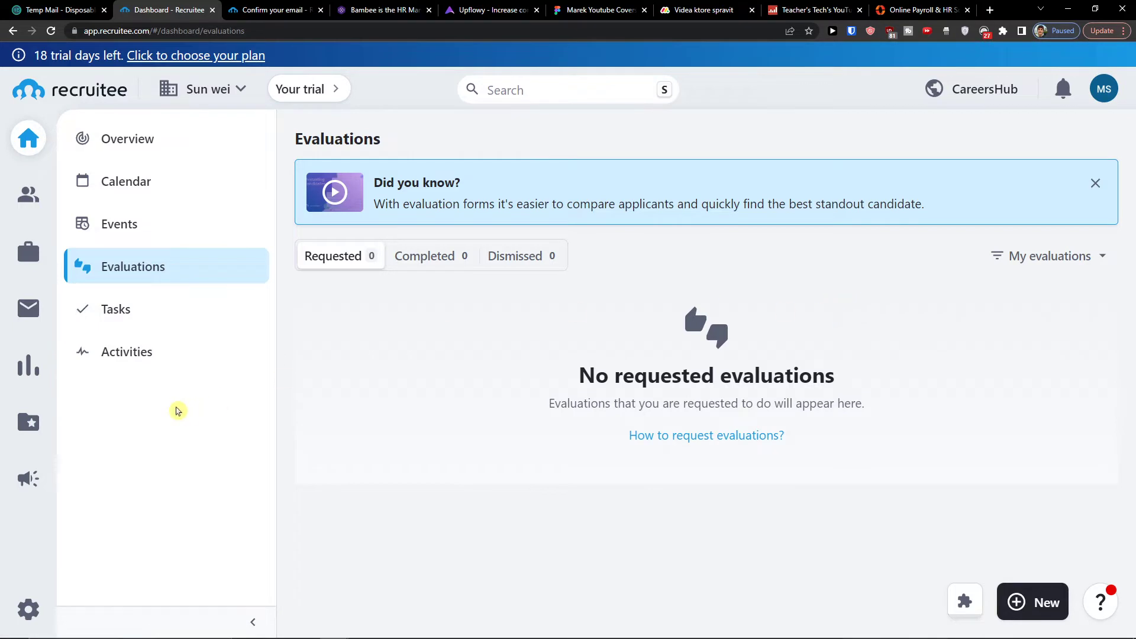
Add the to-do task 'Call a new recruite' on the dashboard Tasks list.
{"action": "left_click", "coordinate": [112, 325]}
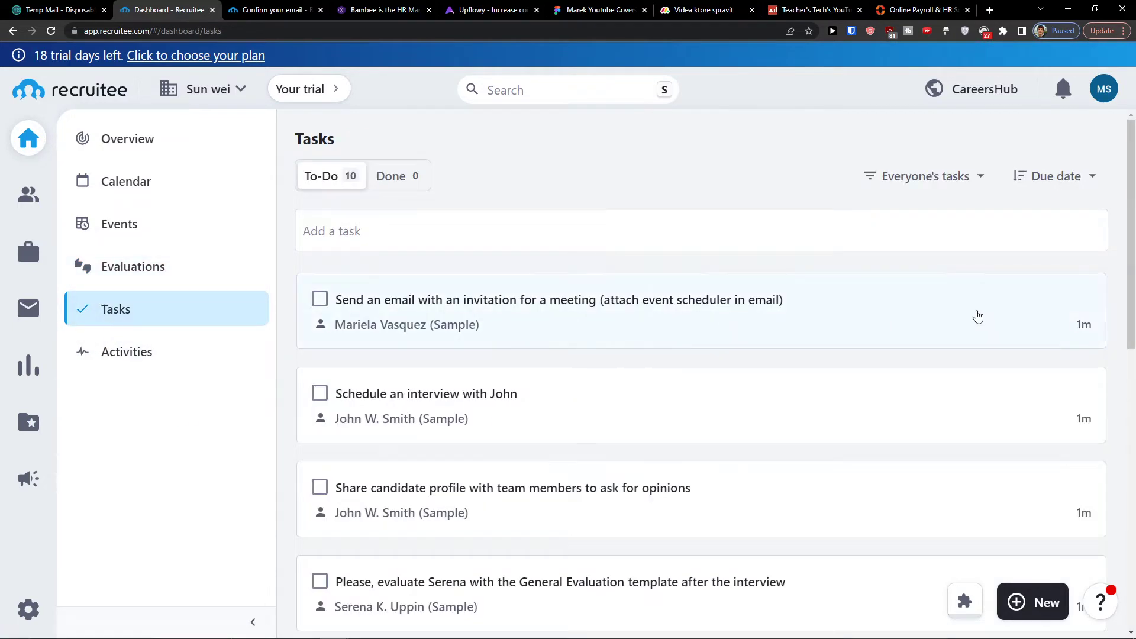
{"action": "scroll", "coordinate": [970, 315], "scroll_direction": "down", "scroll_amount": 4}
{"action": "scroll", "coordinate": [964, 317], "scroll_direction": "up", "scroll_amount": 4}
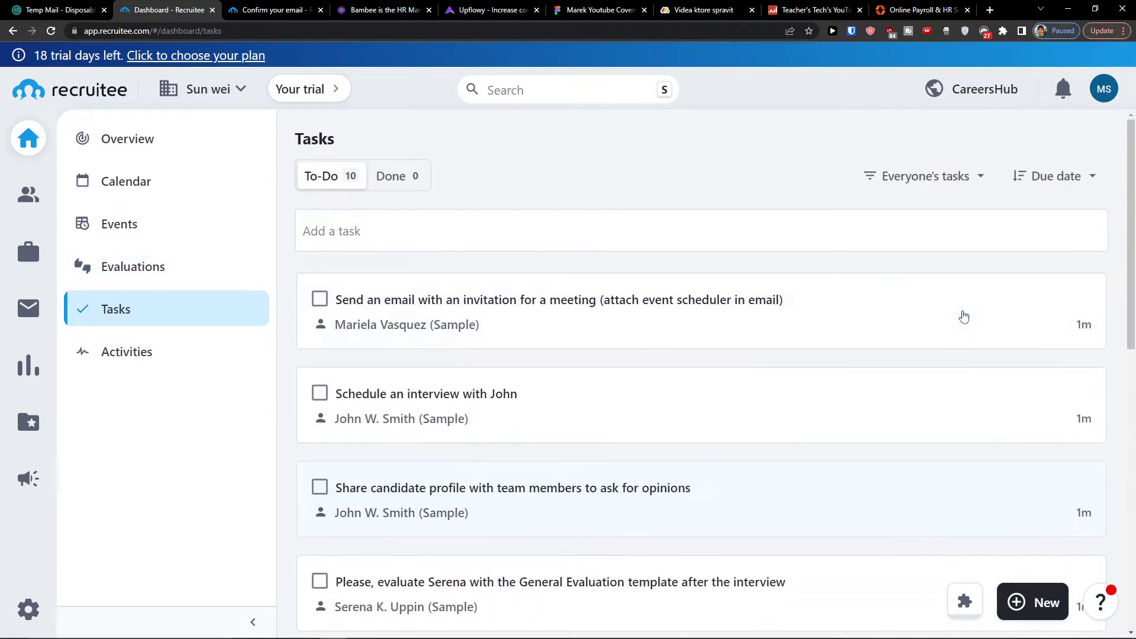
{"action": "left_click", "coordinate": [336, 238]}
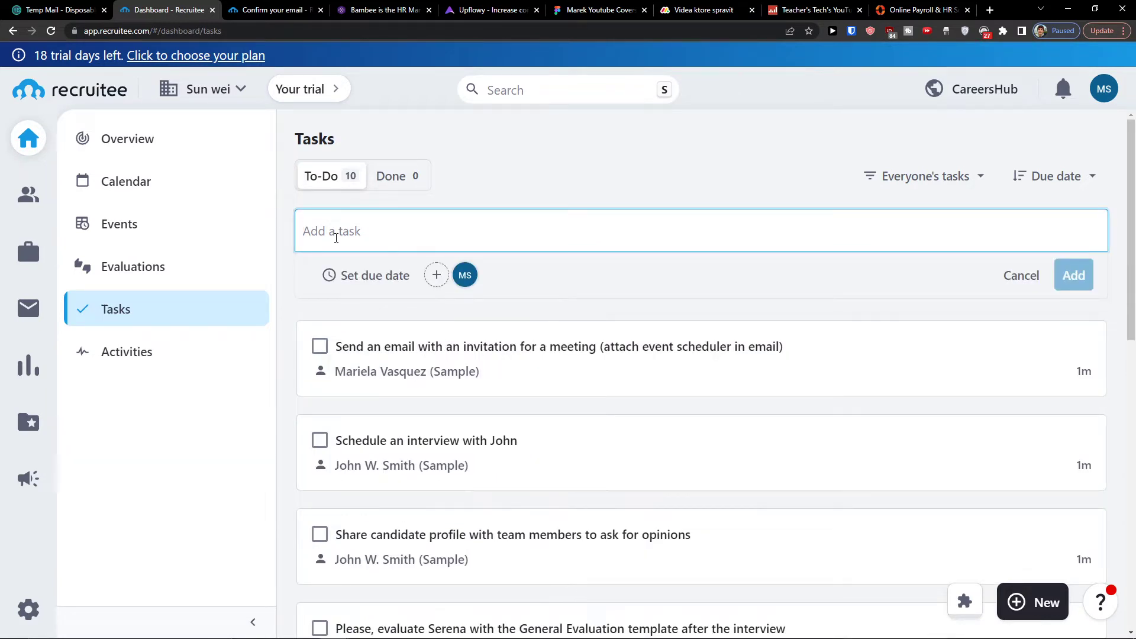
{"action": "type", "text": "Call a new recruite"}
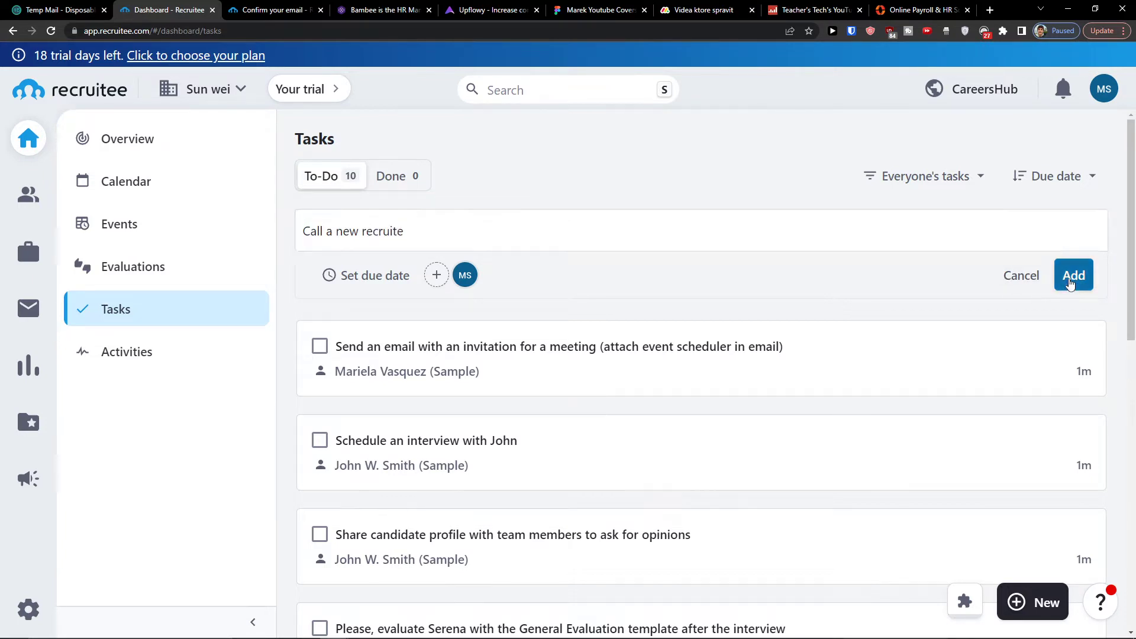
{"action": "left_click", "coordinate": [1073, 276]}
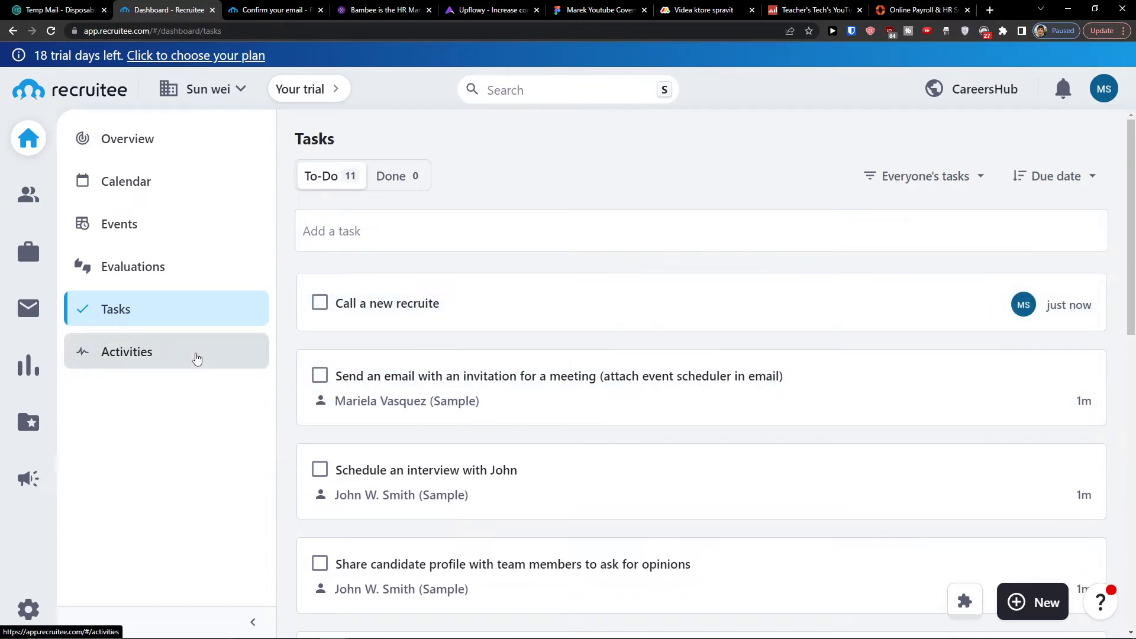
{"action": "left_click", "coordinate": [197, 359]}
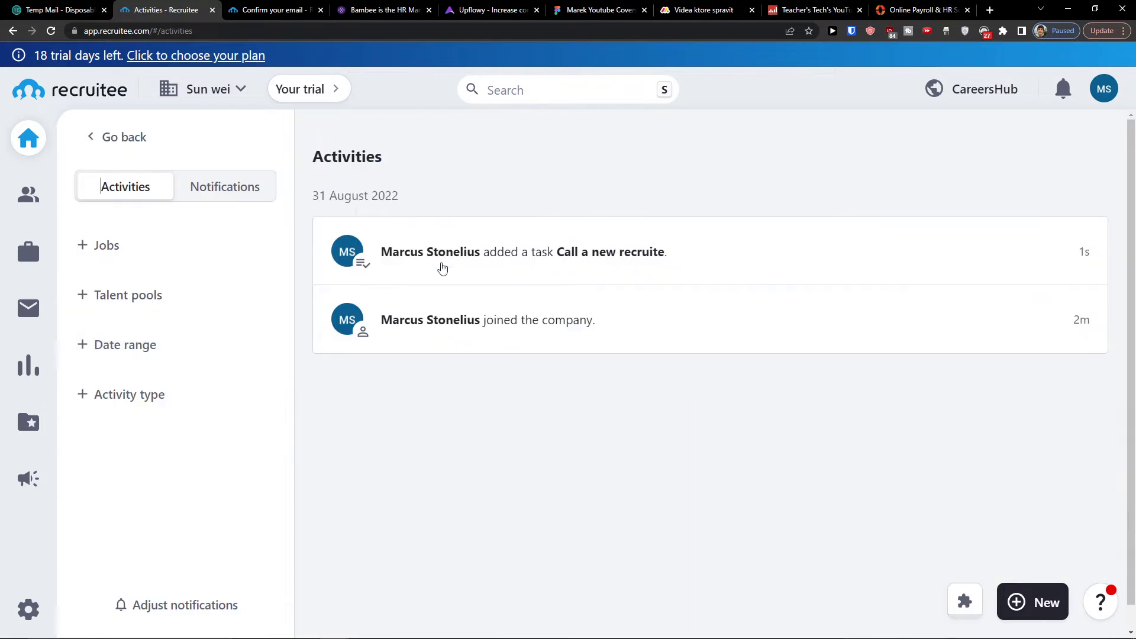
{"action": "left_click", "coordinate": [102, 248]}
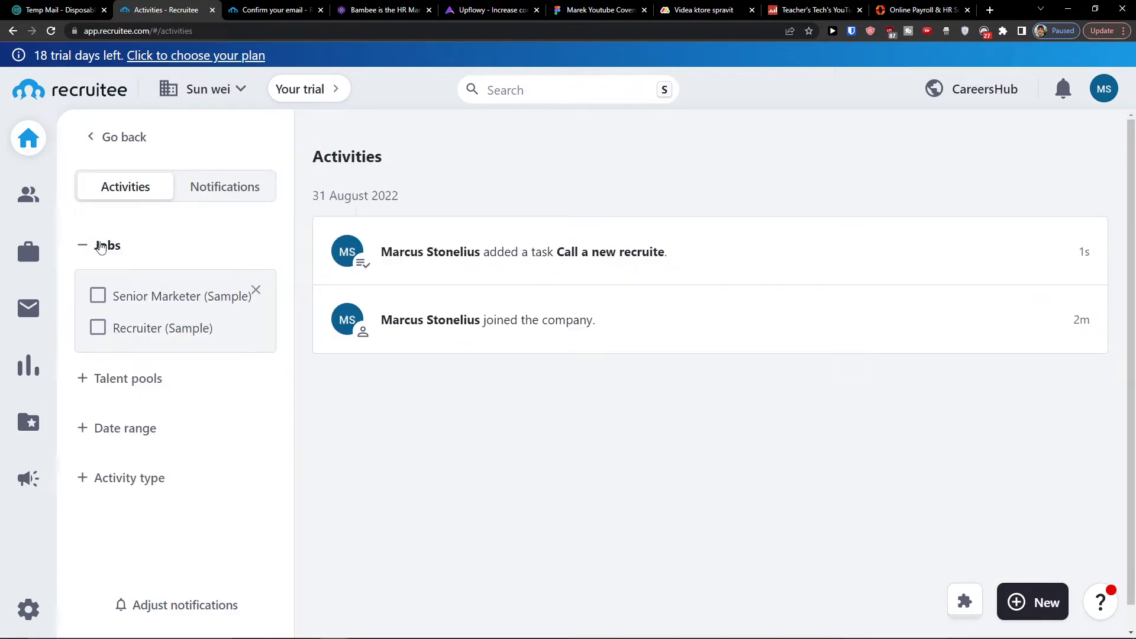
{"action": "left_click", "coordinate": [101, 250]}
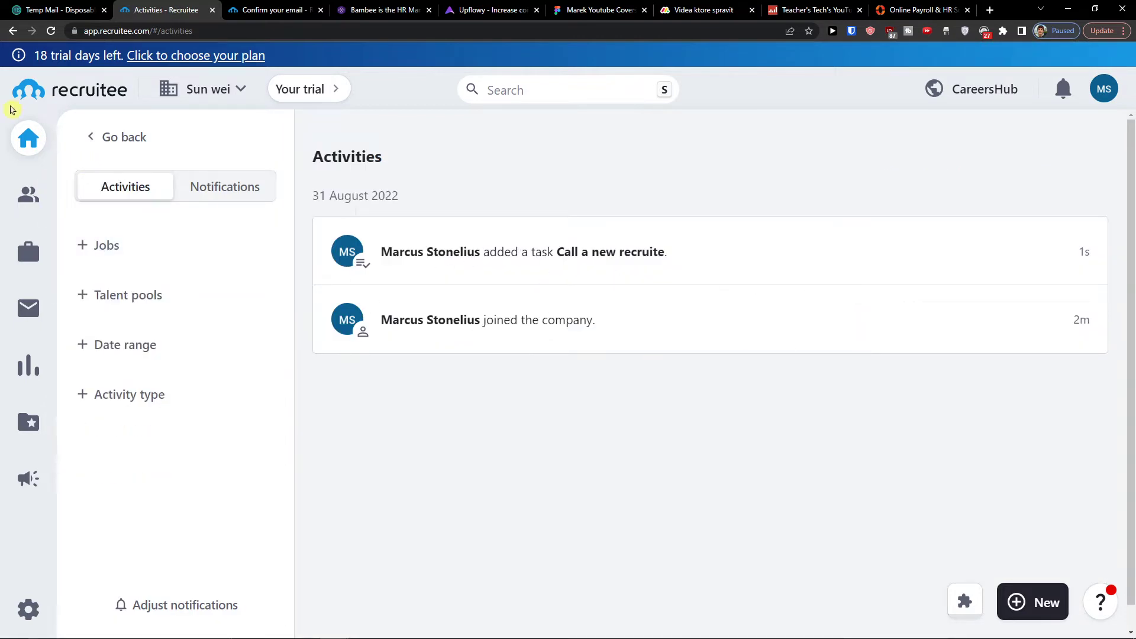
{"action": "left_click", "coordinate": [29, 141]}
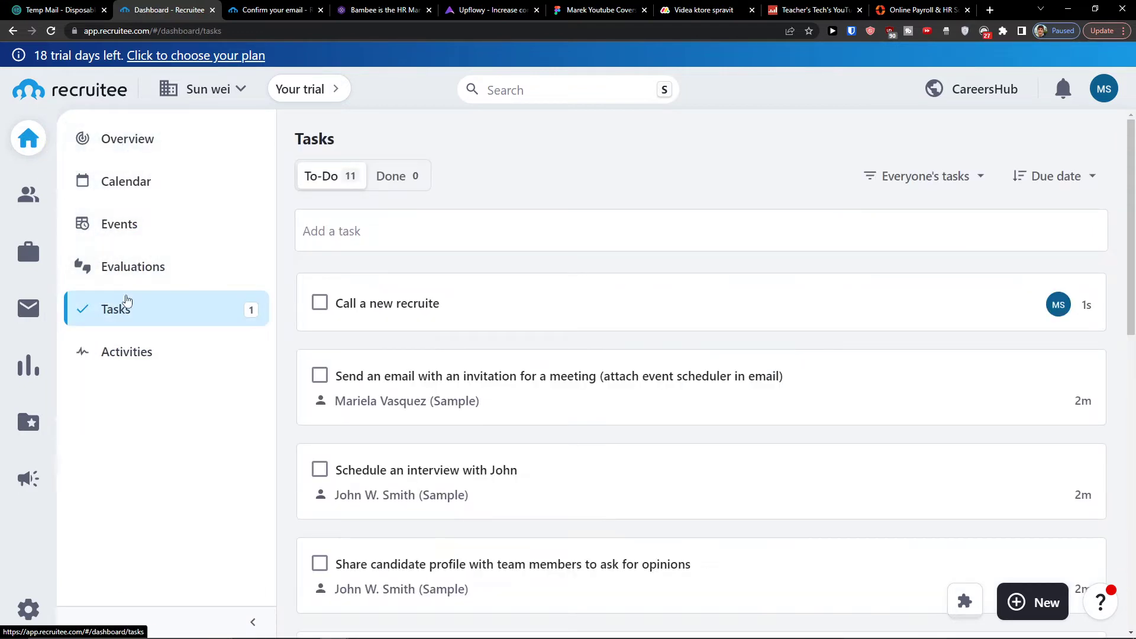
Start scheduling an event for a sample candidate under the Senior Marketer (Sample) job.
{"action": "left_click", "coordinate": [118, 225]}
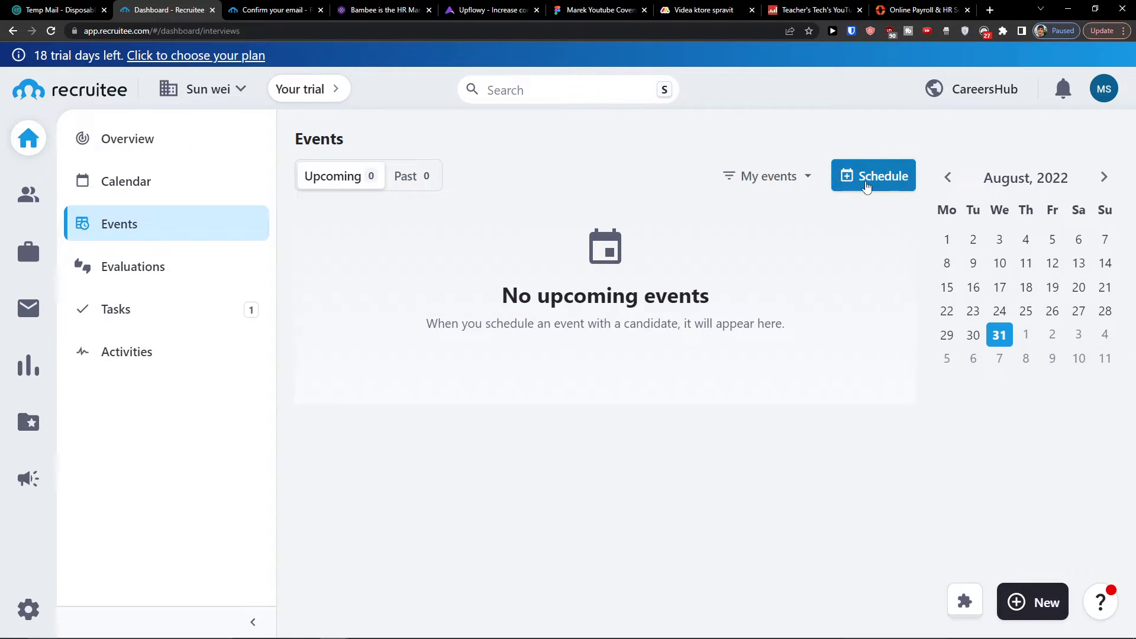
{"action": "left_click", "coordinate": [866, 185]}
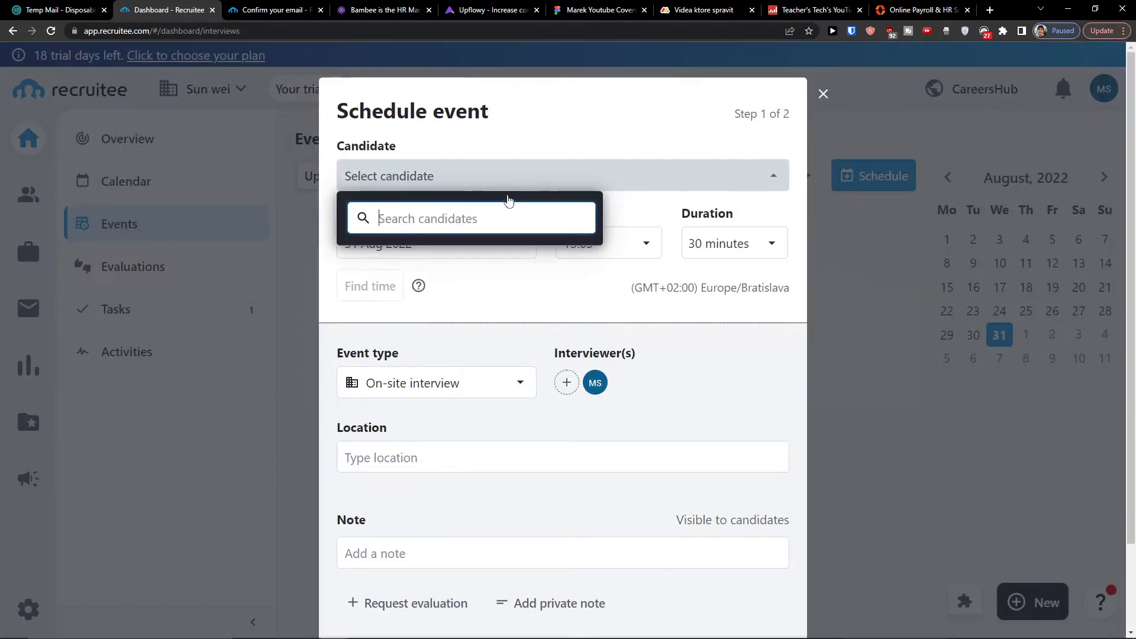
{"action": "type", "text": "m"}
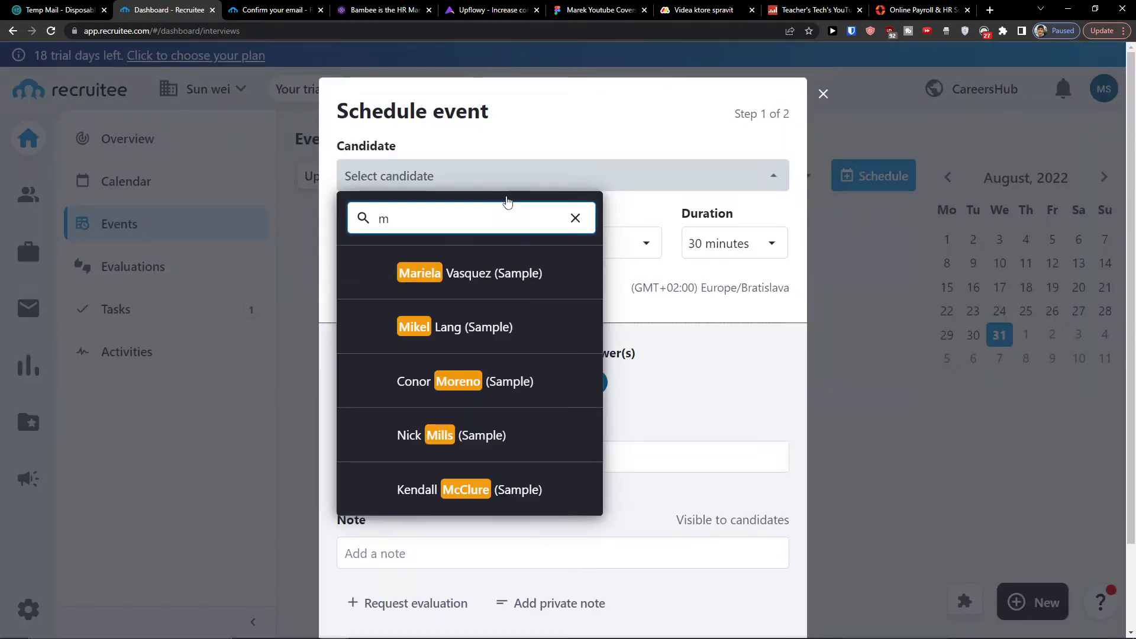
{"action": "left_click", "coordinate": [474, 258]}
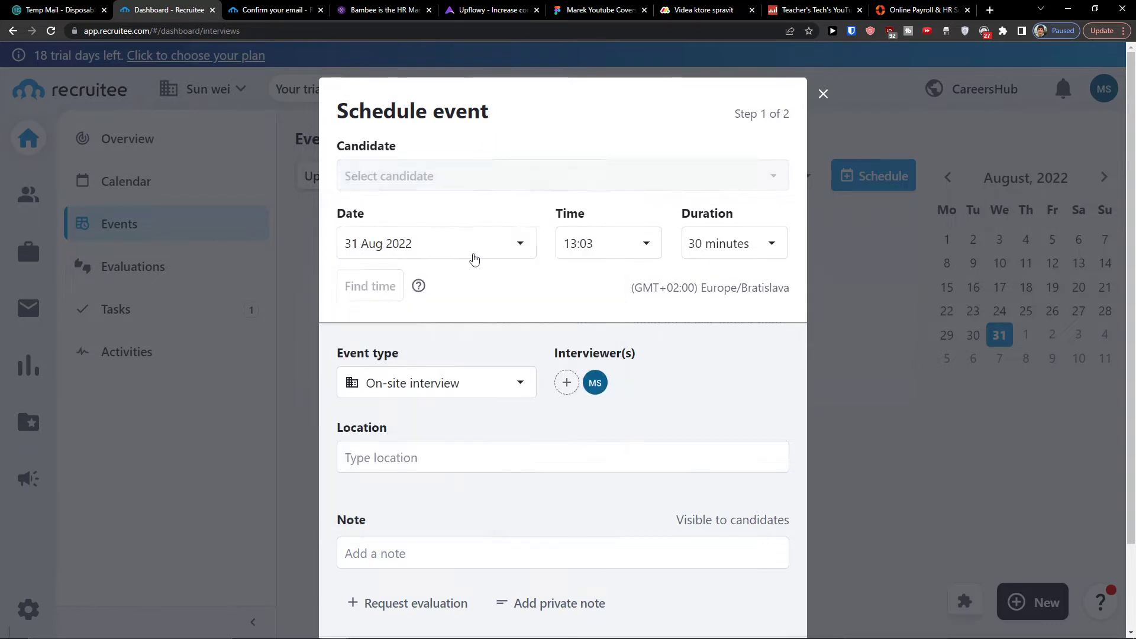
{"action": "left_click", "coordinate": [645, 201]}
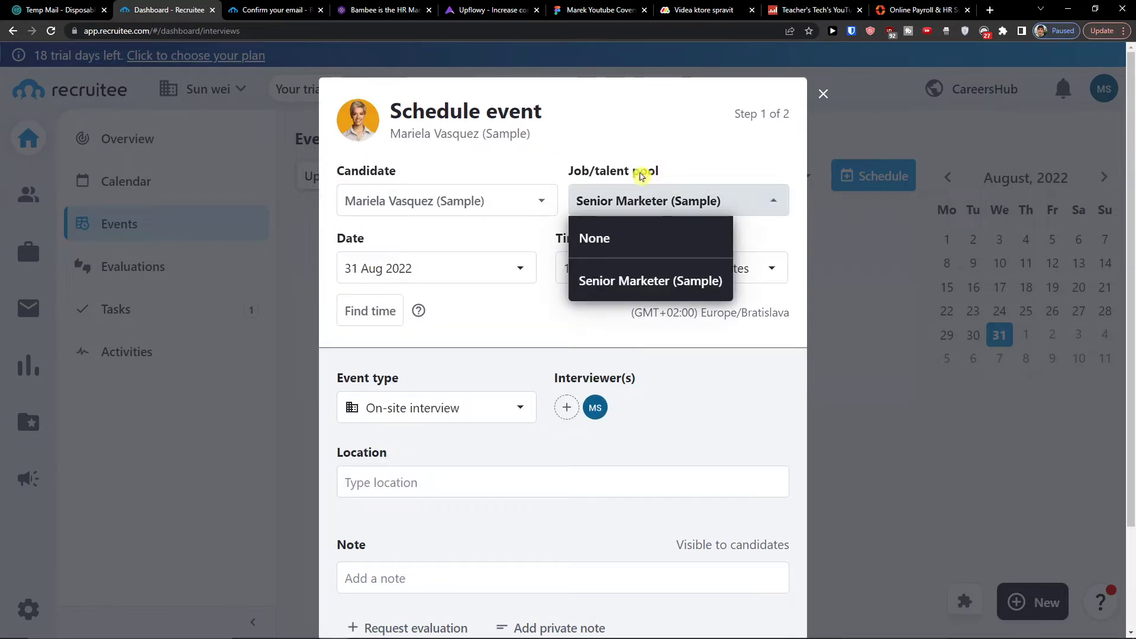
{"action": "left_click", "coordinate": [603, 200]}
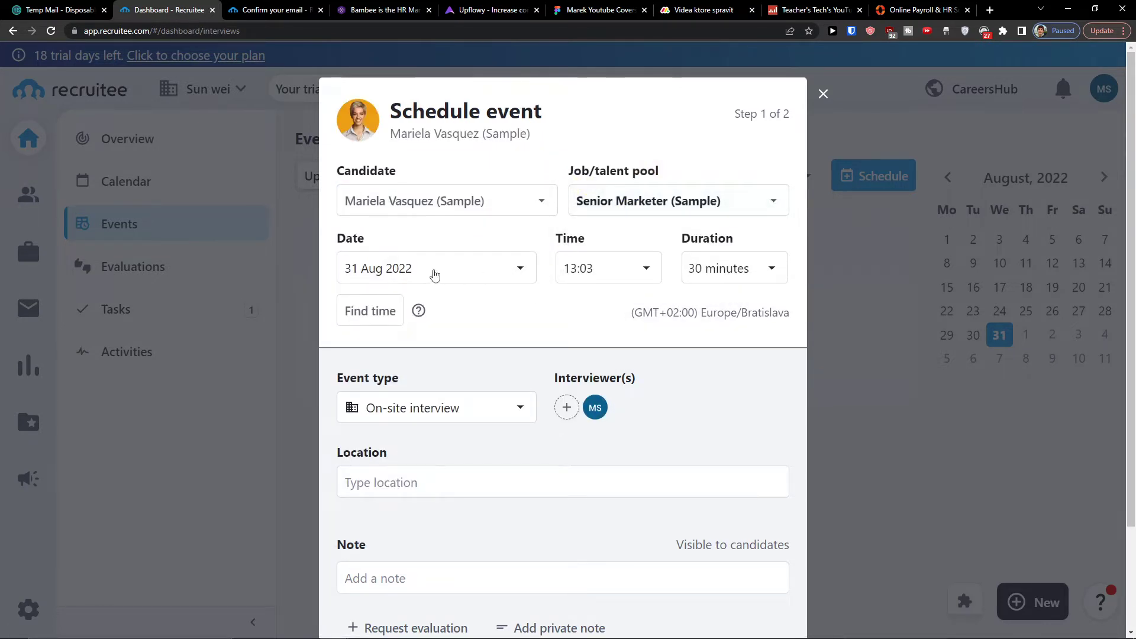
Keep On-site interview as the event type.
{"action": "scroll", "coordinate": [703, 281], "scroll_direction": "down", "scroll_amount": 1}
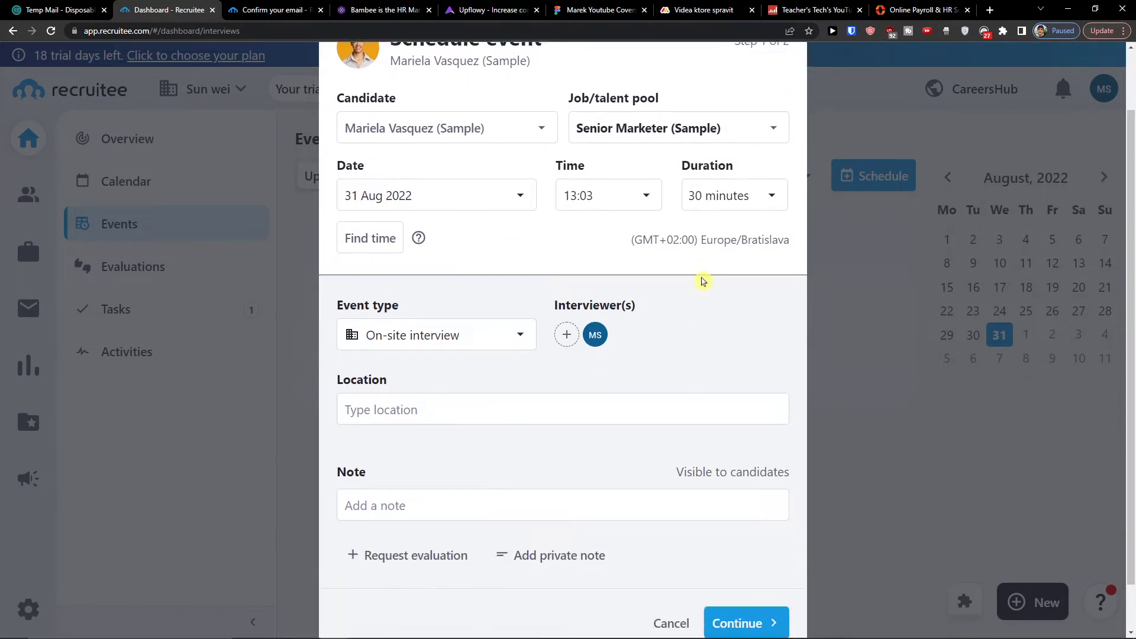
{"action": "scroll", "coordinate": [649, 300], "scroll_direction": "down", "scroll_amount": 1}
{"action": "left_click", "coordinate": [491, 290]}
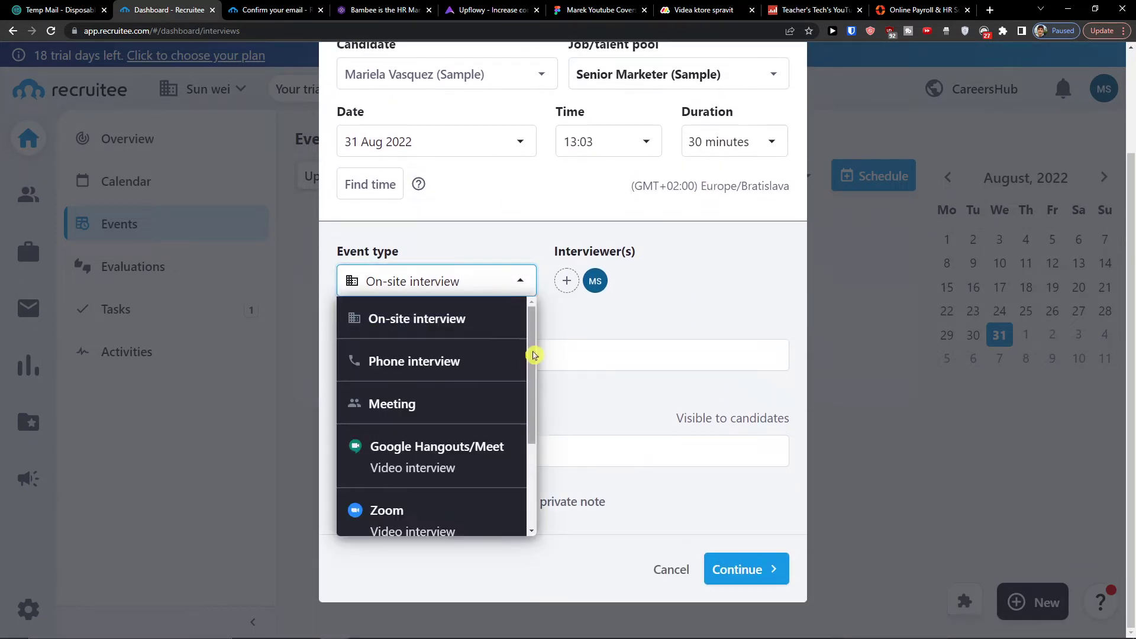
{"action": "left_click", "coordinate": [651, 294]}
{"action": "scroll", "coordinate": [603, 293], "scroll_direction": "up", "scroll_amount": 2}
{"action": "left_click", "coordinate": [501, 407]}
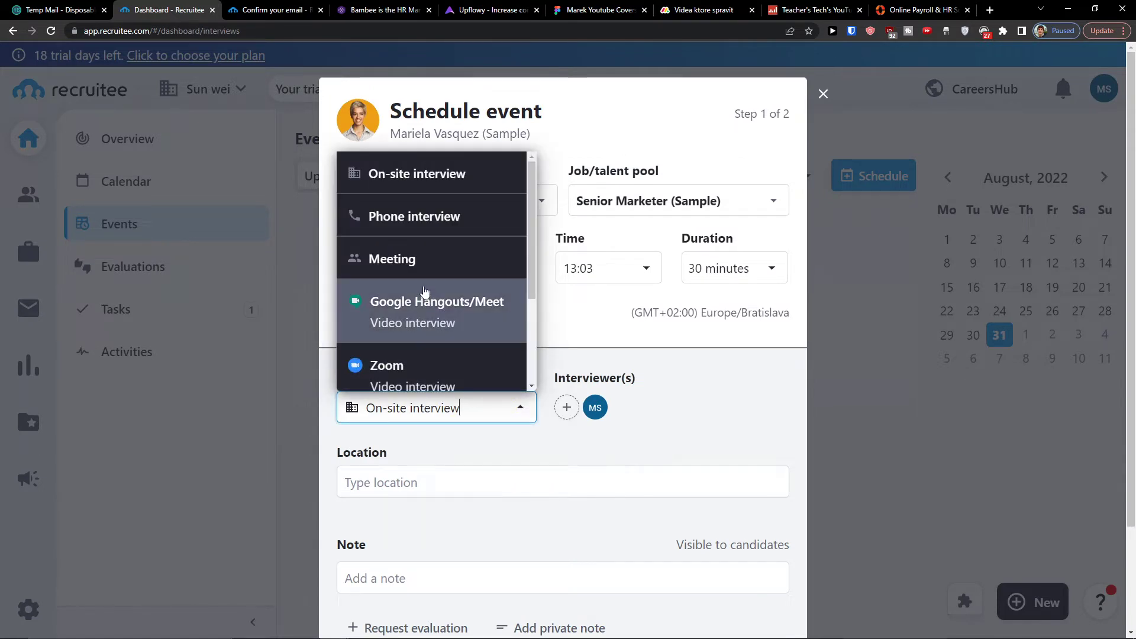
{"action": "scroll", "coordinate": [424, 293], "scroll_direction": "down", "scroll_amount": 3}
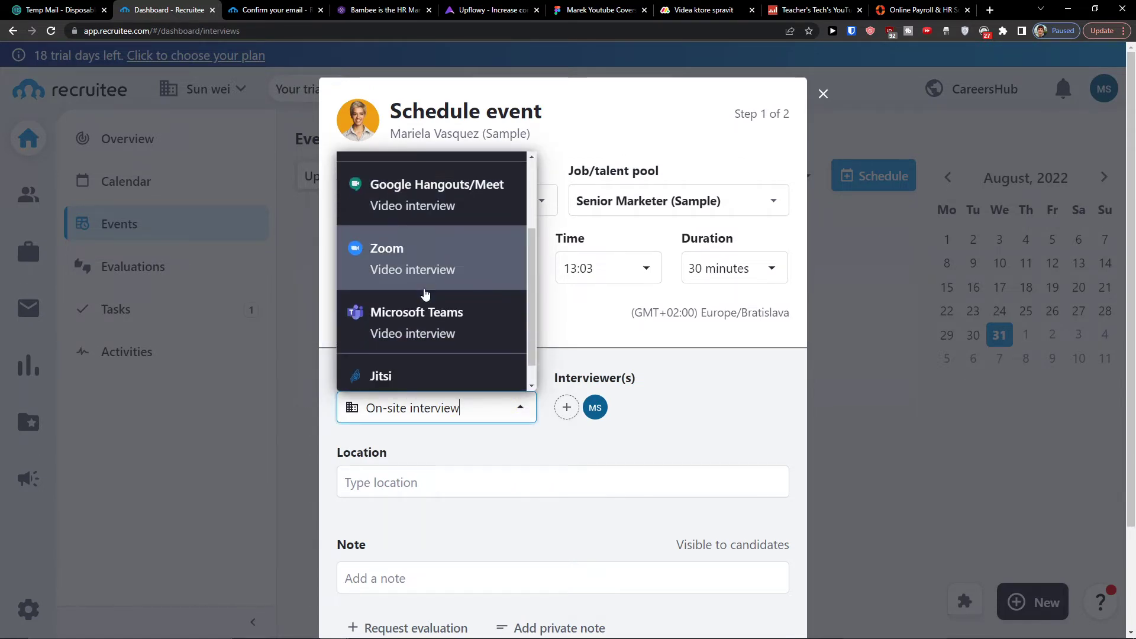
{"action": "scroll", "coordinate": [448, 331], "scroll_direction": "up", "scroll_amount": 3}
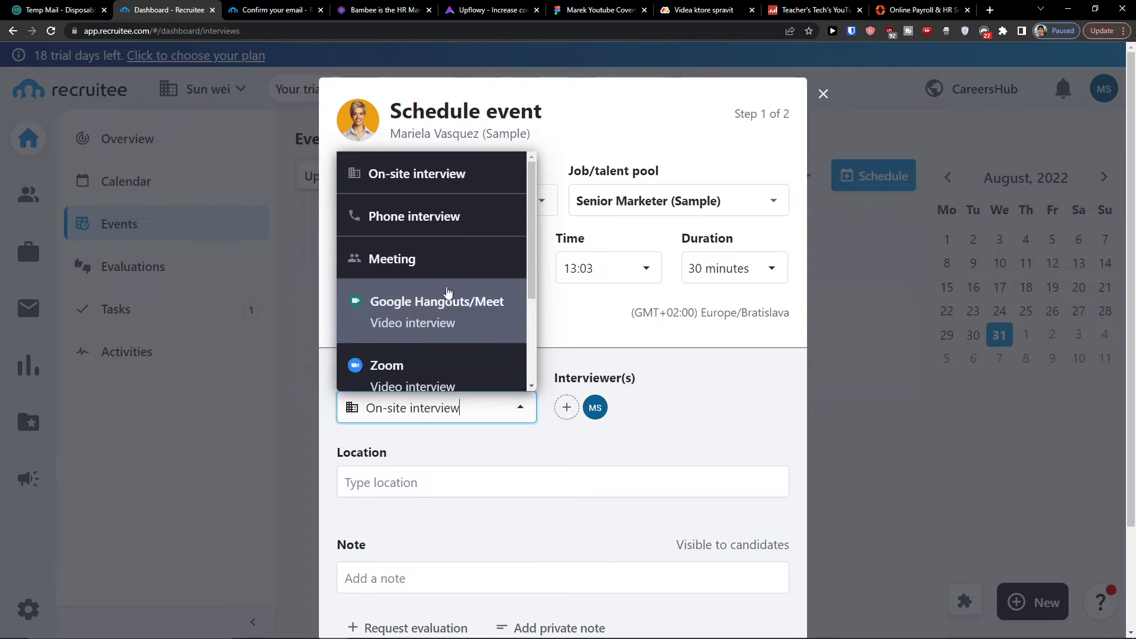
{"action": "left_click", "coordinate": [431, 425]}
Visit the location and note fields, then continue to the notification step.
{"action": "scroll", "coordinate": [426, 402], "scroll_direction": "down", "scroll_amount": 2}
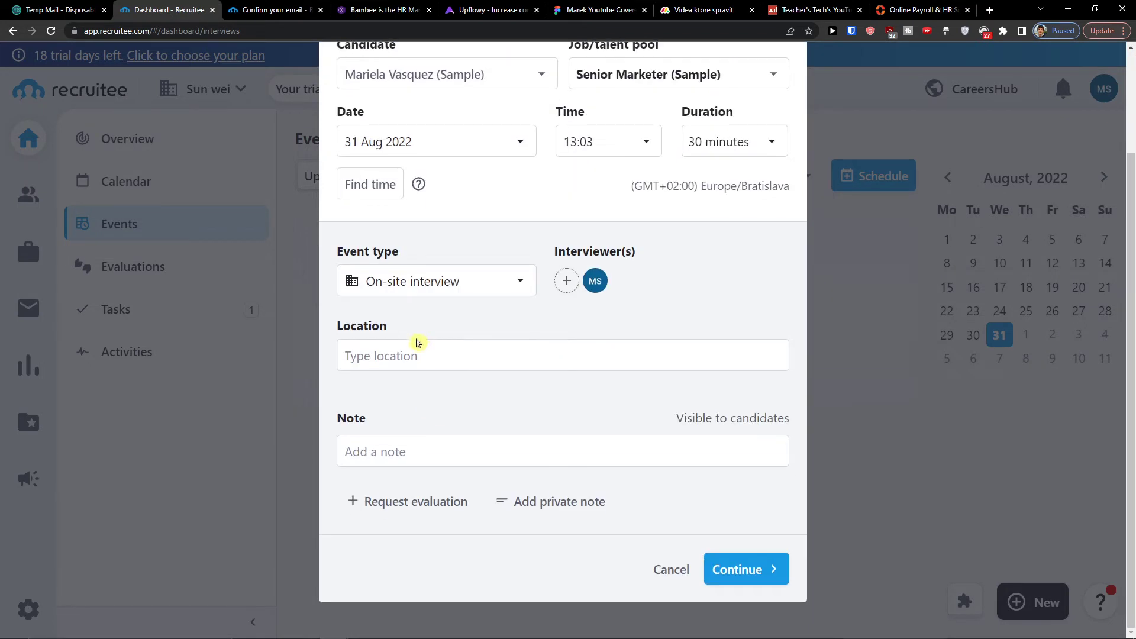
{"action": "left_click", "coordinate": [417, 342]}
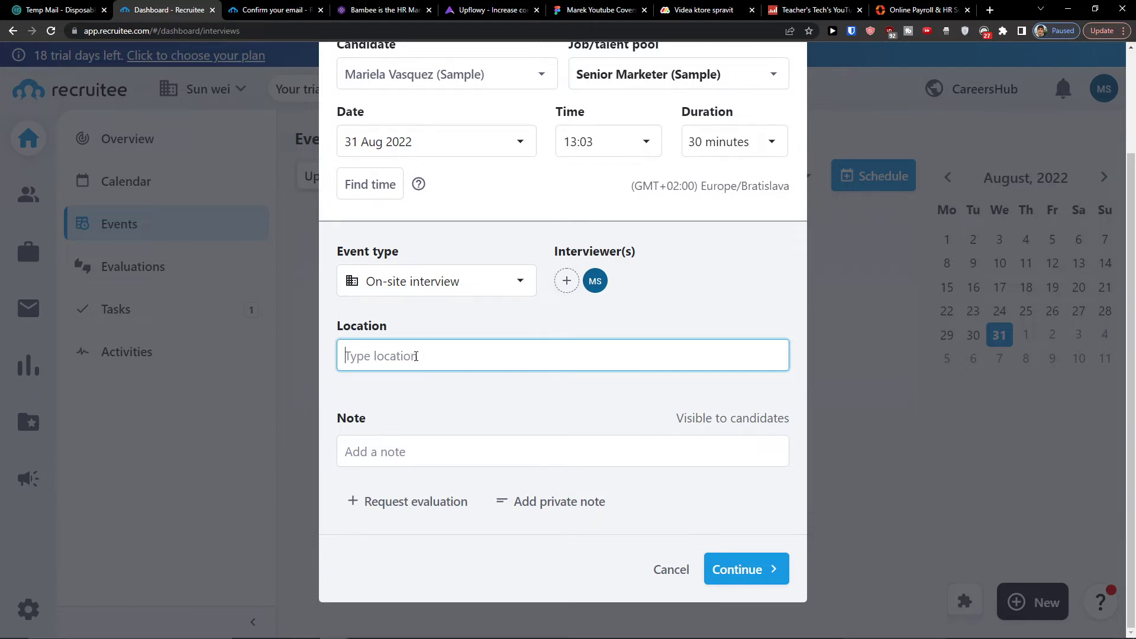
{"action": "scroll", "coordinate": [416, 355], "scroll_direction": "up", "scroll_amount": 2}
{"action": "scroll", "coordinate": [411, 354], "scroll_direction": "down", "scroll_amount": 2}
{"action": "left_click", "coordinate": [389, 456]}
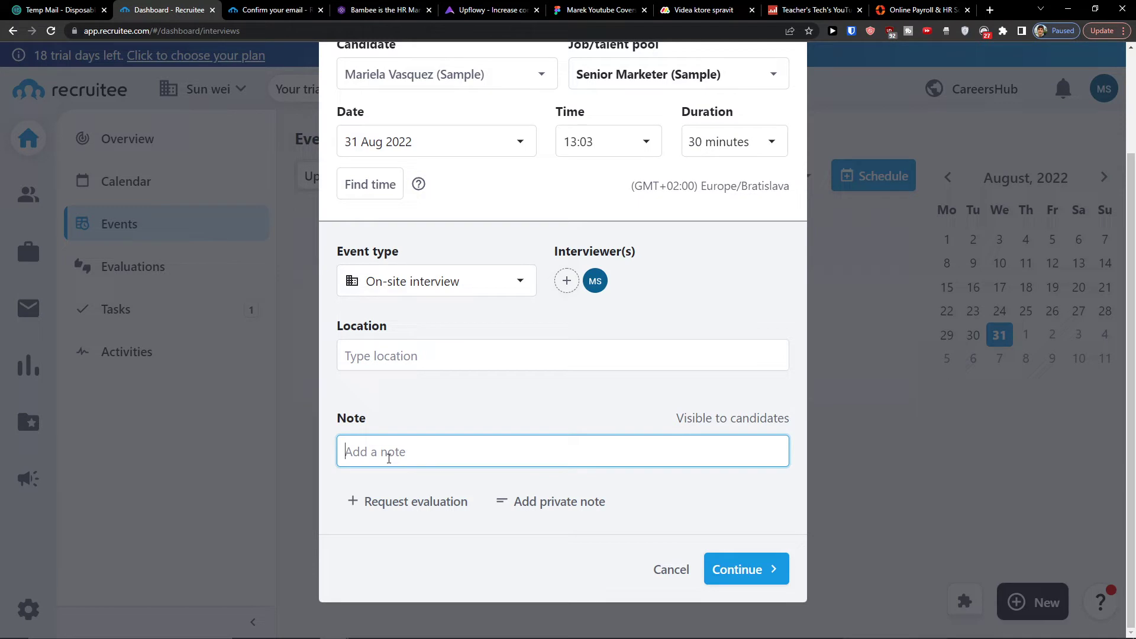
{"action": "scroll", "coordinate": [385, 456], "scroll_direction": "up", "scroll_amount": 2}
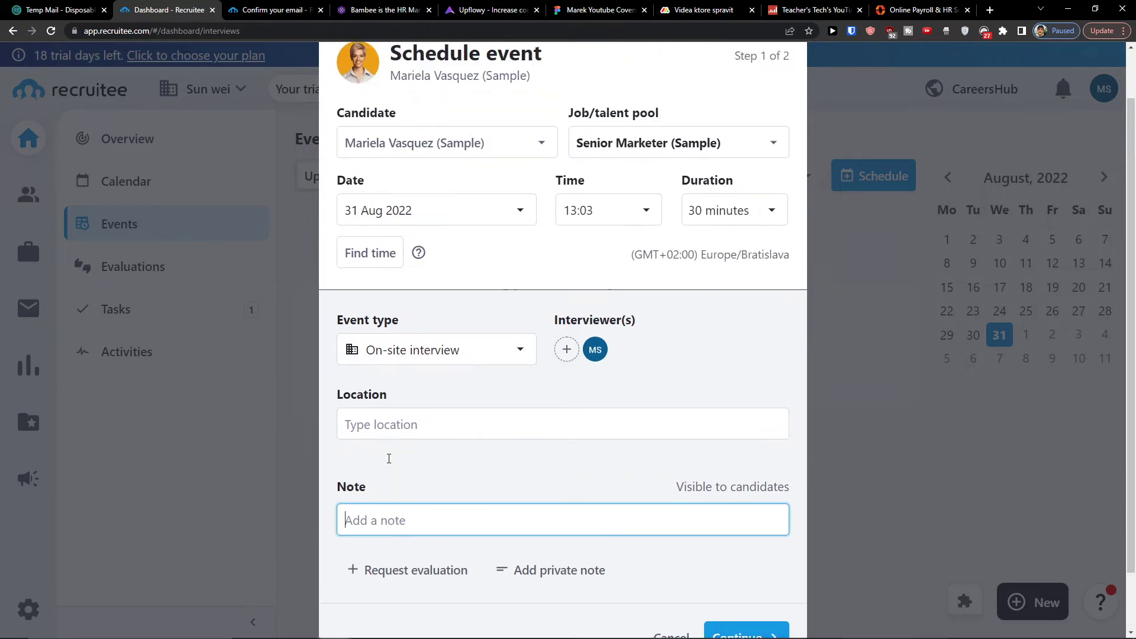
{"action": "scroll", "coordinate": [414, 423], "scroll_direction": "down", "scroll_amount": 2}
{"action": "left_click", "coordinate": [751, 562]}
Review the email notification and schedule the 13:03–13:33 on-site interview, notifying candidate and interviewer.
{"action": "scroll", "coordinate": [307, 172], "scroll_direction": "up", "scroll_amount": 3}
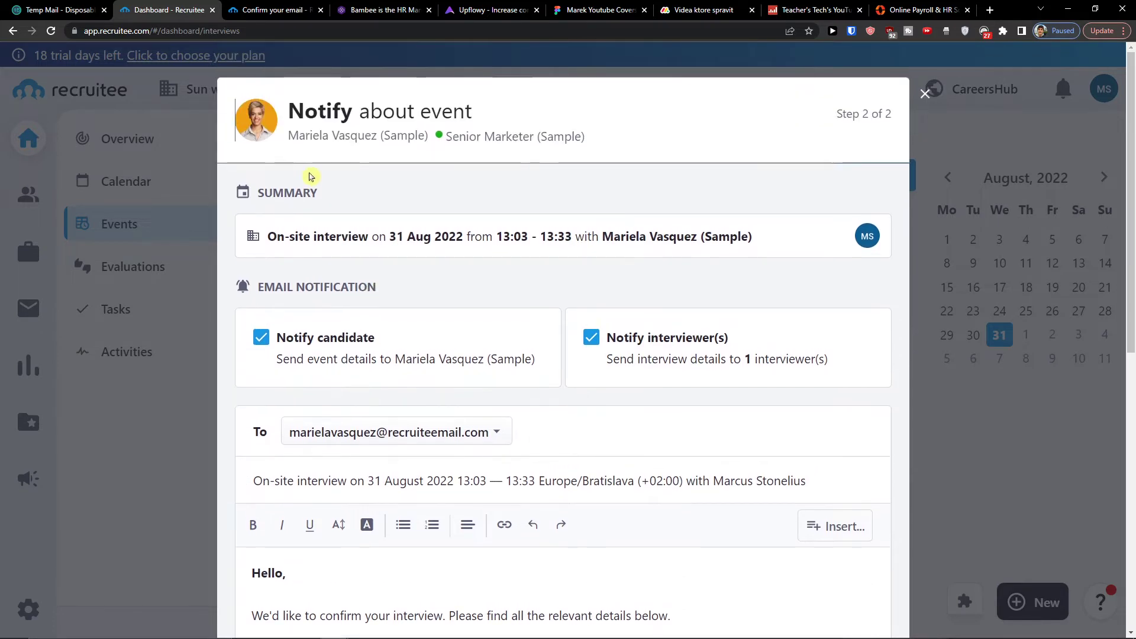
{"action": "scroll", "coordinate": [261, 216], "scroll_direction": "down", "scroll_amount": 2}
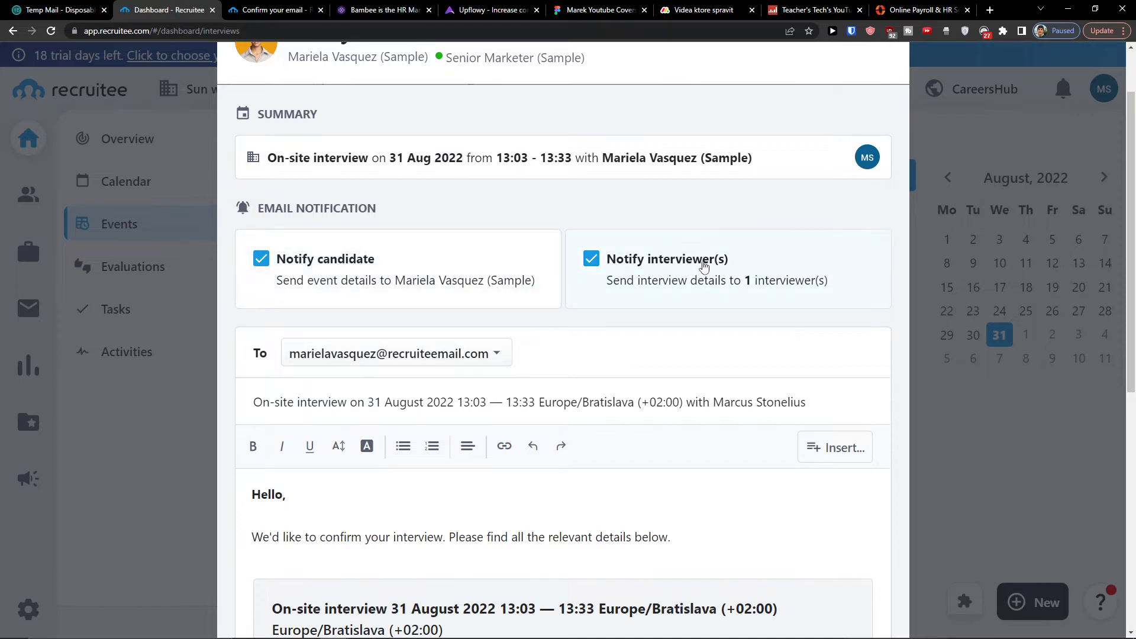
{"action": "scroll", "coordinate": [680, 268], "scroll_direction": "down", "scroll_amount": 3}
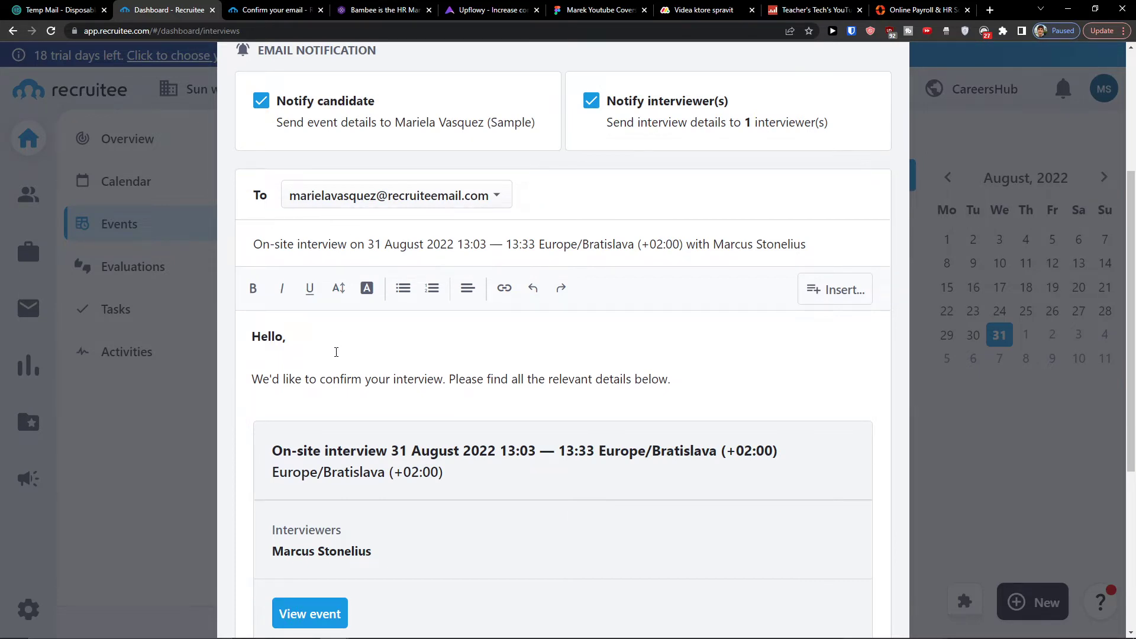
{"action": "scroll", "coordinate": [266, 315], "scroll_direction": "down", "scroll_amount": 1}
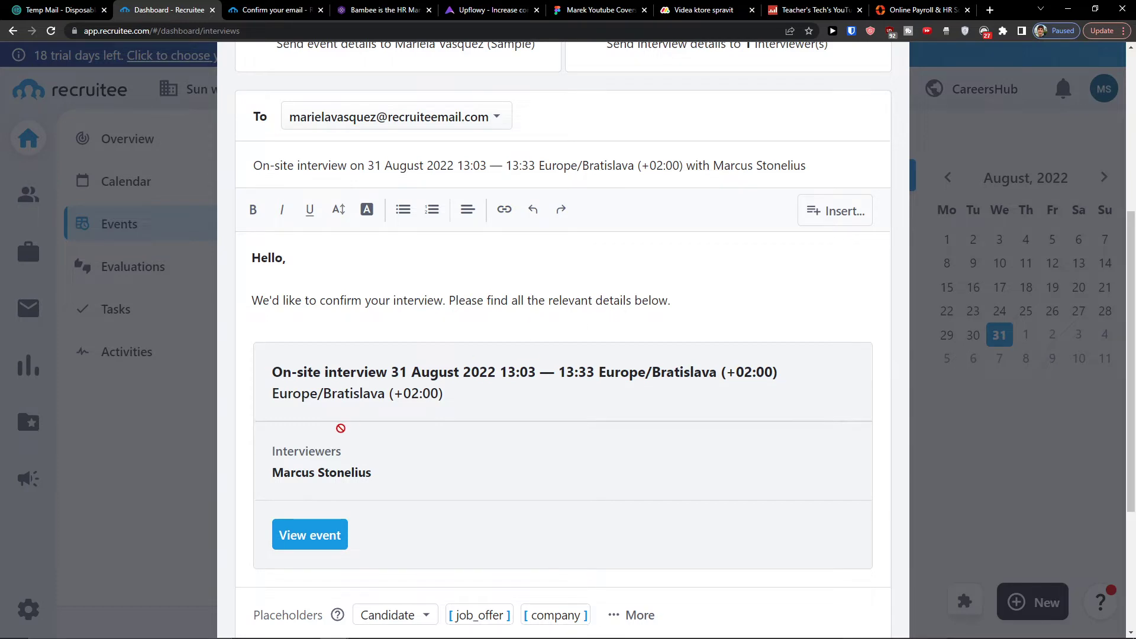
{"action": "scroll", "coordinate": [338, 420], "scroll_direction": "down", "scroll_amount": 3}
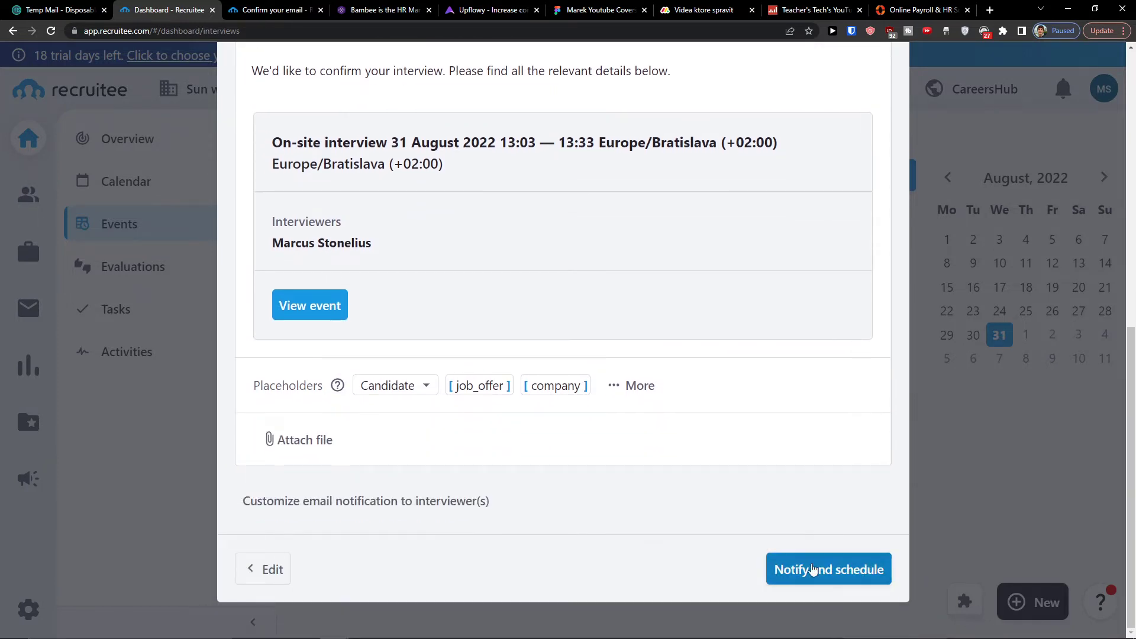
{"action": "left_click", "coordinate": [812, 571]}
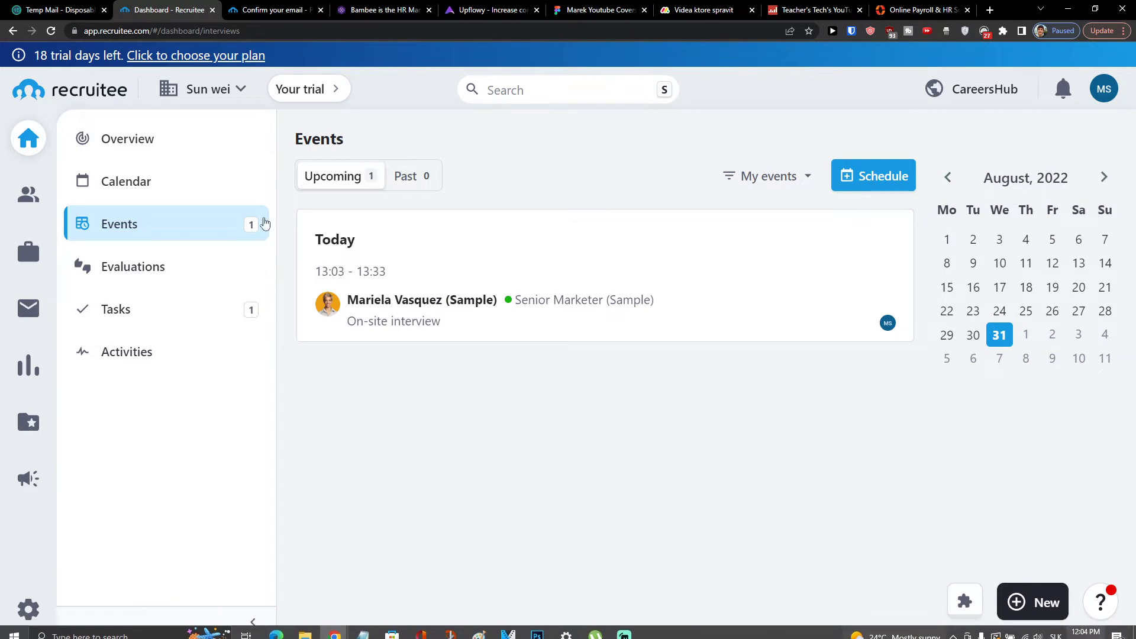
Open the Candidates list of 14 candidates and choose Add manually under Add candidates.
{"action": "left_click", "coordinate": [22, 205]}
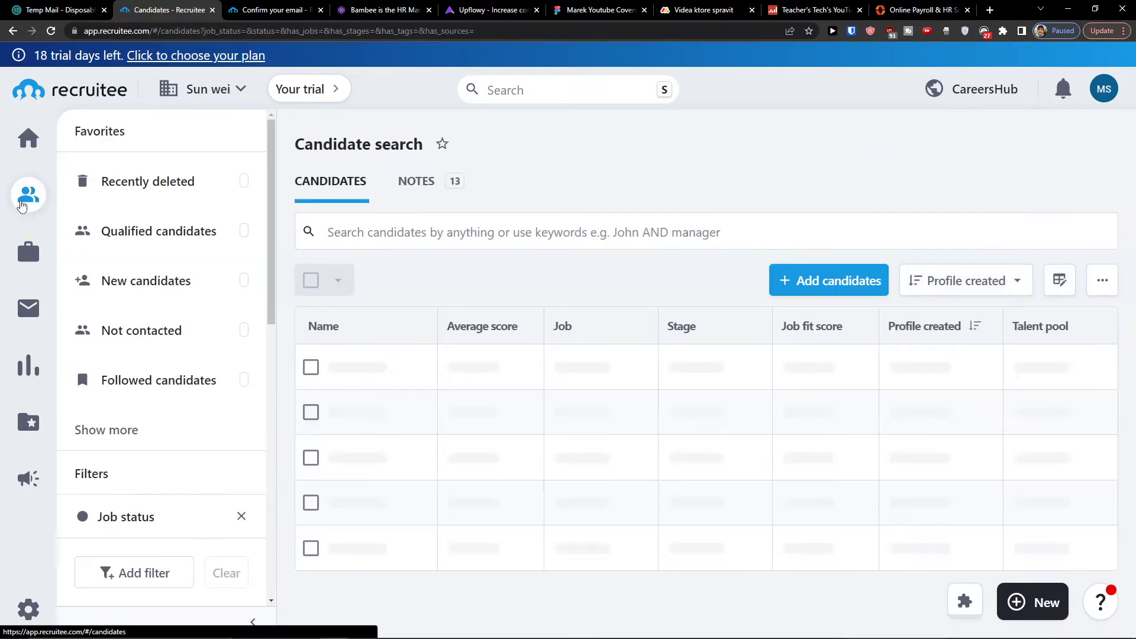
{"action": "scroll", "coordinate": [788, 254], "scroll_direction": "down", "scroll_amount": 1}
{"action": "scroll", "coordinate": [667, 266], "scroll_direction": "down", "scroll_amount": 3}
{"action": "scroll", "coordinate": [662, 265], "scroll_direction": "up", "scroll_amount": 4}
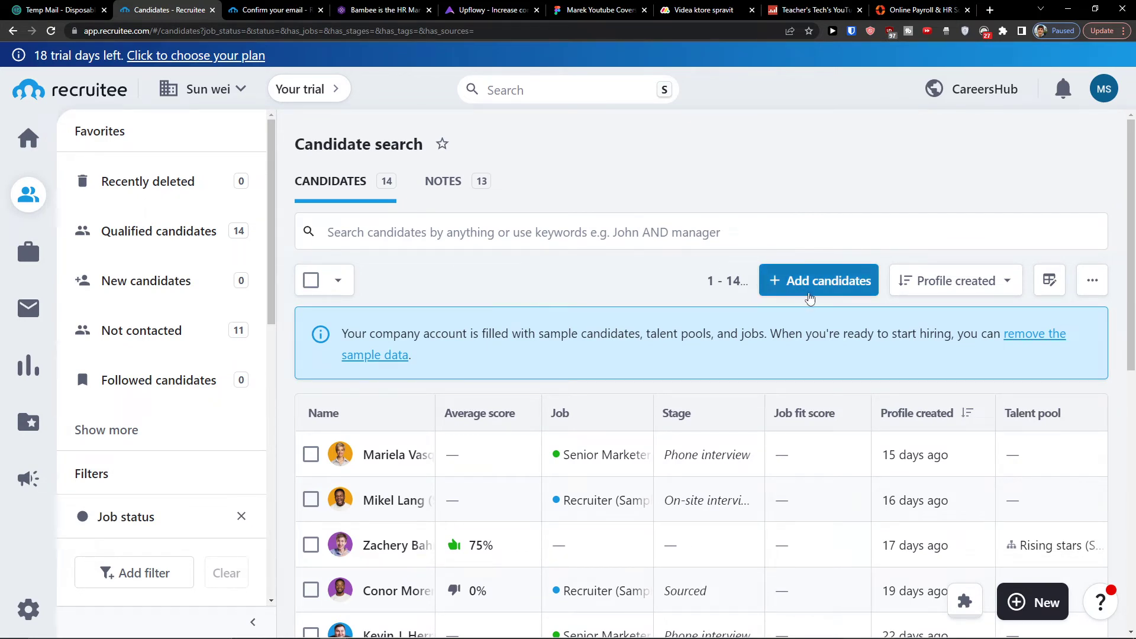
{"action": "left_click", "coordinate": [810, 296]}
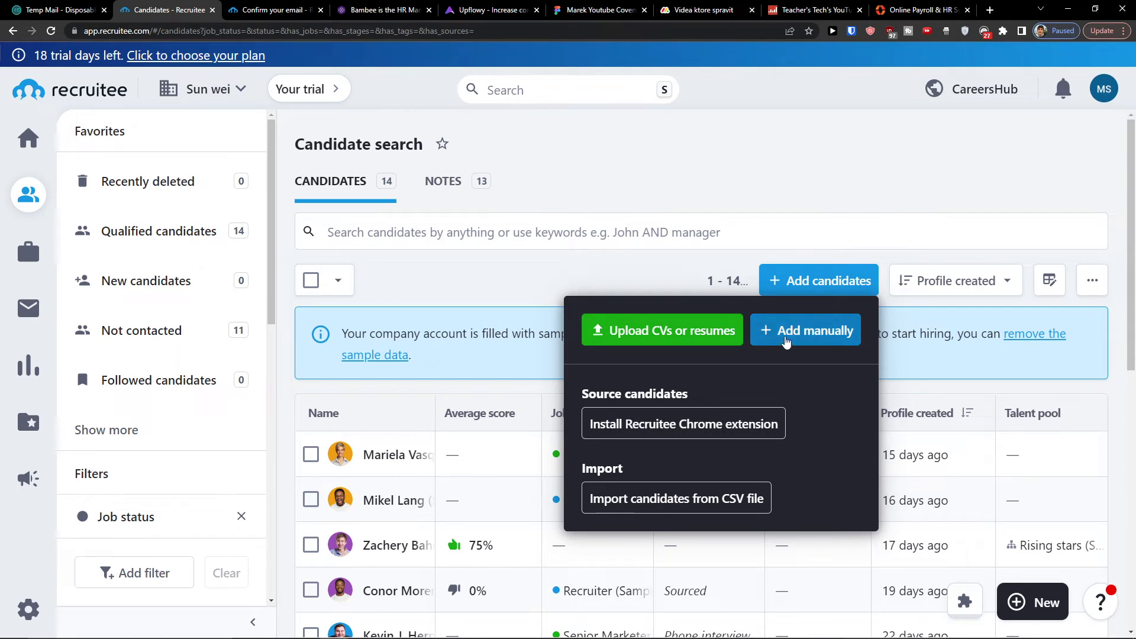
{"action": "left_click", "coordinate": [787, 331]}
Enter the new candidate's full name in the Add new candidate form.
{"action": "left_click", "coordinate": [477, 199]}
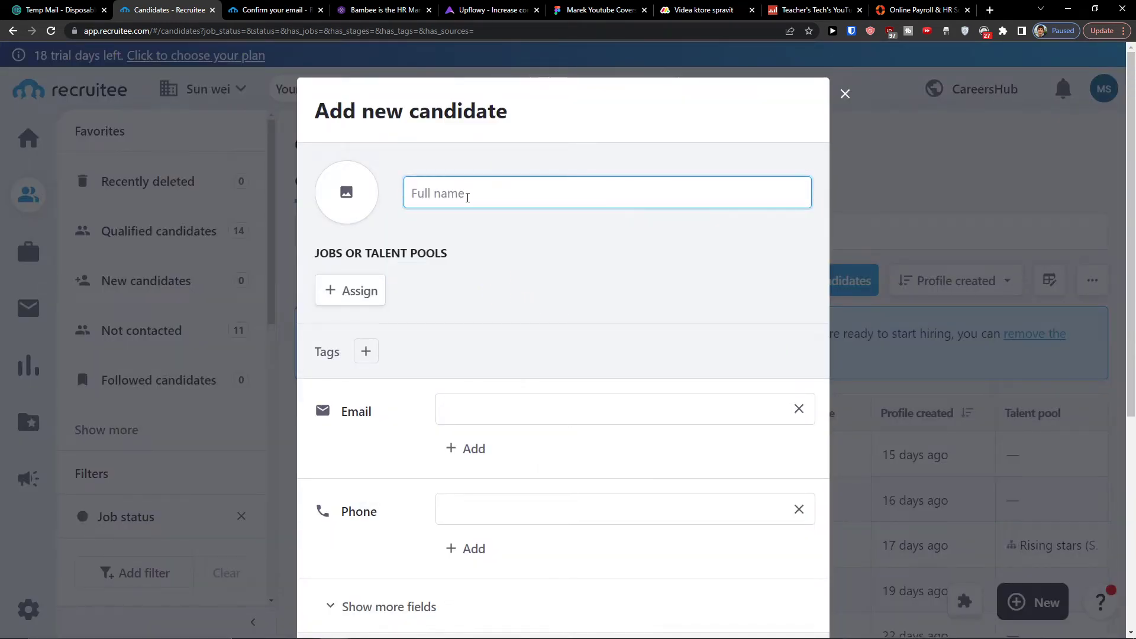
{"action": "type", "text": "Marcus Candidate"}
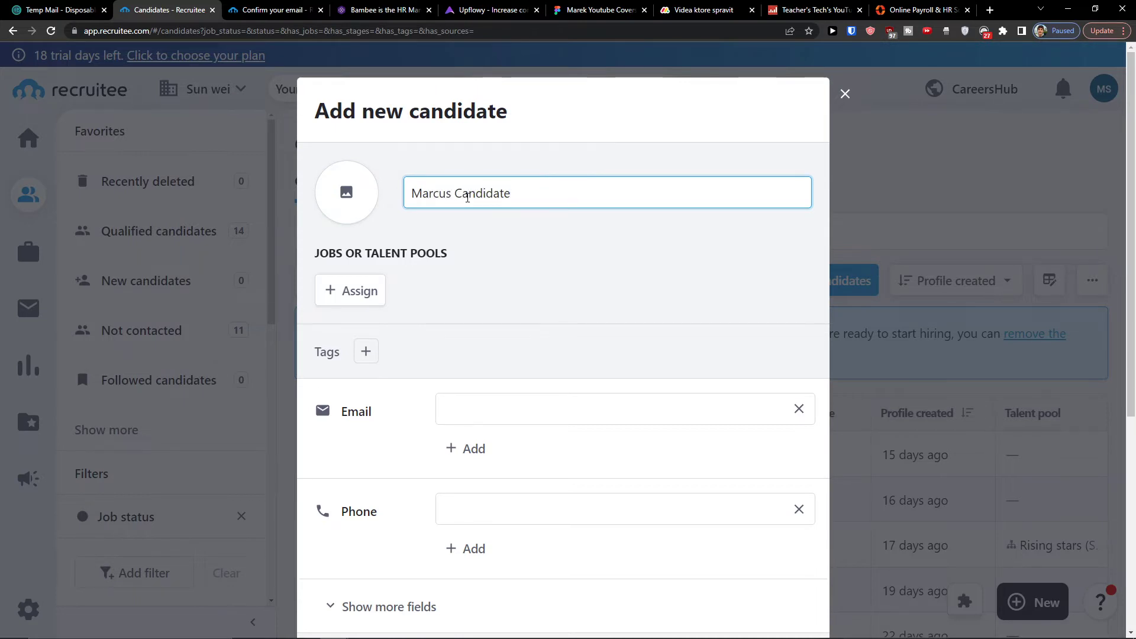
{"action": "scroll", "coordinate": [474, 286], "scroll_direction": "down", "scroll_amount": 2}
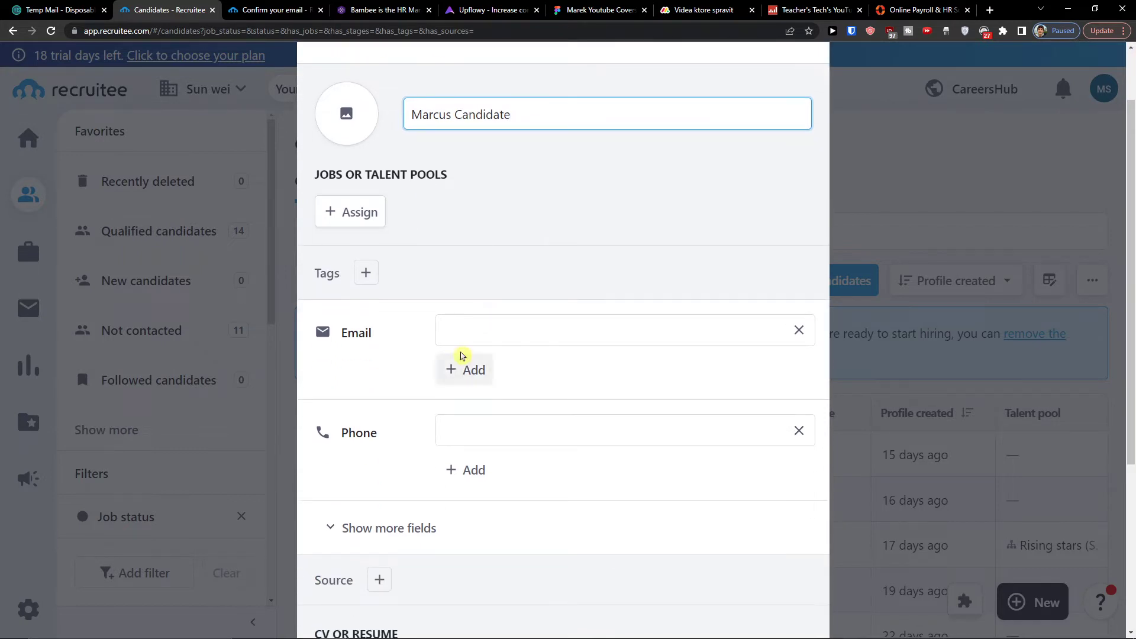
{"action": "left_click", "coordinate": [450, 330]}
{"action": "left_click", "coordinate": [398, 346]}
{"action": "left_click", "coordinate": [470, 340]}
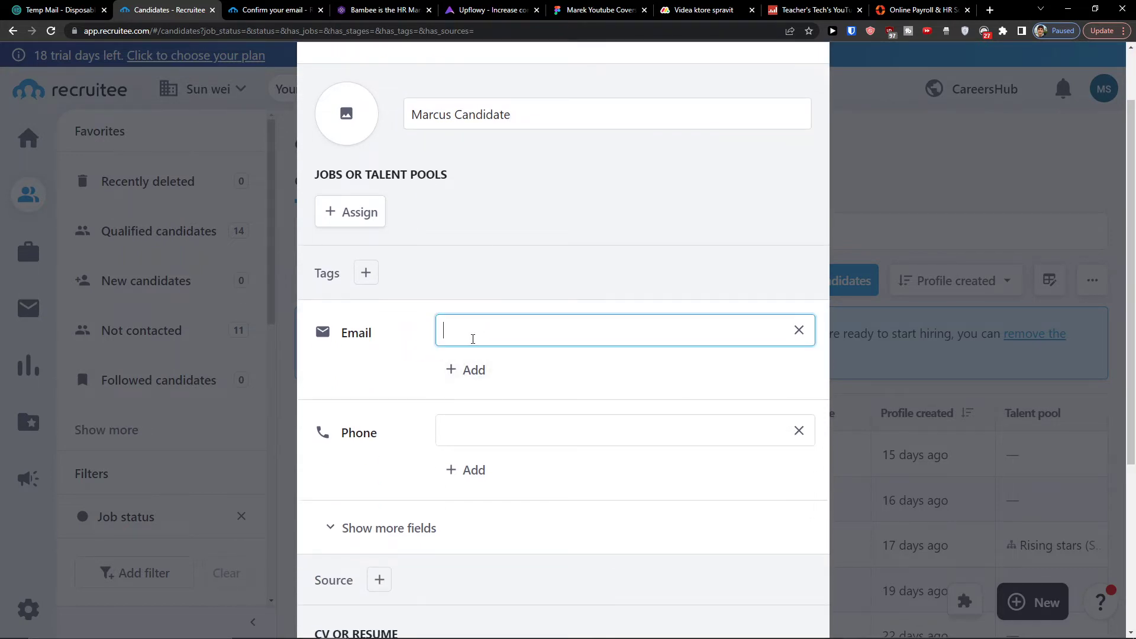
Assign the candidate to the Recruiter (Sample) job and save the assignment.
{"action": "left_click", "coordinate": [341, 210]}
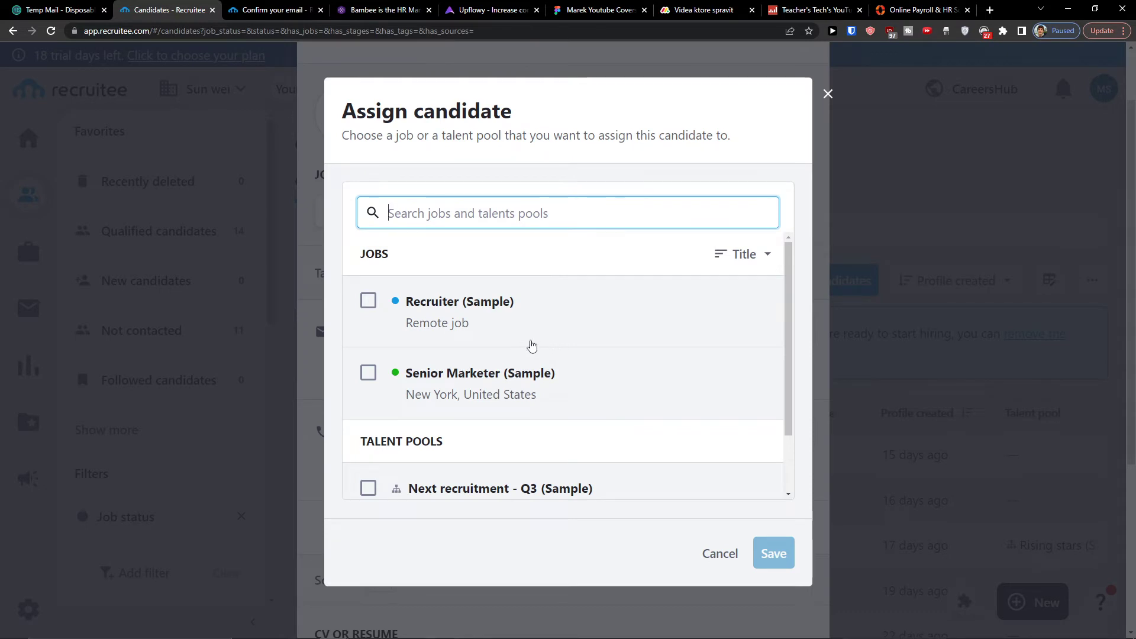
{"action": "scroll", "coordinate": [528, 346], "scroll_direction": "down", "scroll_amount": 2}
{"action": "scroll", "coordinate": [528, 346], "scroll_direction": "up", "scroll_amount": 2}
{"action": "left_click", "coordinate": [465, 323]}
{"action": "scroll", "coordinate": [592, 409], "scroll_direction": "down", "scroll_amount": 2}
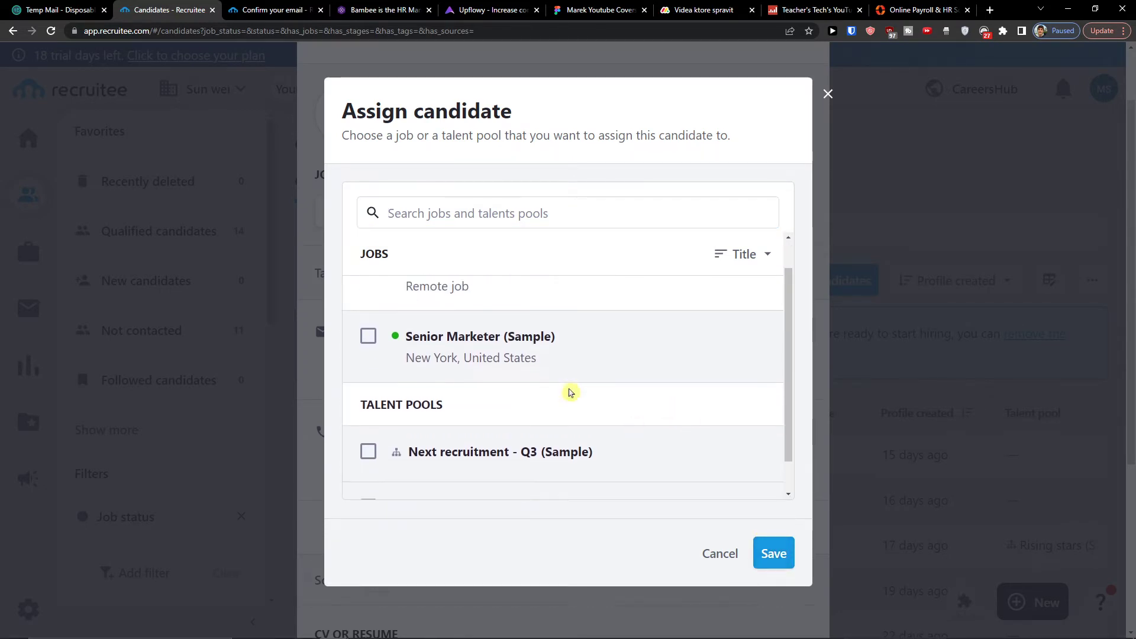
{"action": "left_click", "coordinate": [786, 562]}
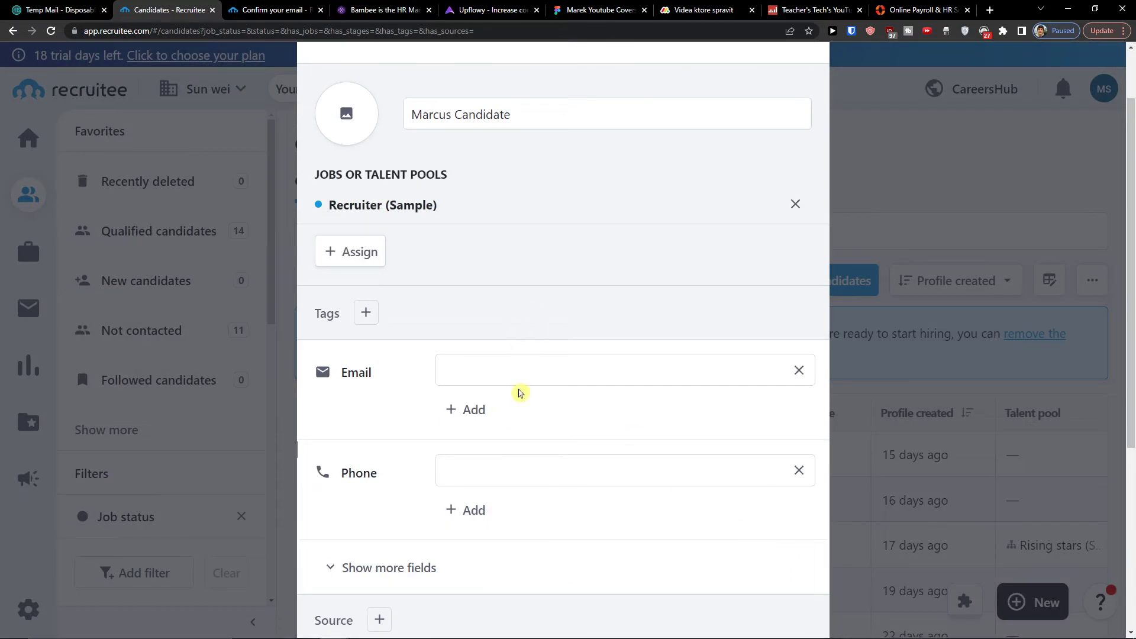
Add the candidate, bringing the candidate list to 15.
{"action": "left_click", "coordinate": [498, 369]}
{"action": "scroll", "coordinate": [471, 385], "scroll_direction": "down", "scroll_amount": 5}
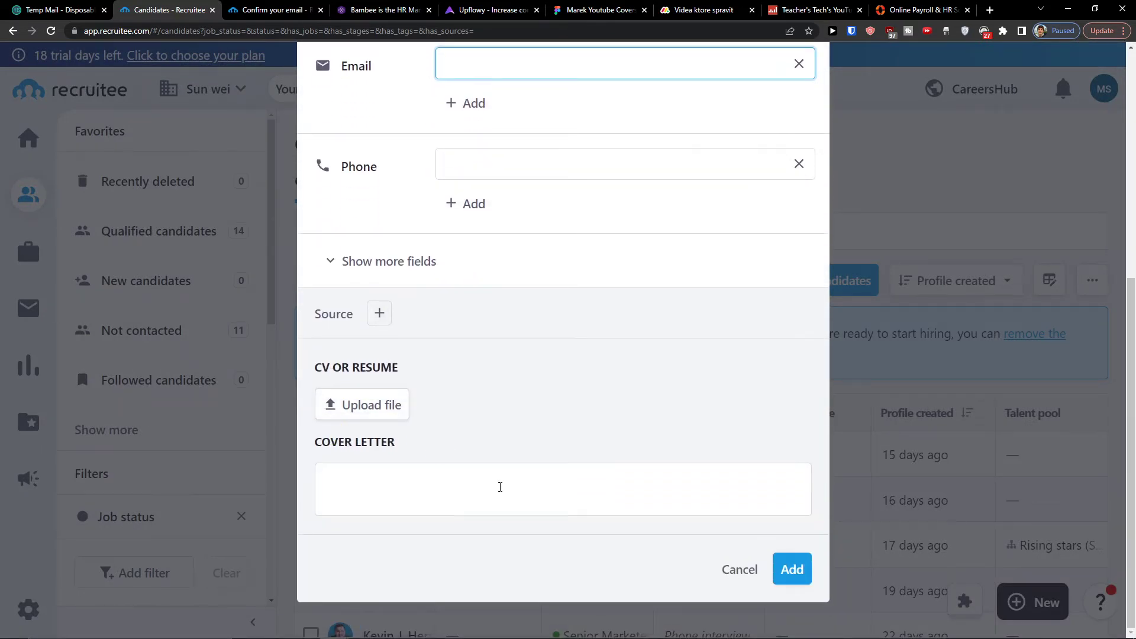
{"action": "scroll", "coordinate": [521, 392], "scroll_direction": "up", "scroll_amount": 5}
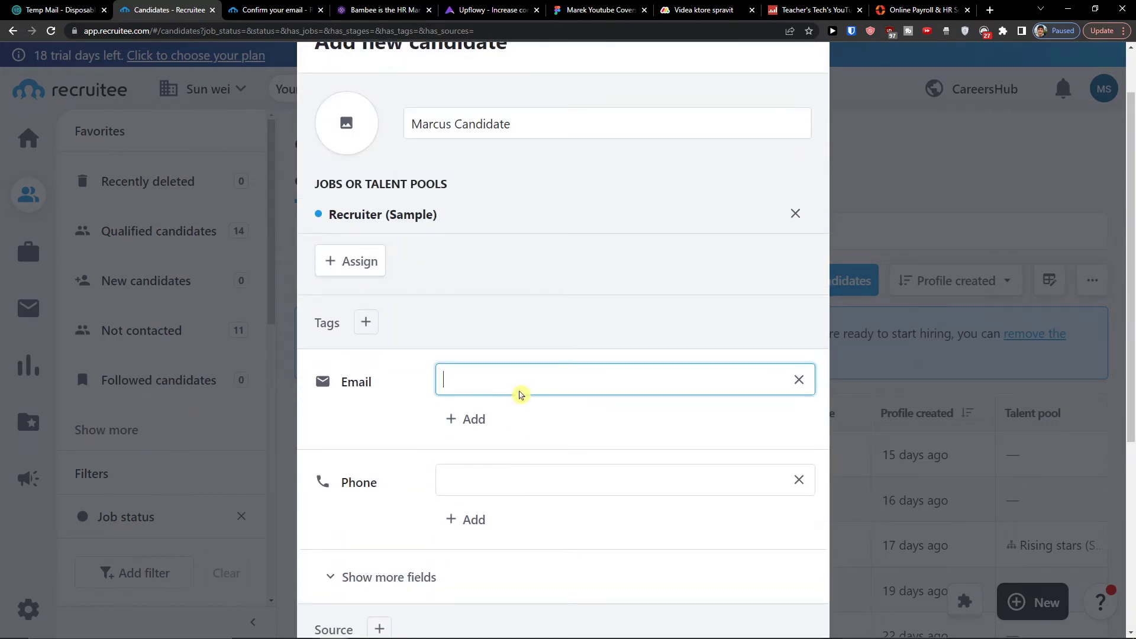
{"action": "scroll", "coordinate": [522, 394], "scroll_direction": "down", "scroll_amount": 5}
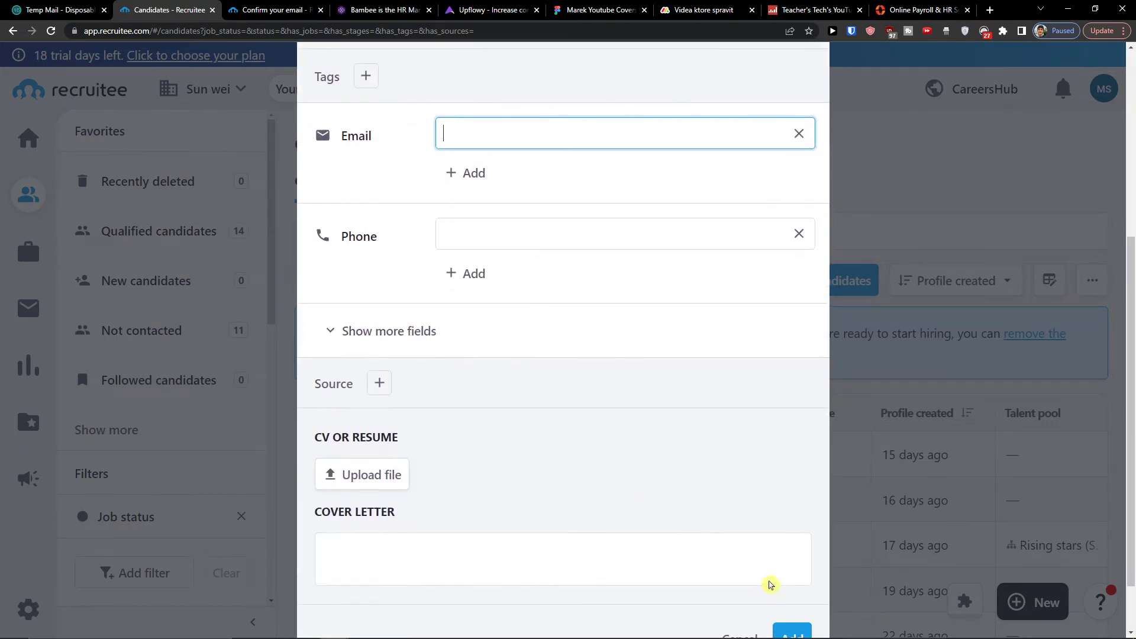
{"action": "left_click", "coordinate": [791, 565]}
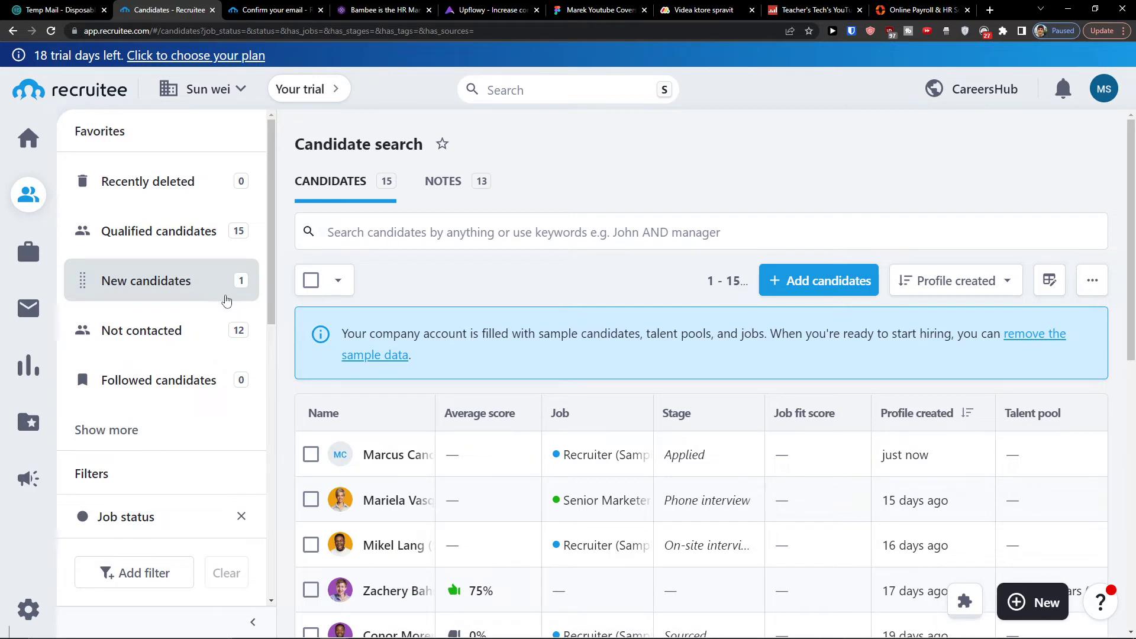
Go to the Jobs page with its two sample jobs and start a New job.
{"action": "left_click", "coordinate": [21, 252]}
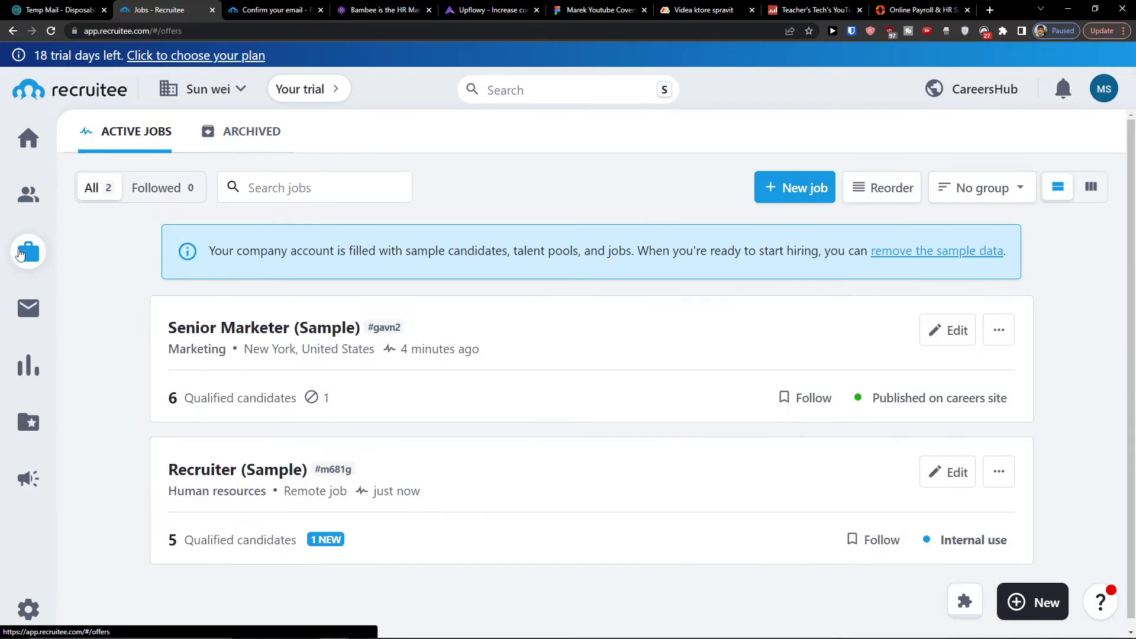
{"action": "scroll", "coordinate": [502, 307], "scroll_direction": "down", "scroll_amount": 1}
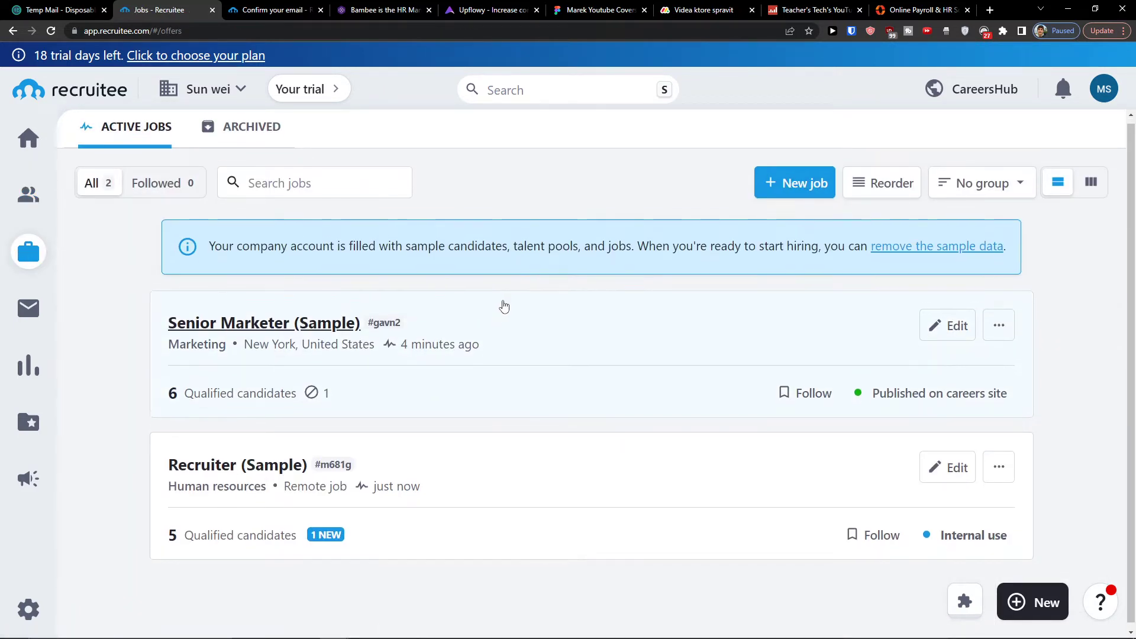
{"action": "scroll", "coordinate": [699, 225], "scroll_direction": "up", "scroll_amount": 1}
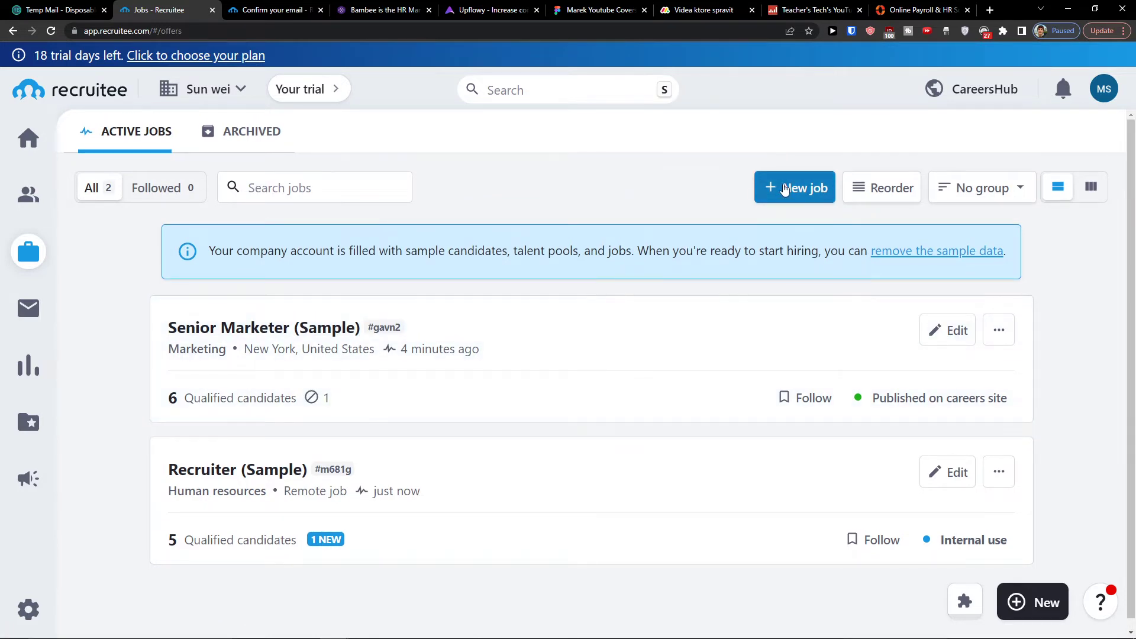
{"action": "left_click", "coordinate": [784, 189]}
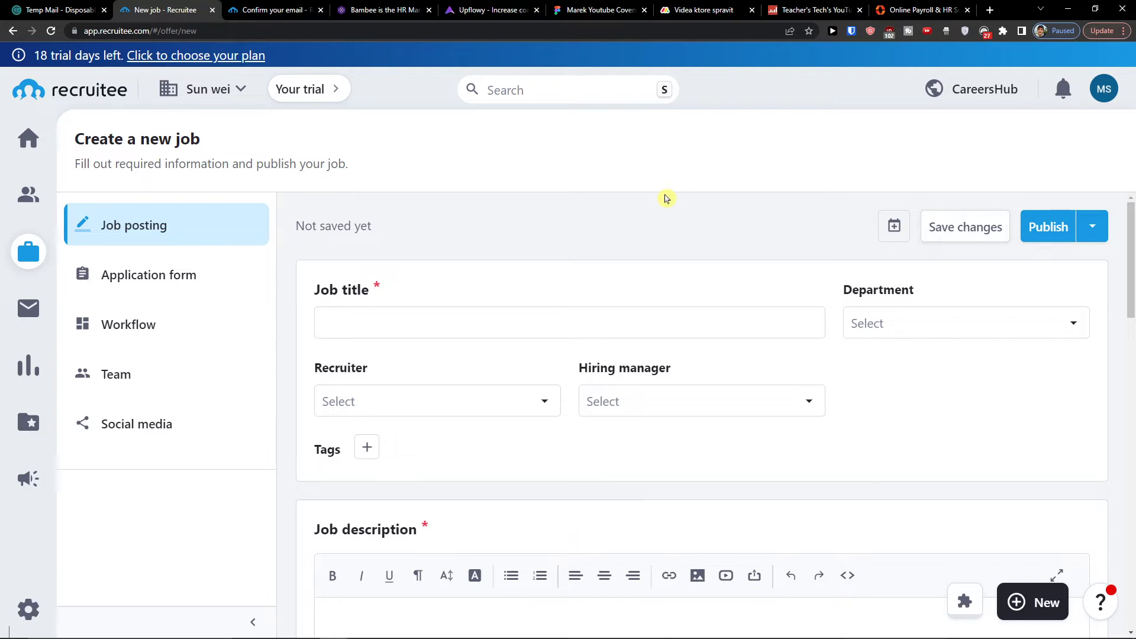
Title the job 'Coach at company' in Human resources, with the account user as recruiter and hiring manager.
{"action": "left_click", "coordinate": [542, 328]}
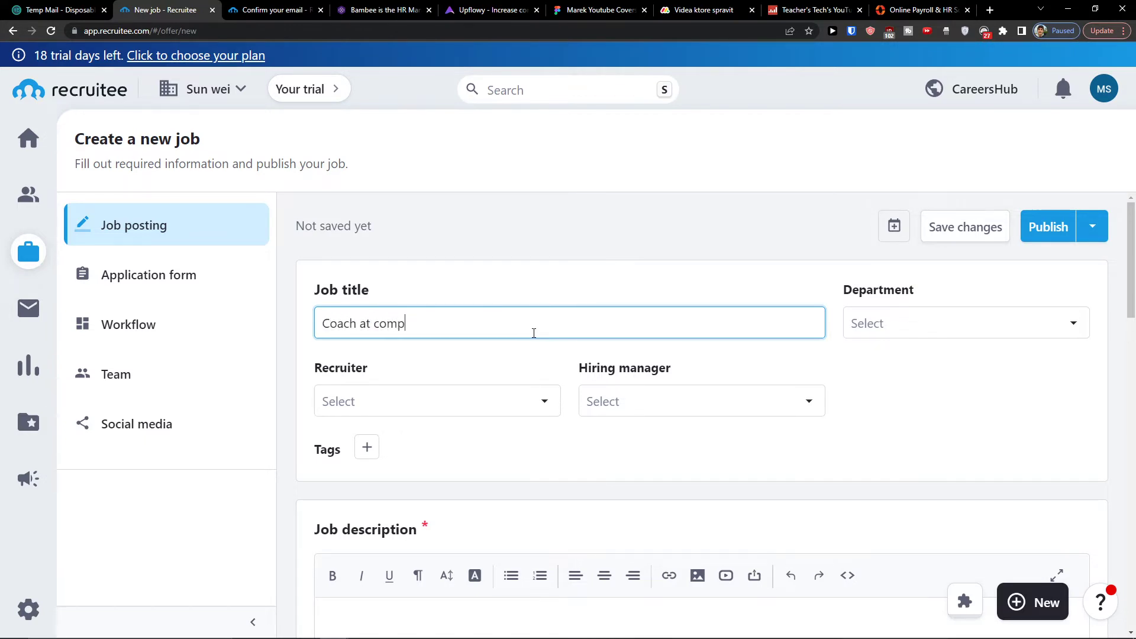
{"action": "left_click", "coordinate": [906, 326]}
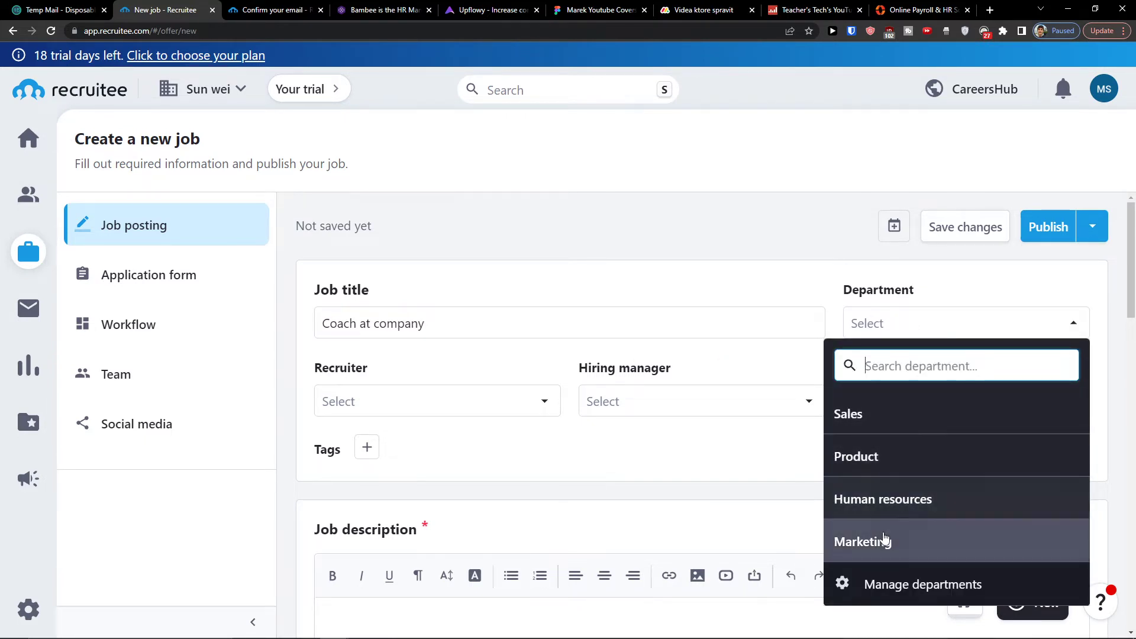
{"action": "left_click", "coordinate": [876, 509]}
{"action": "left_click", "coordinate": [441, 401]}
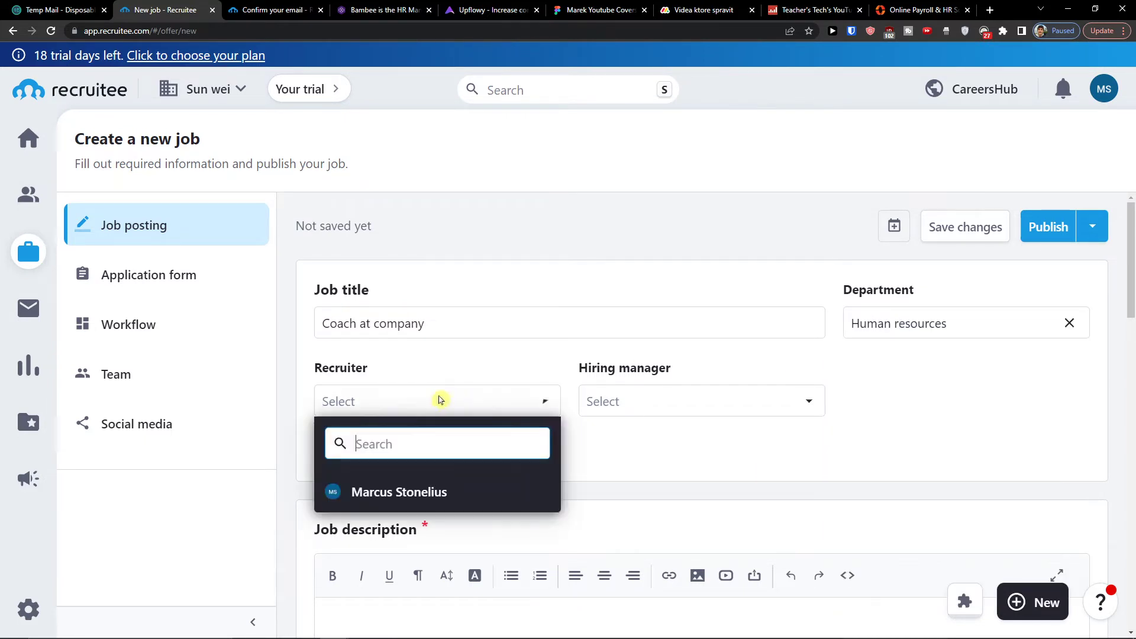
{"action": "left_click", "coordinate": [406, 489]}
{"action": "left_click", "coordinate": [740, 413]}
{"action": "left_click", "coordinate": [661, 489]}
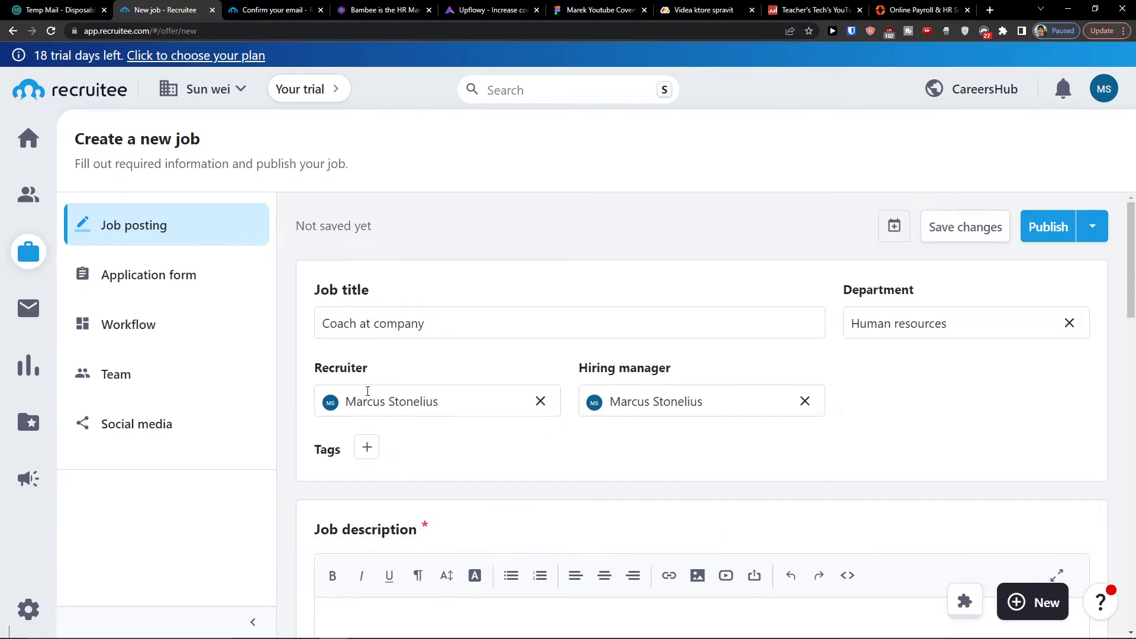
Fill the job description with '111111' and the job requirements with '1111'.
{"action": "scroll", "coordinate": [379, 398], "scroll_direction": "down", "scroll_amount": 3}
{"action": "left_click", "coordinate": [411, 395]}
{"action": "scroll", "coordinate": [510, 413], "scroll_direction": "up", "scroll_amount": 2}
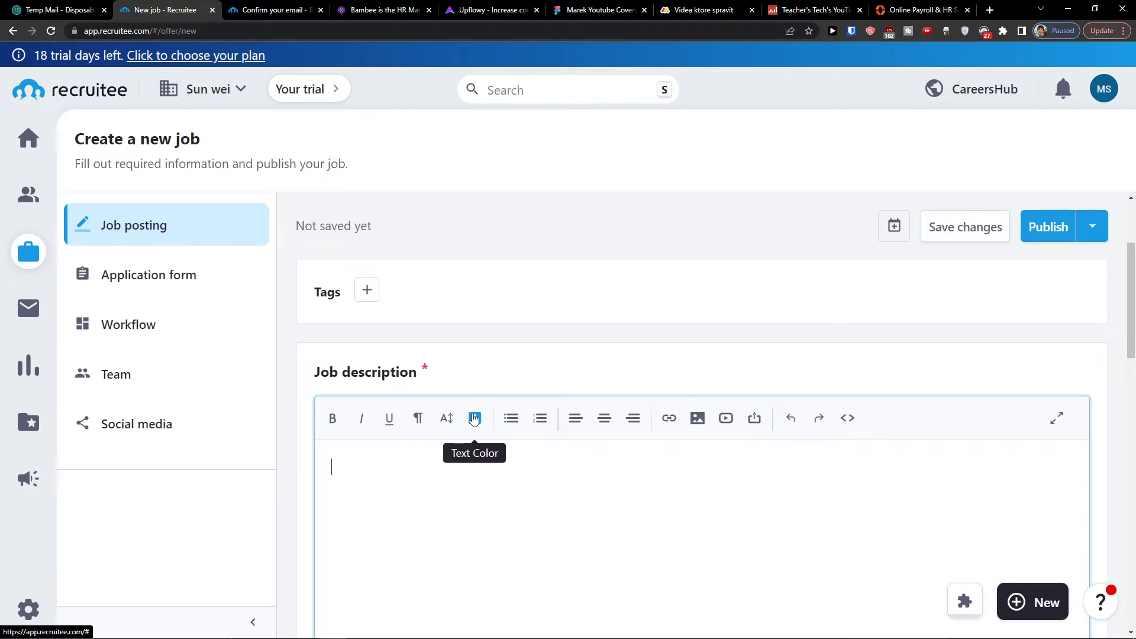
{"action": "scroll", "coordinate": [468, 417], "scroll_direction": "down", "scroll_amount": 2}
{"action": "scroll", "coordinate": [470, 421], "scroll_direction": "up", "scroll_amount": 1}
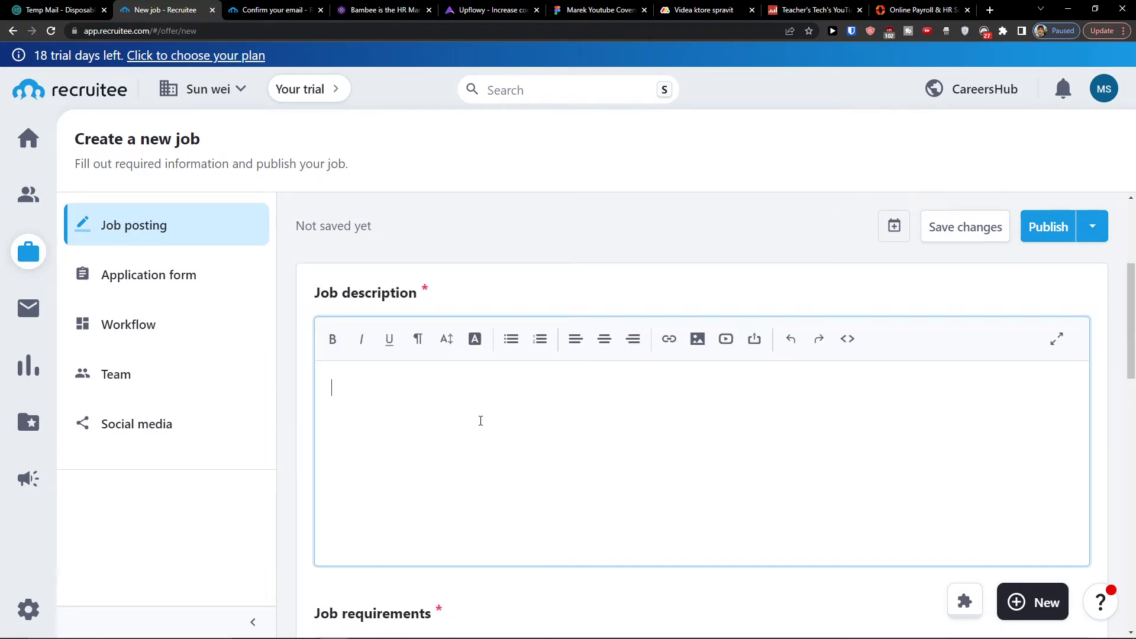
{"action": "scroll", "coordinate": [486, 422], "scroll_direction": "down", "scroll_amount": 4}
{"action": "left_click", "coordinate": [449, 480]}
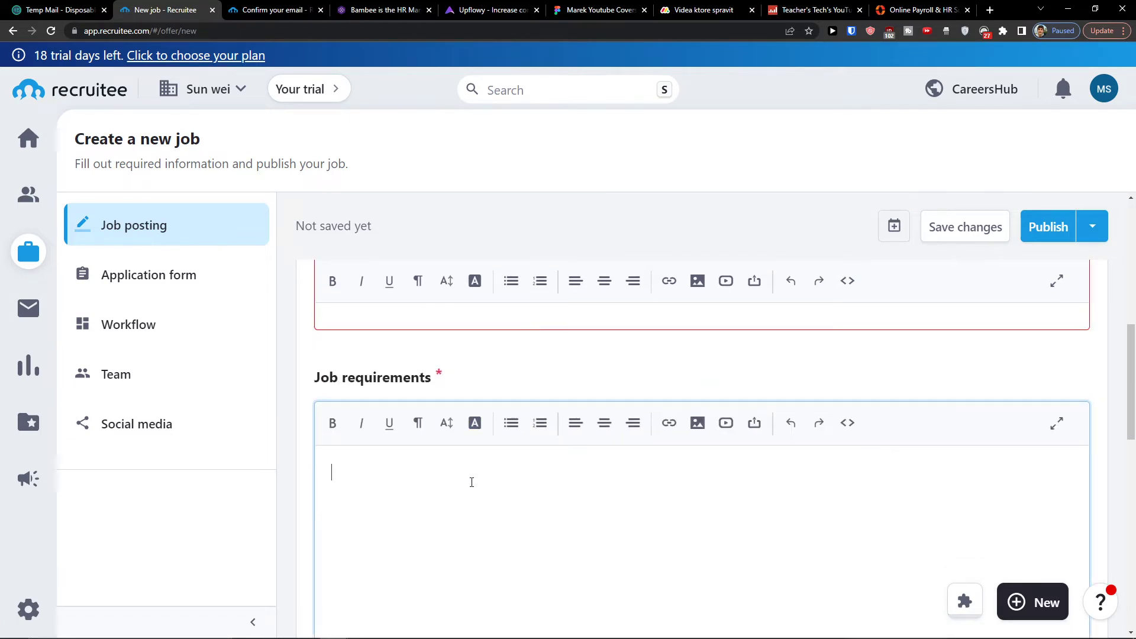
{"action": "scroll", "coordinate": [469, 479], "scroll_direction": "up", "scroll_amount": 3}
{"action": "left_click", "coordinate": [465, 421]}
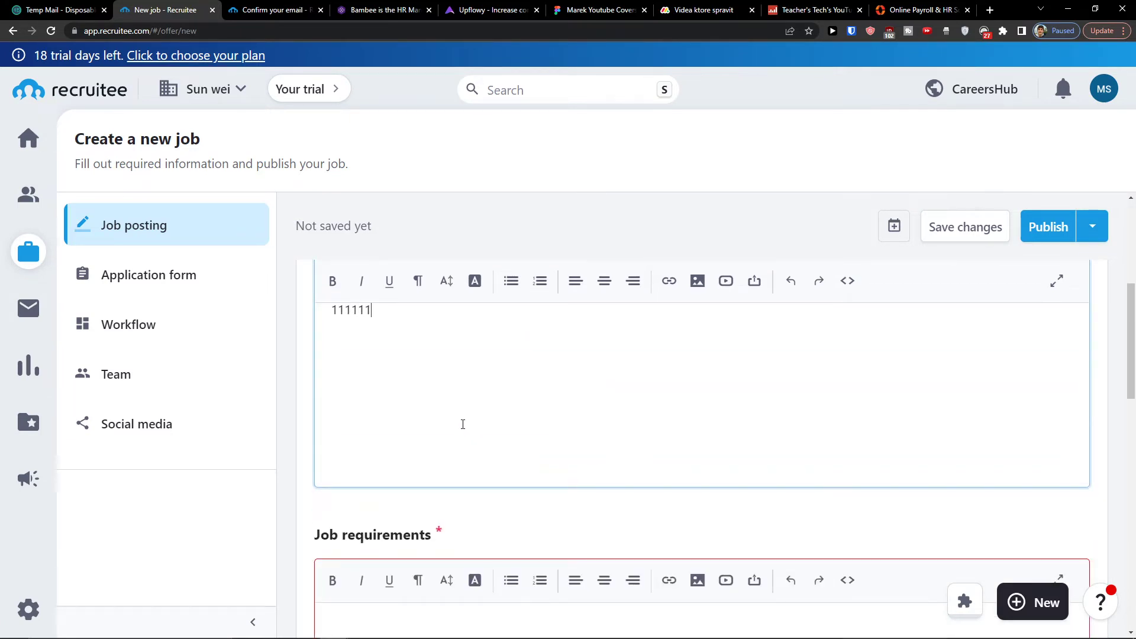
{"action": "scroll", "coordinate": [463, 424], "scroll_direction": "down", "scroll_amount": 4}
{"action": "left_click", "coordinate": [445, 438]}
{"action": "type", "text": "1111"}
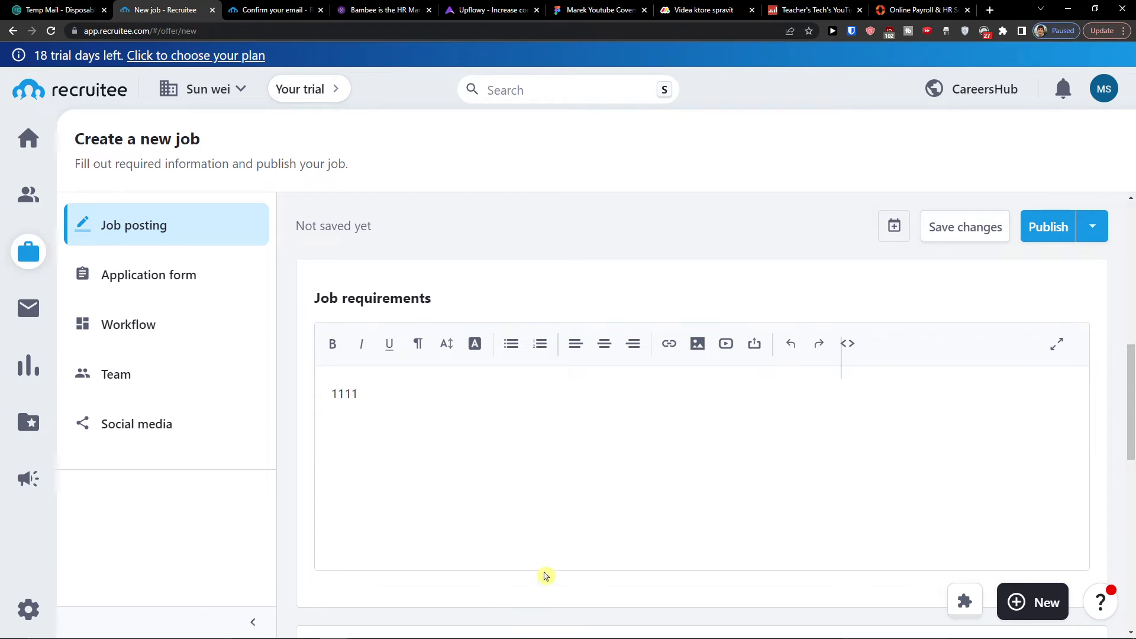
{"action": "scroll", "coordinate": [542, 576], "scroll_direction": "down", "scroll_amount": 5}
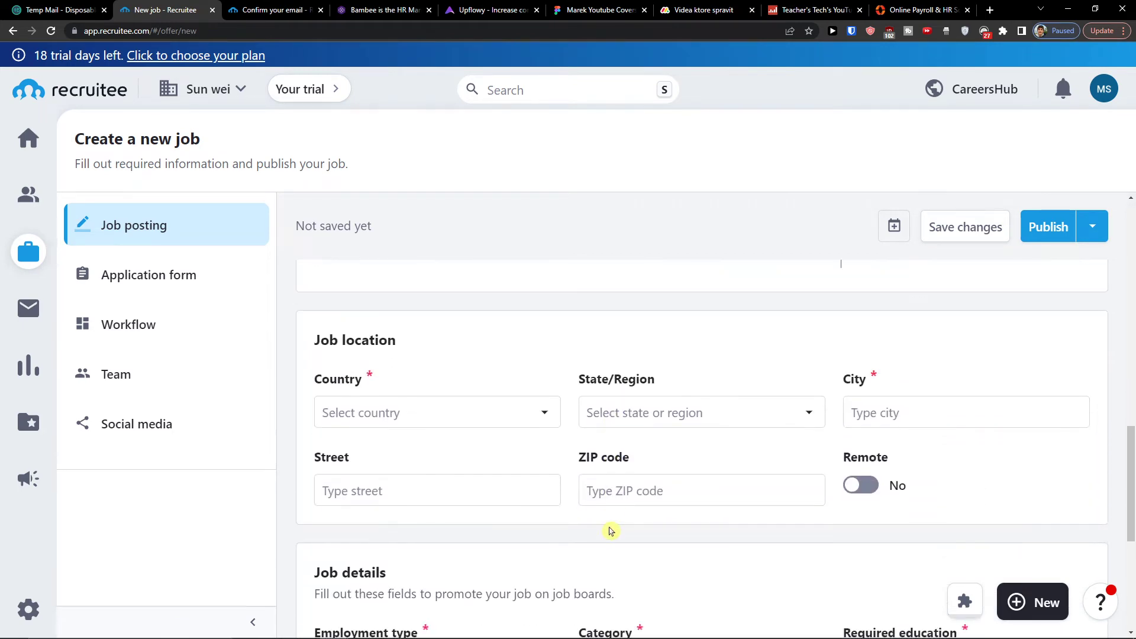
Set the job's country to Slovakia and its region to Nitriansky kraj.
{"action": "left_click", "coordinate": [424, 413]}
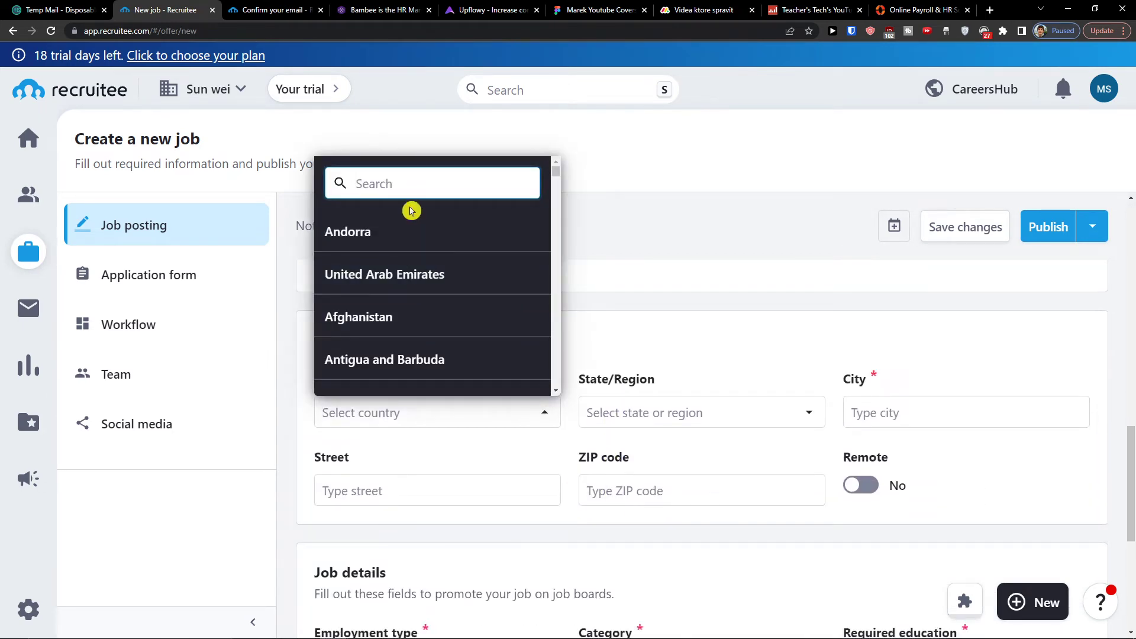
{"action": "type", "text": "slo"}
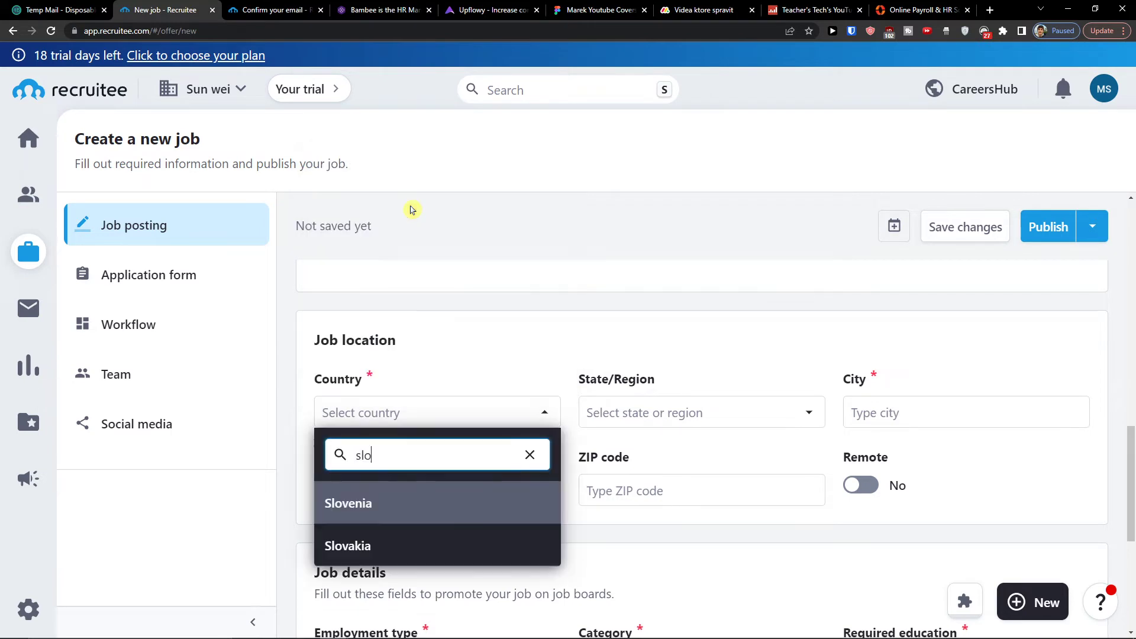
{"action": "key", "text": "Down"}
{"action": "key", "text": "Return"}
{"action": "left_click", "coordinate": [733, 414]}
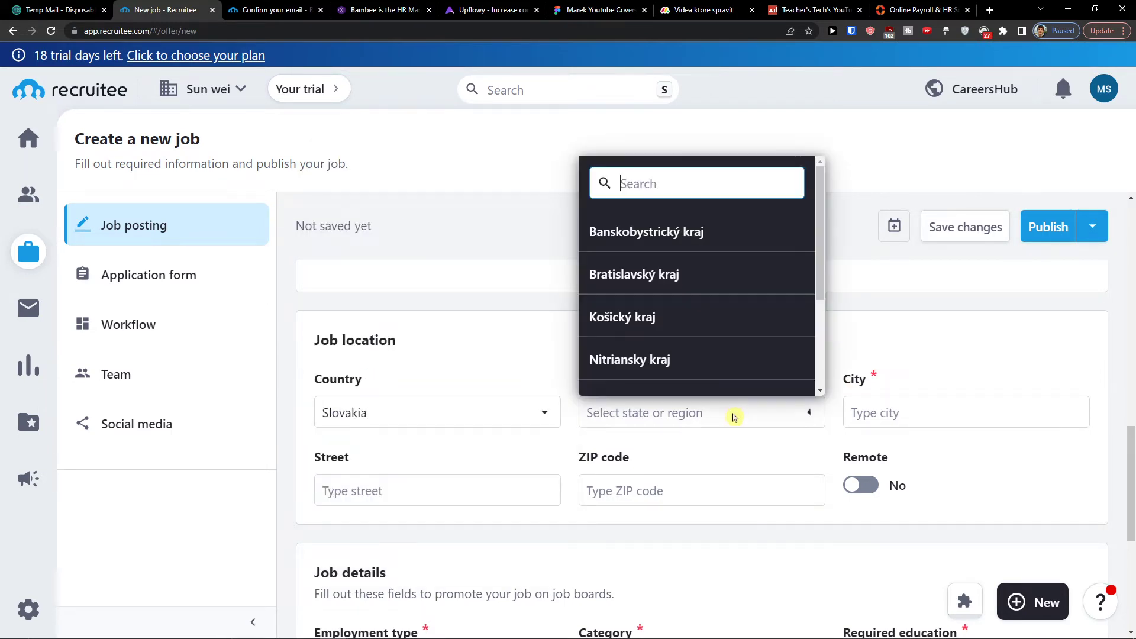
{"action": "left_click", "coordinate": [675, 345]}
Enter Bratislava as the city and switch Remote to Yes.
{"action": "left_click", "coordinate": [866, 418]}
{"action": "type", "text": "Bratislava"}
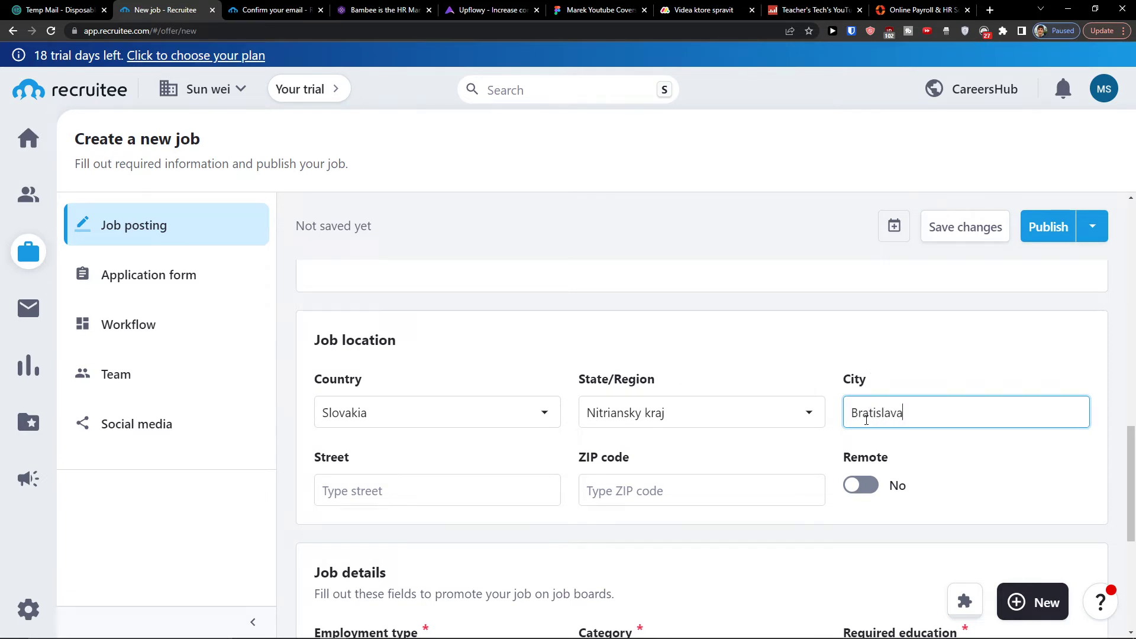
{"action": "left_click", "coordinate": [633, 505]}
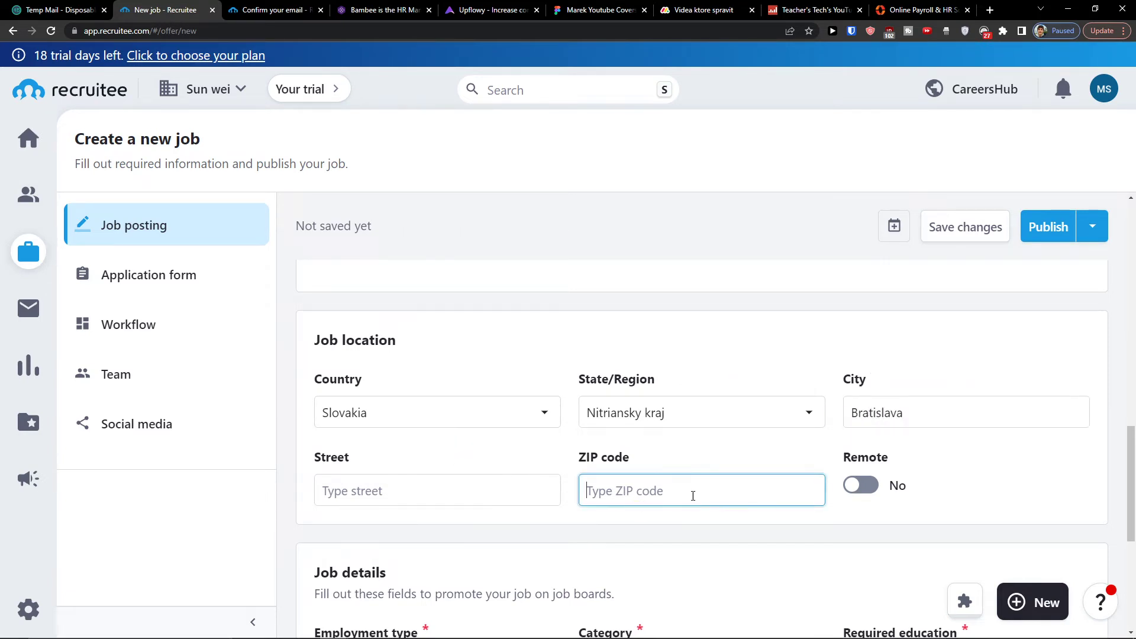
{"action": "left_click", "coordinate": [892, 487]}
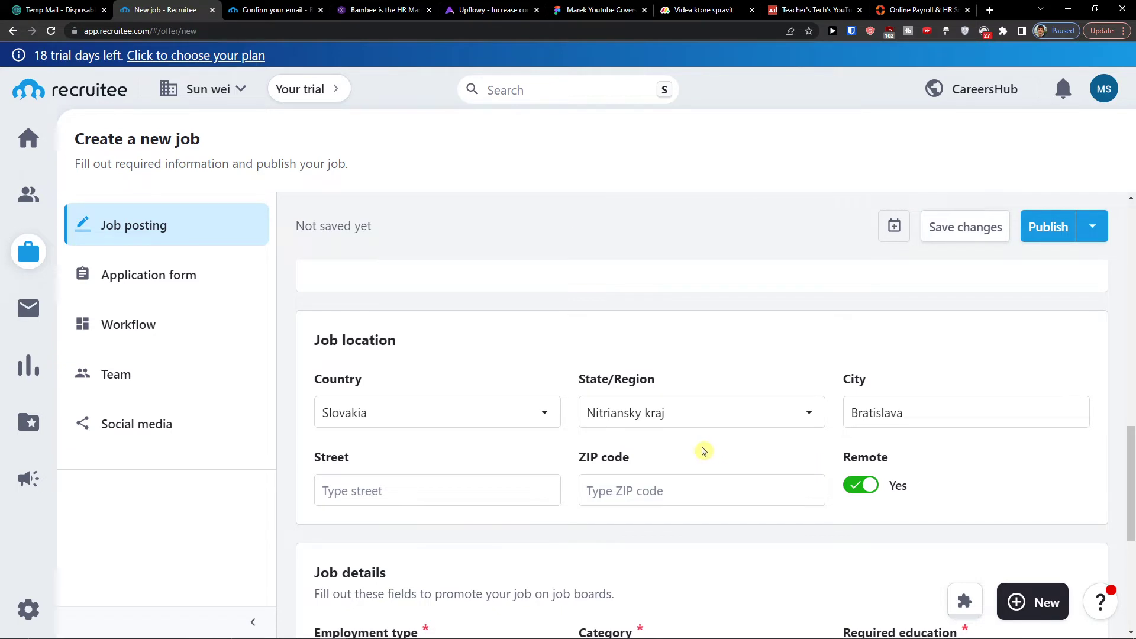
{"action": "scroll", "coordinate": [702, 451], "scroll_direction": "up", "scroll_amount": 2}
{"action": "scroll", "coordinate": [783, 459], "scroll_direction": "down", "scroll_amount": 2}
{"action": "scroll", "coordinate": [791, 451], "scroll_direction": "down", "scroll_amount": 3}
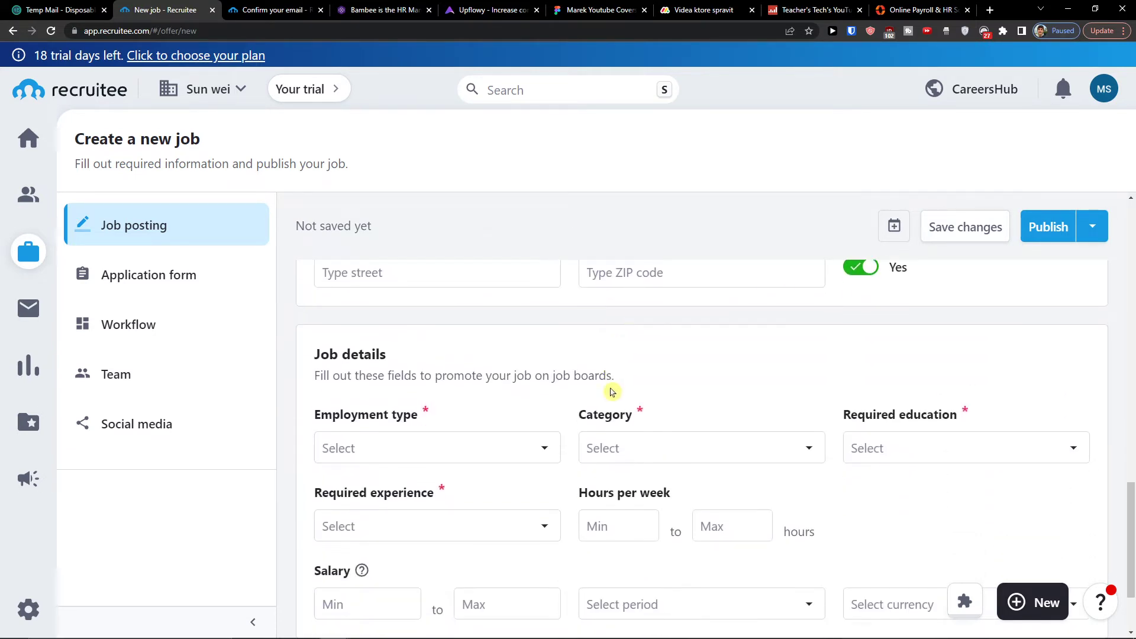
Set the employment type to Full-time.
{"action": "left_click", "coordinate": [464, 429]}
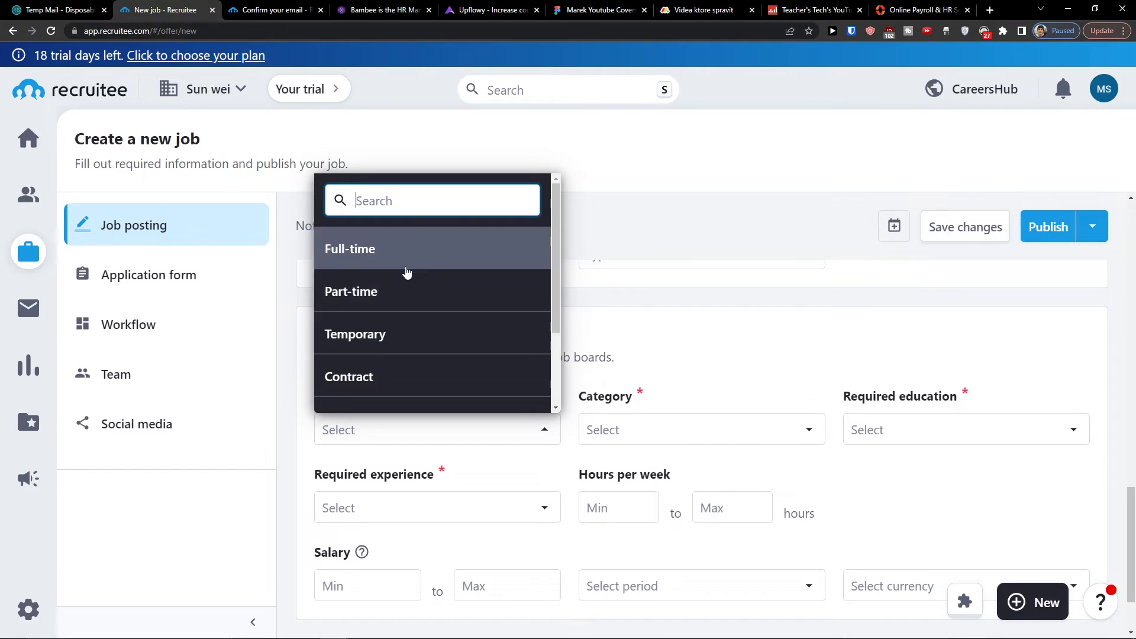
{"action": "scroll", "coordinate": [407, 272], "scroll_direction": "down", "scroll_amount": 1}
{"action": "scroll", "coordinate": [412, 276], "scroll_direction": "up", "scroll_amount": 1}
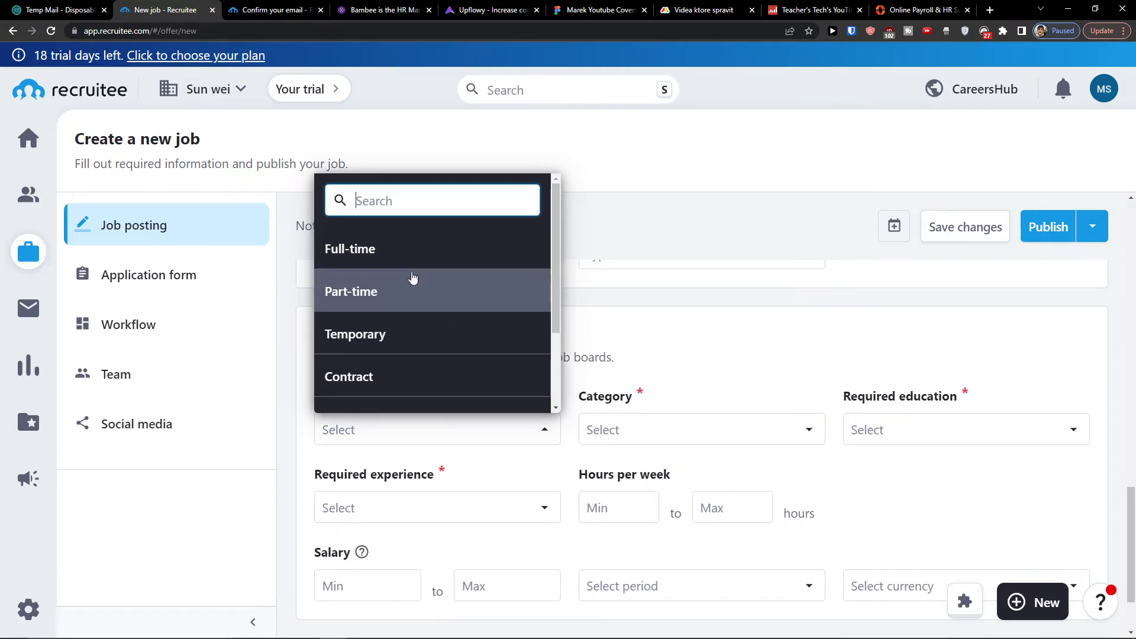
{"action": "scroll", "coordinate": [412, 277], "scroll_direction": "down", "scroll_amount": 2}
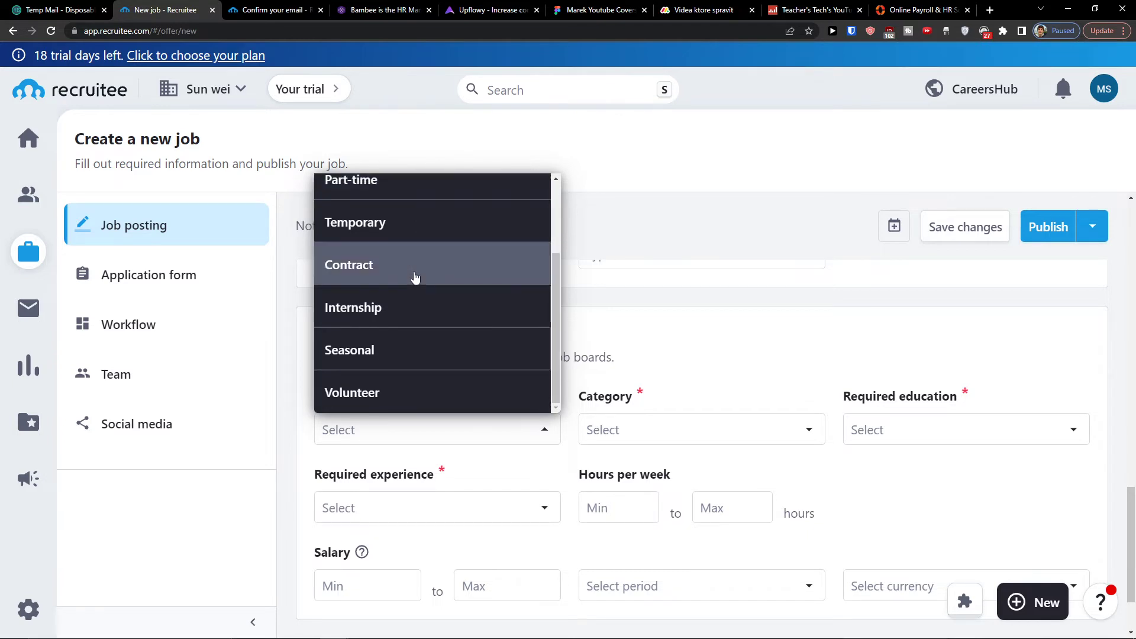
{"action": "scroll", "coordinate": [443, 308], "scroll_direction": "up", "scroll_amount": 2}
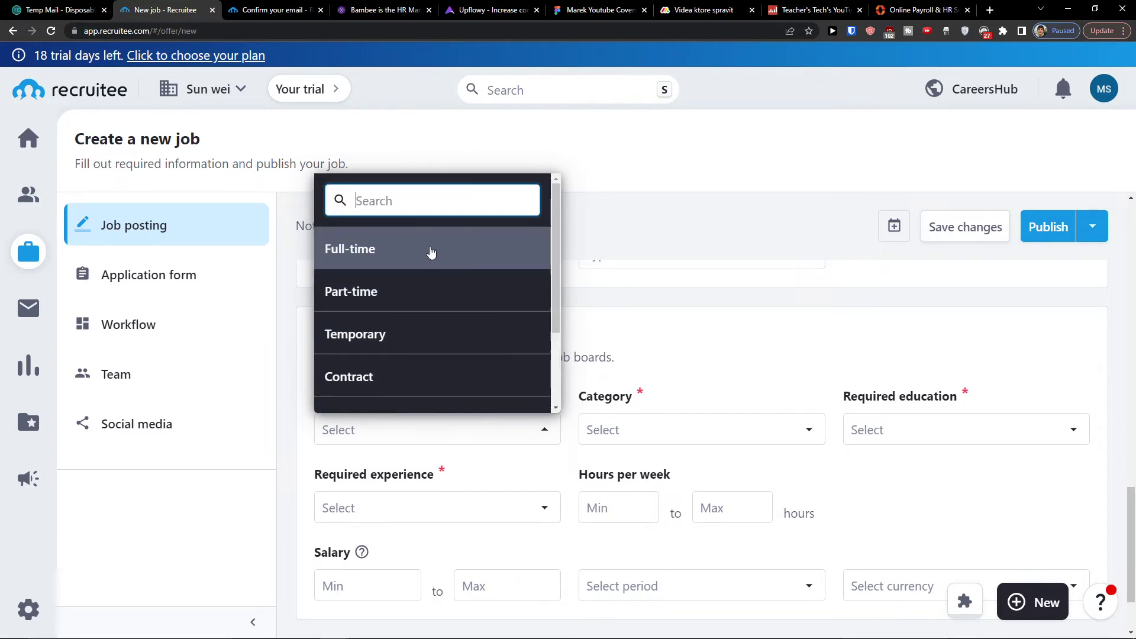
{"action": "left_click", "coordinate": [431, 252]}
Set the job category to Marketing and PR.
{"action": "left_click", "coordinate": [639, 427]}
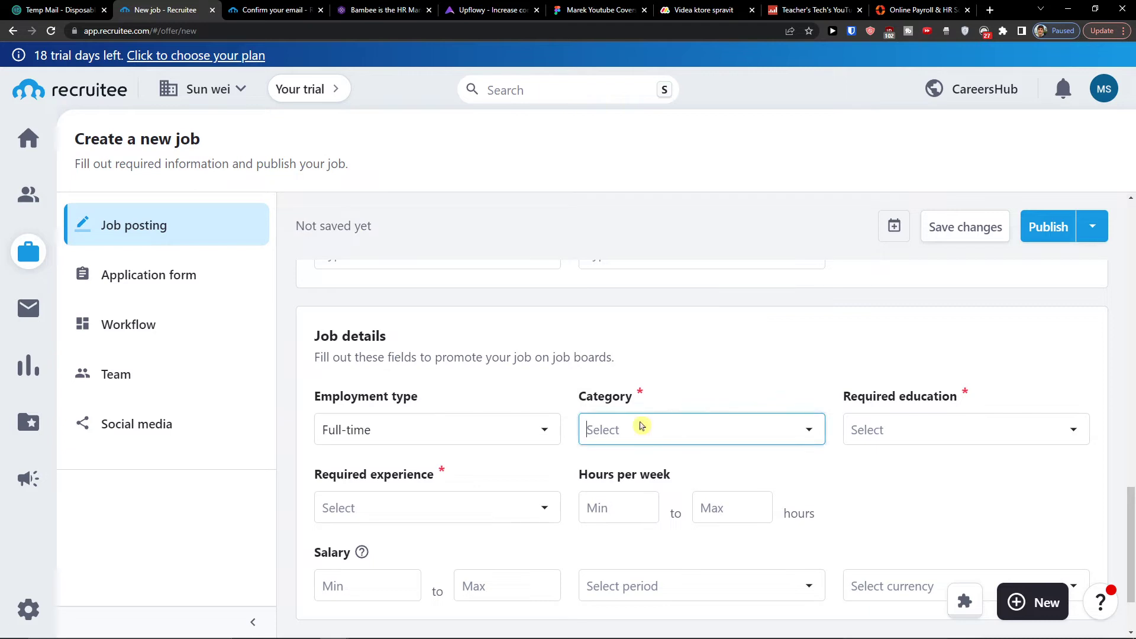
{"action": "scroll", "coordinate": [636, 273], "scroll_direction": "down", "scroll_amount": 3}
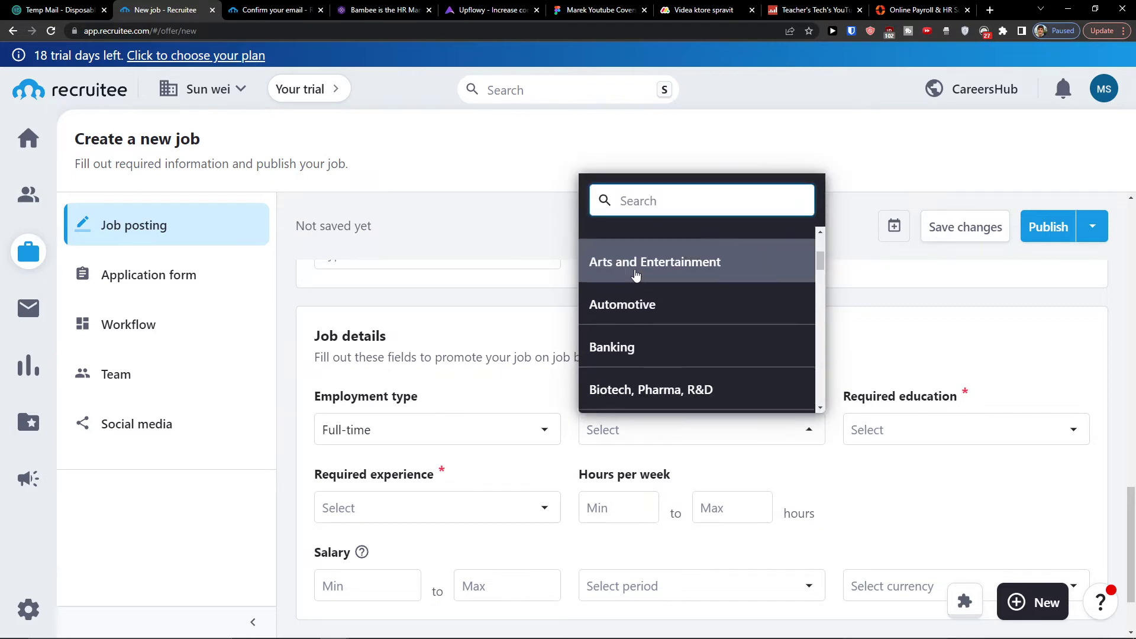
{"action": "type", "text": "hr"}
{"action": "key", "text": "BackSpace"}
{"action": "key", "text": "BackSpace"}
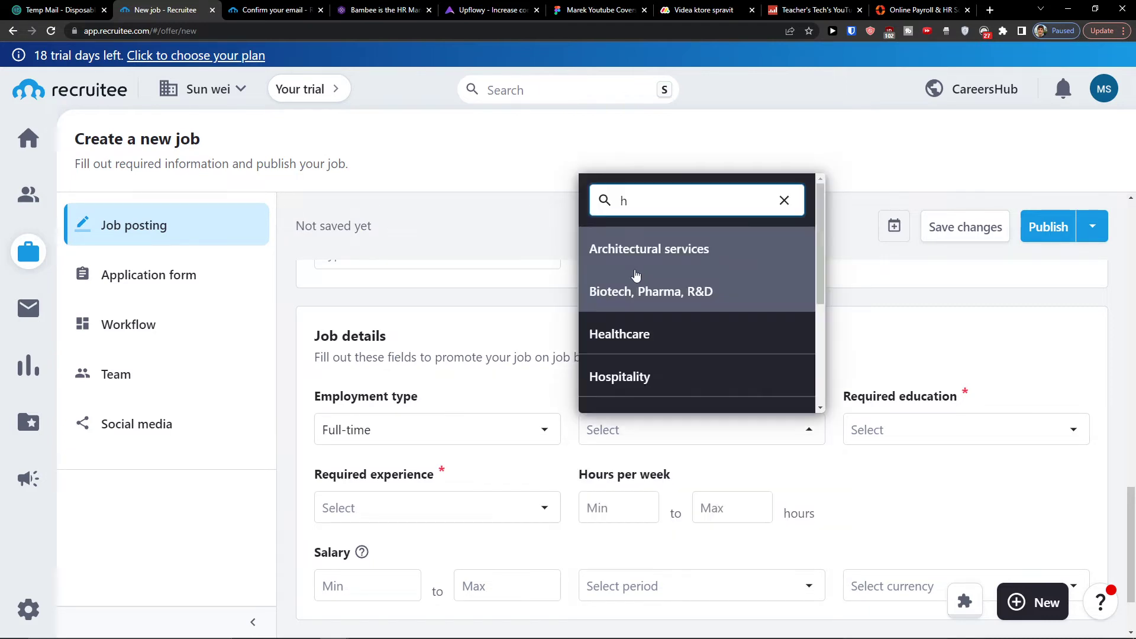
{"action": "type", "text": "mar"}
{"action": "key", "text": "BackSpace"}
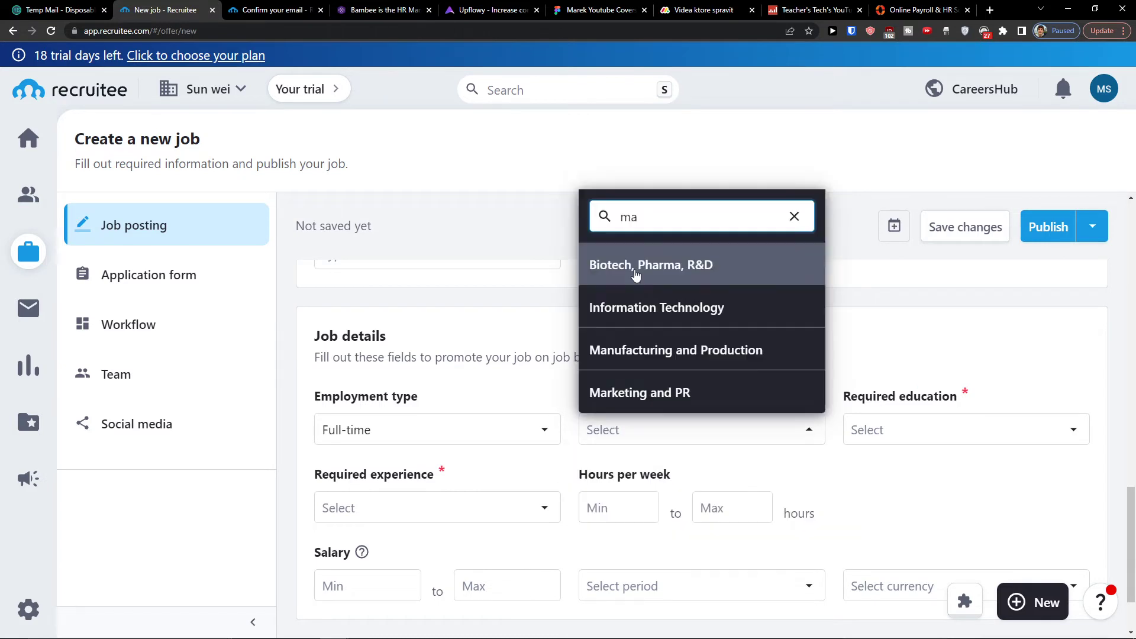
{"action": "type", "text": "r"}
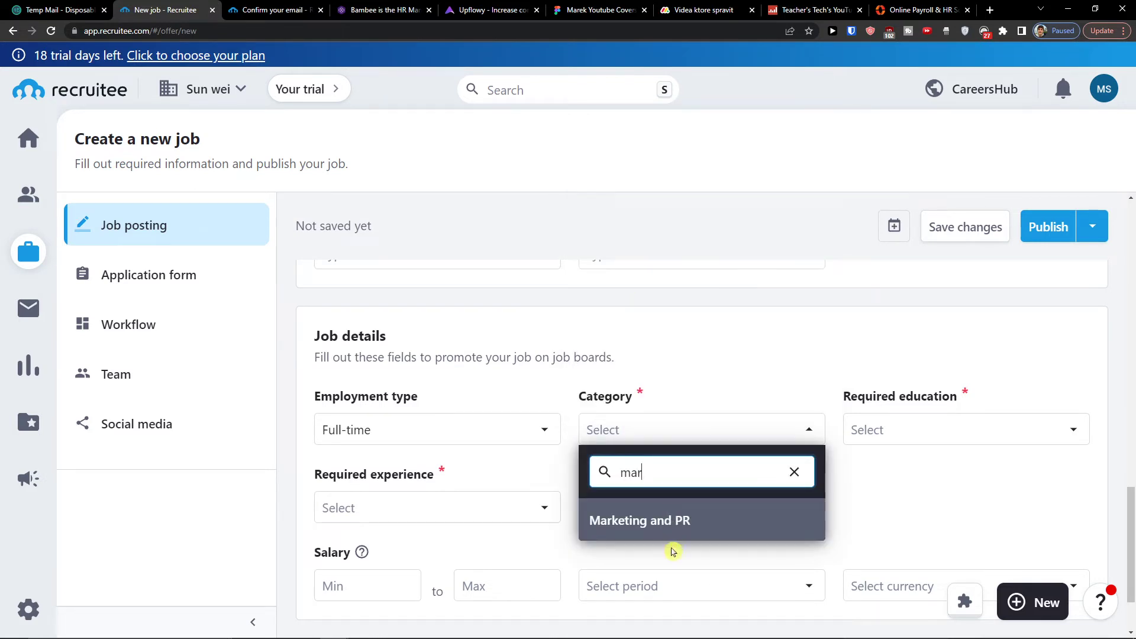
{"action": "left_click", "coordinate": [669, 535]}
Require High school coursework and Student (High school) experience, with 10–50 weekly hours.
{"action": "left_click", "coordinate": [882, 438]}
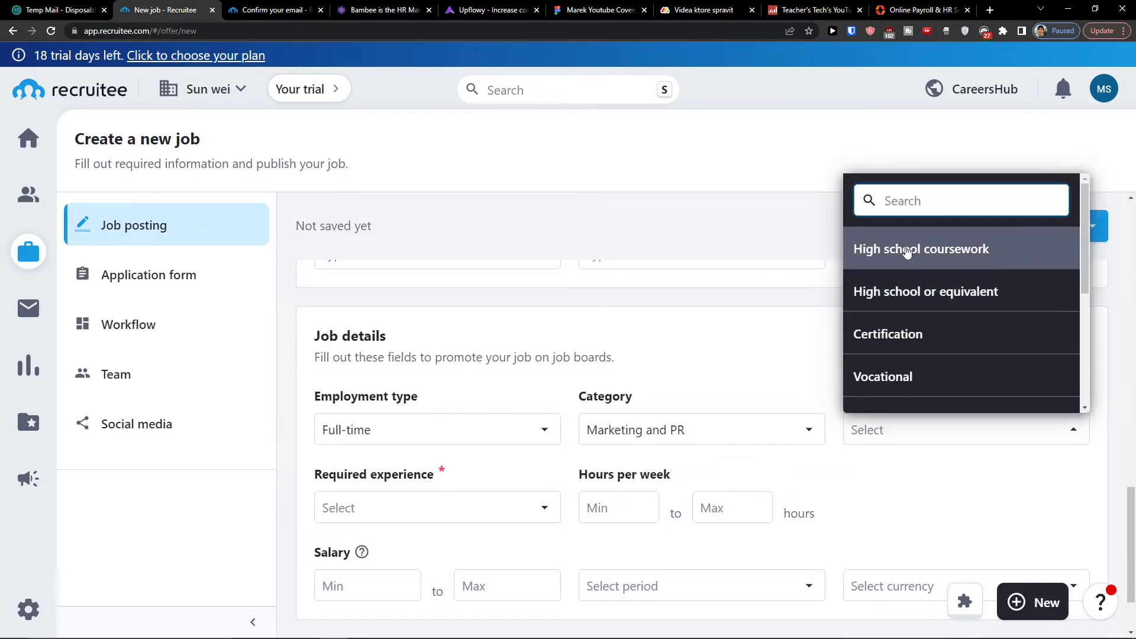
{"action": "left_click", "coordinate": [905, 251]}
{"action": "scroll", "coordinate": [461, 449], "scroll_direction": "down", "scroll_amount": 1}
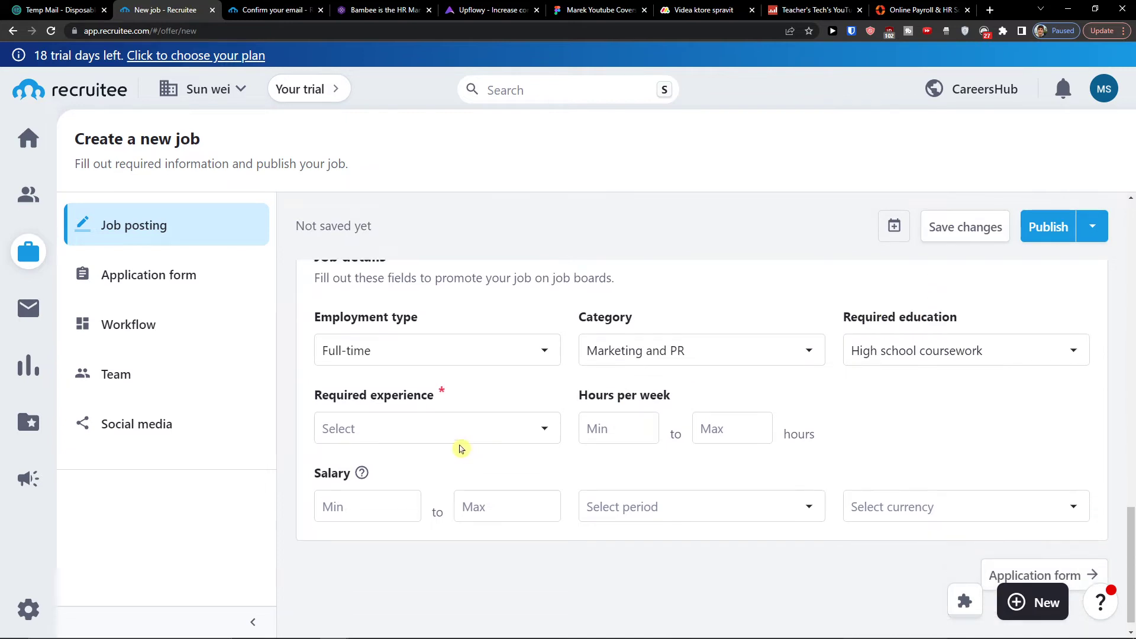
{"action": "left_click", "coordinate": [461, 441]}
{"action": "left_click", "coordinate": [357, 250]}
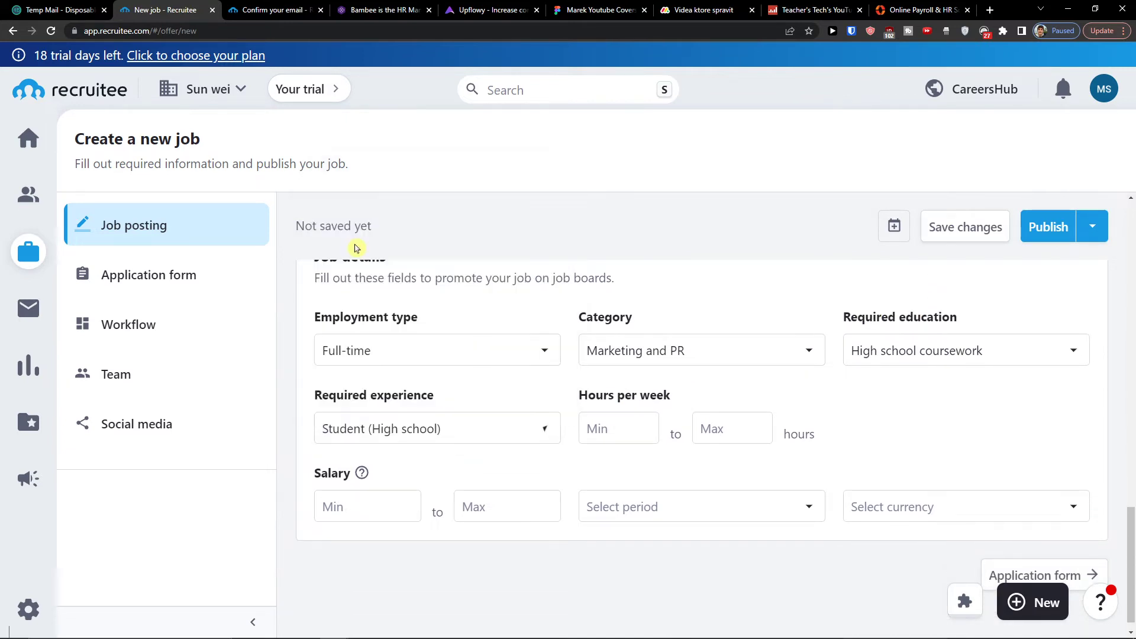
{"action": "left_click", "coordinate": [603, 439]}
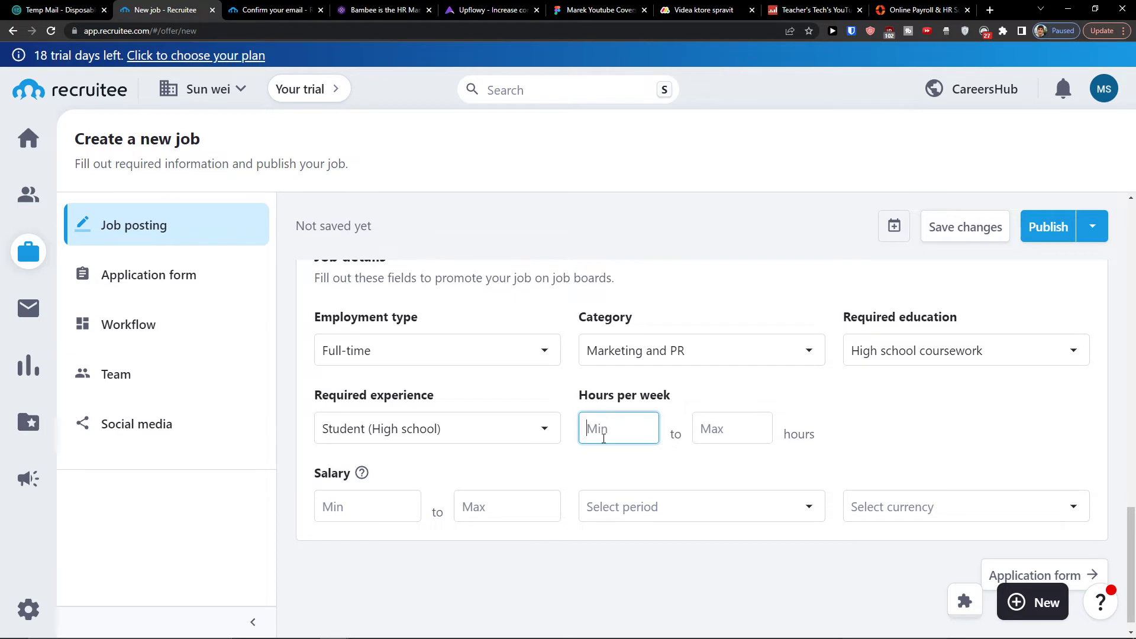
{"action": "left_click", "coordinate": [743, 432]}
{"action": "type", "text": "50"}
{"action": "left_click", "coordinate": [727, 480]}
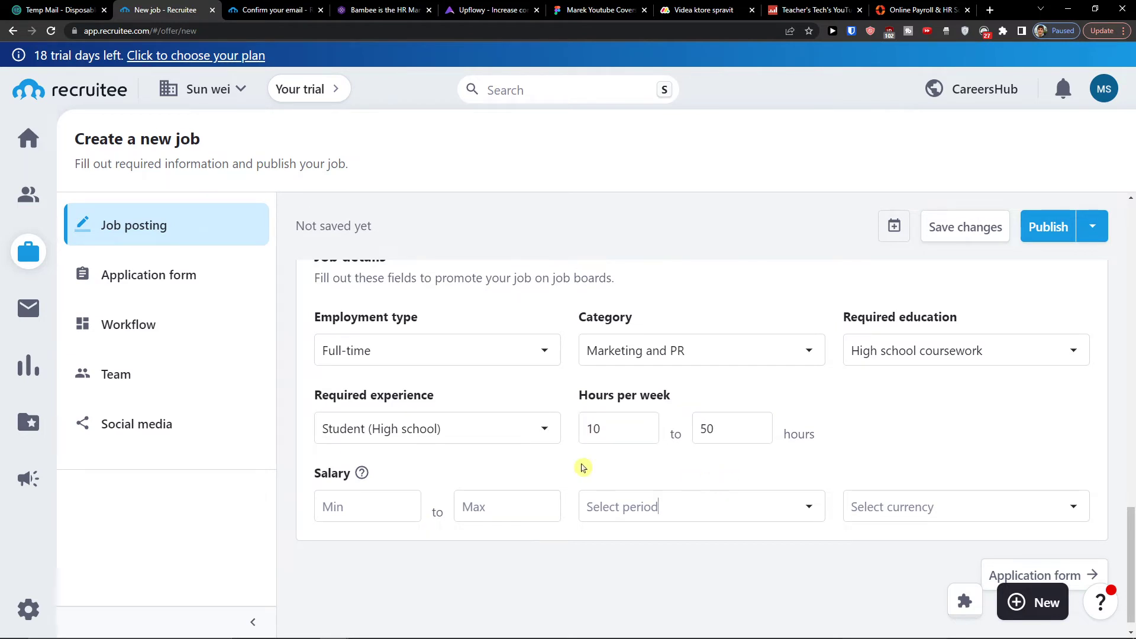
Set the salary to 10,000–50,000 Yearly in Euro and save the job draft.
{"action": "left_click", "coordinate": [375, 498]}
{"action": "type", "text": "10,"}
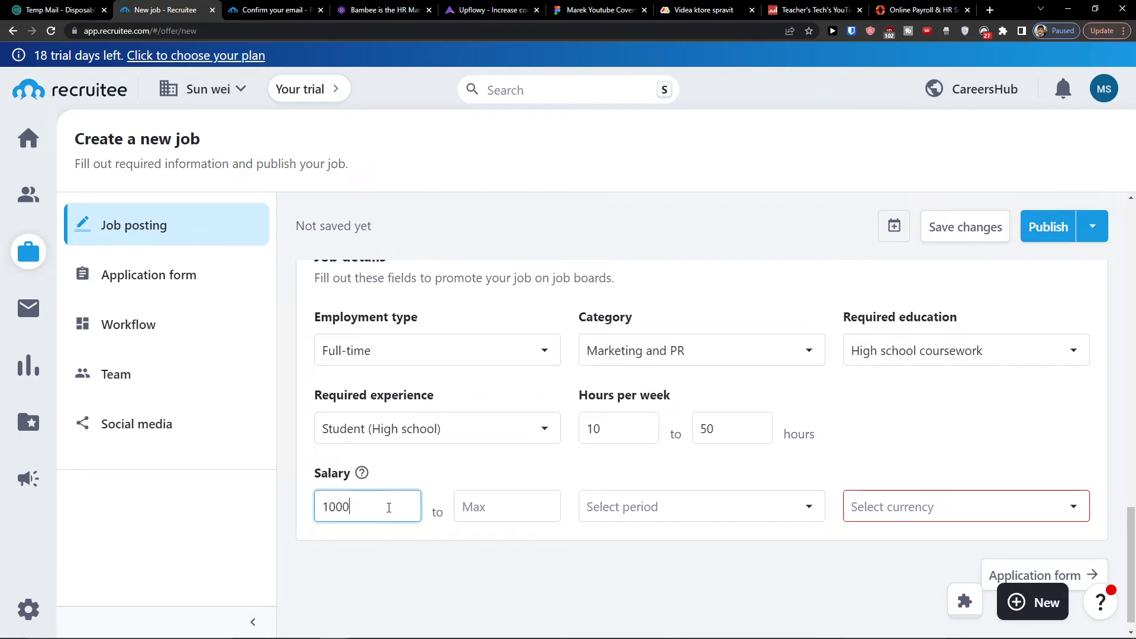
{"action": "type", "text": "000"}
{"action": "left_click", "coordinate": [492, 513]}
{"action": "type", "text": "50,00"}
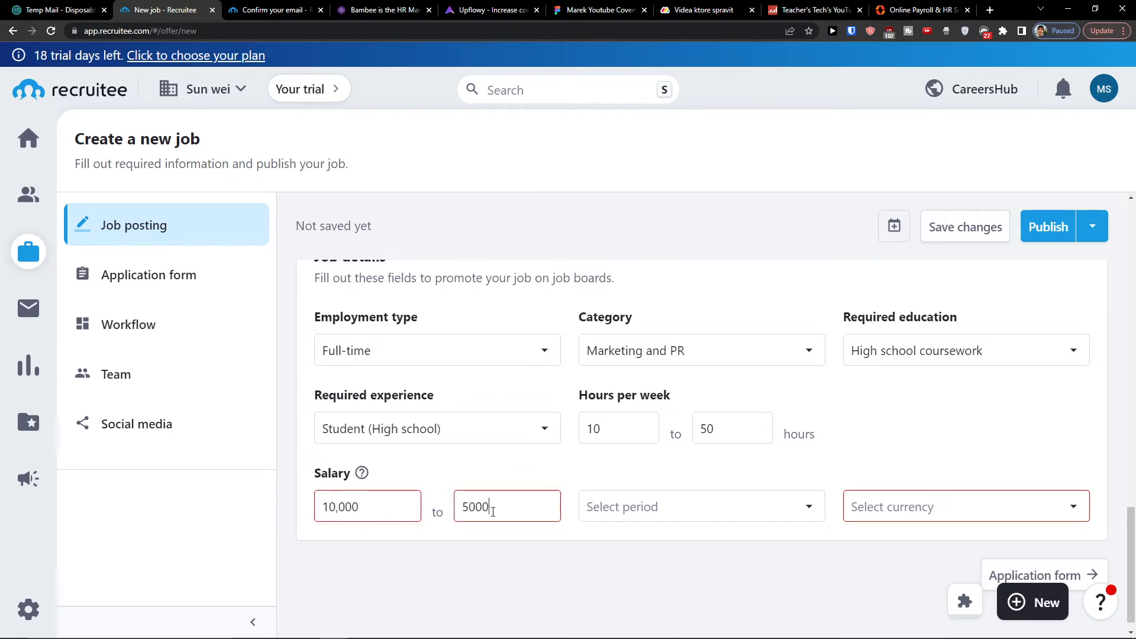
{"action": "type", "text": "0"}
{"action": "left_click", "coordinate": [612, 503]}
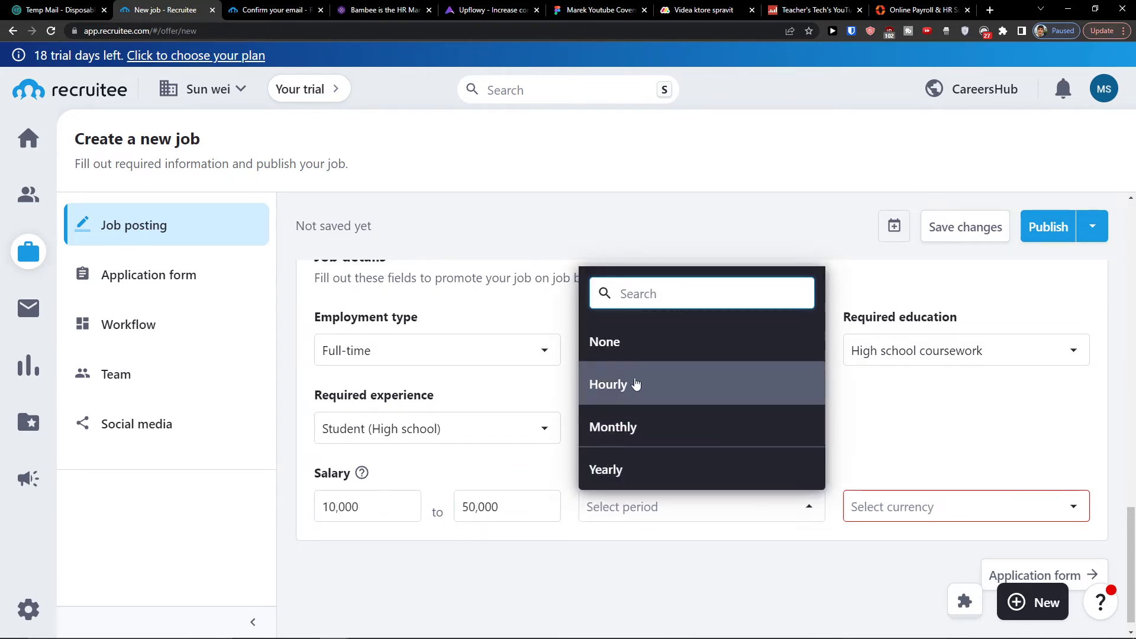
{"action": "left_click", "coordinate": [609, 469]}
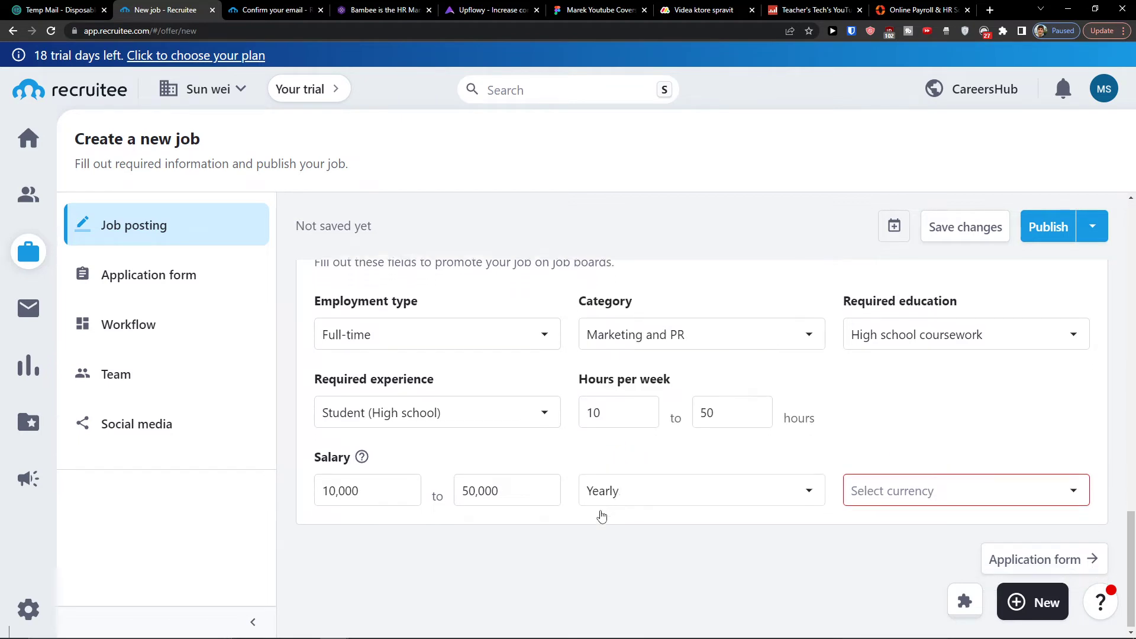
{"action": "left_click", "coordinate": [985, 492]}
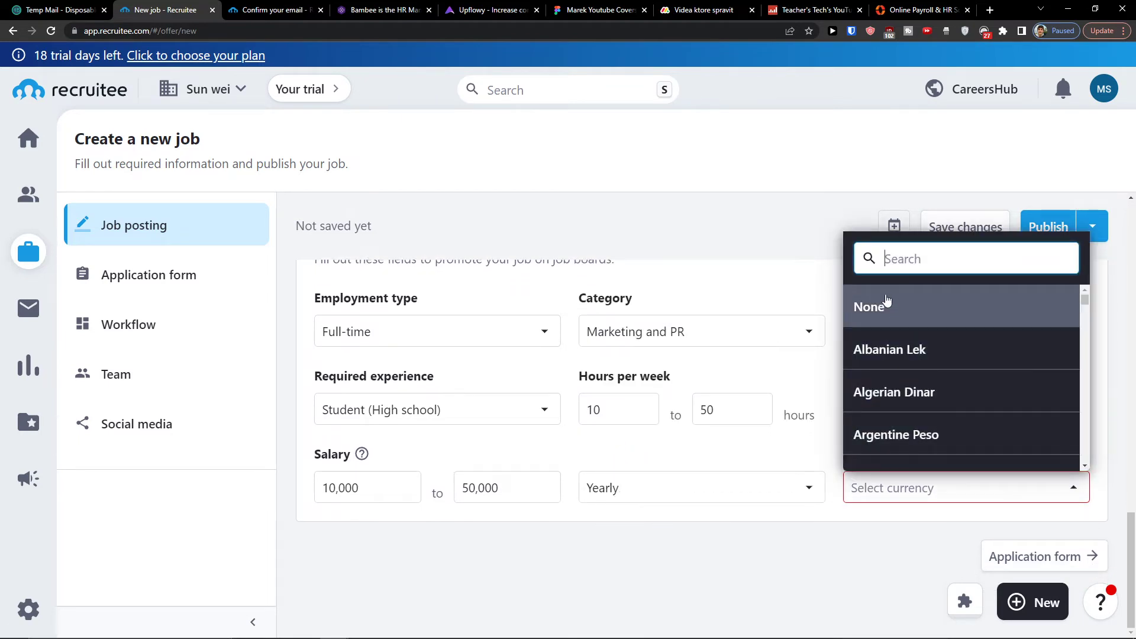
{"action": "type", "text": "eu"}
{"action": "key", "text": "Return"}
{"action": "scroll", "coordinate": [680, 405], "scroll_direction": "up", "scroll_amount": 5}
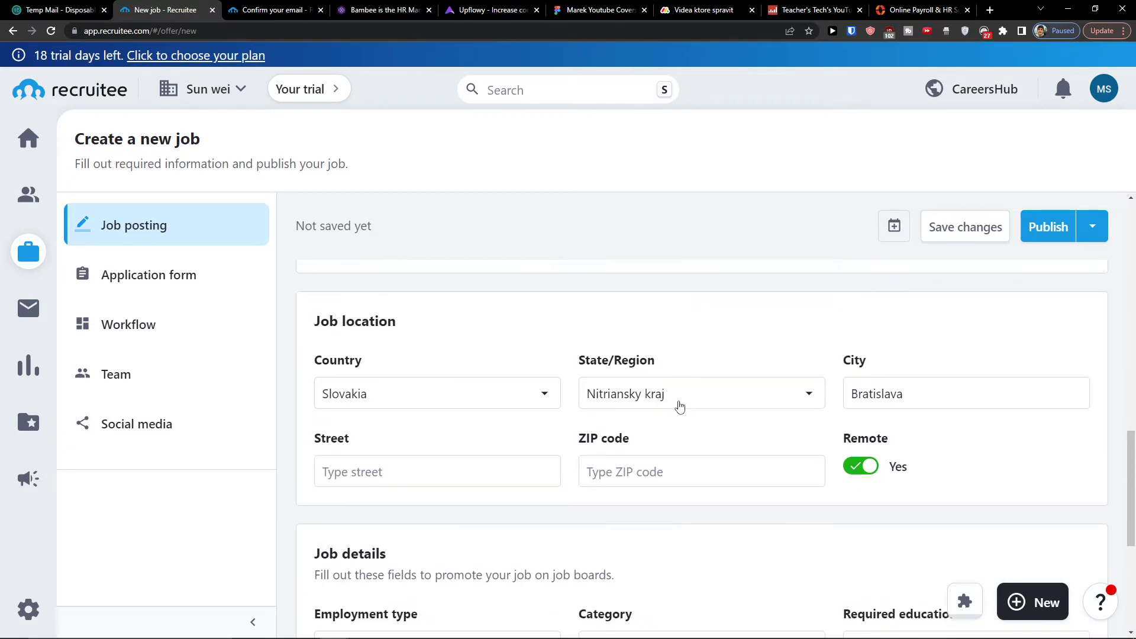
{"action": "scroll", "coordinate": [679, 405], "scroll_direction": "down", "scroll_amount": 5}
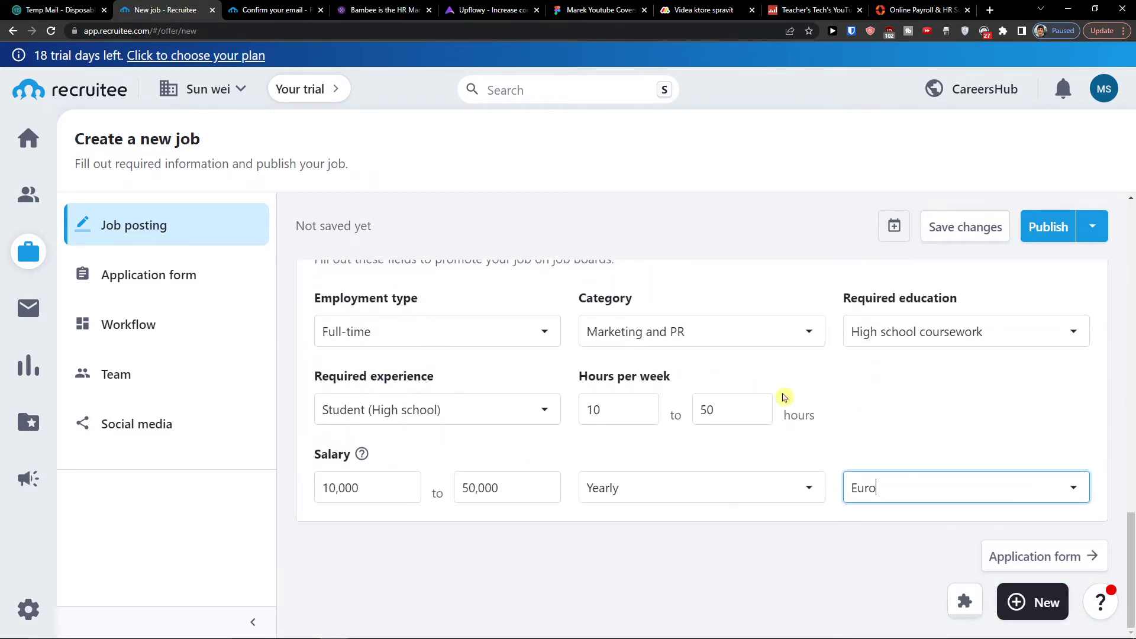
{"action": "left_click", "coordinate": [1029, 569]}
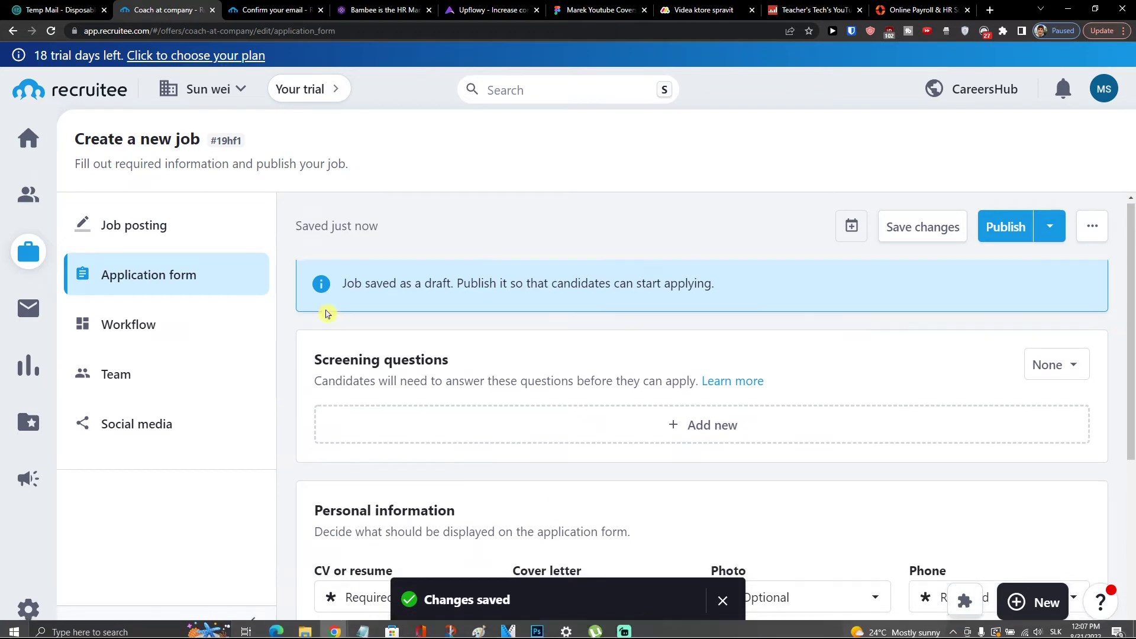
Add a new single-choice screening question to the application form.
{"action": "scroll", "coordinate": [326, 313], "scroll_direction": "down", "scroll_amount": 1}
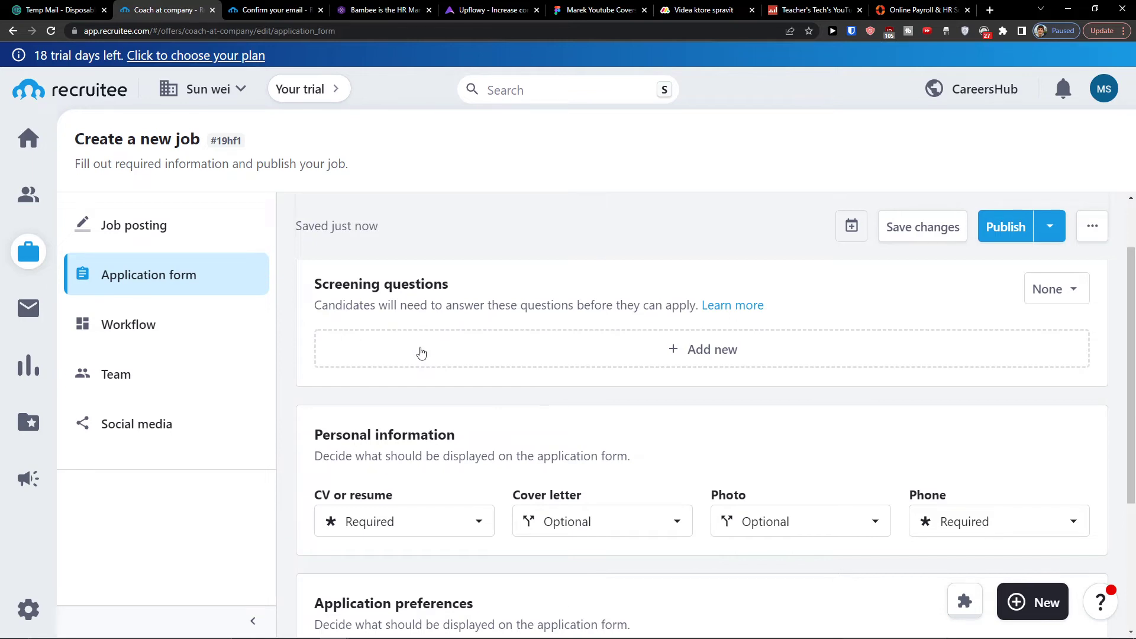
{"action": "left_click", "coordinate": [422, 353]}
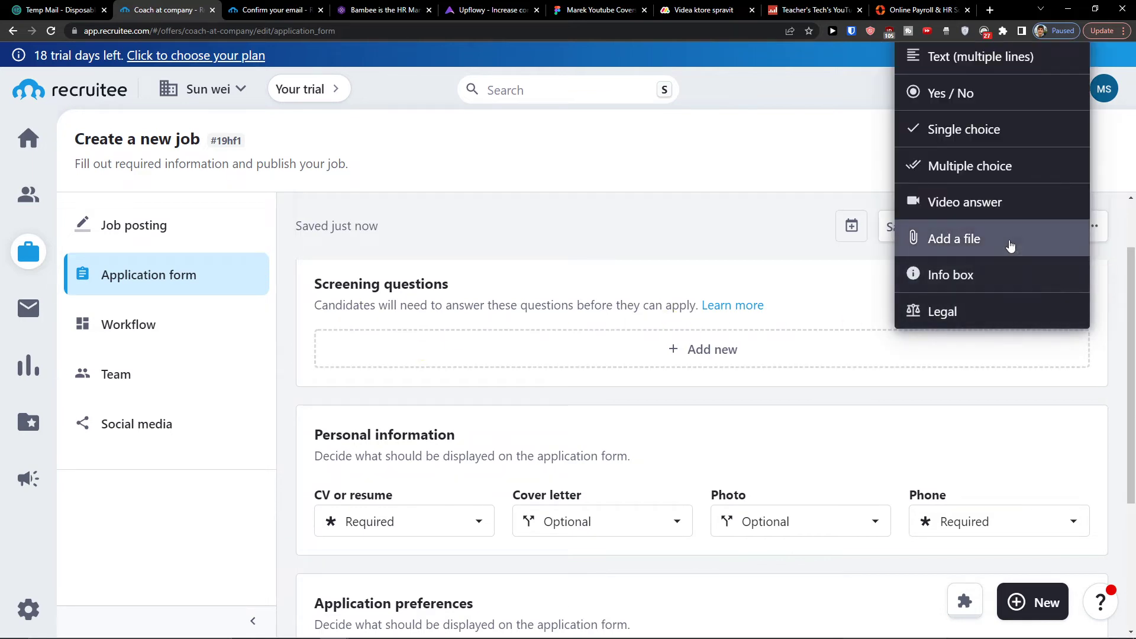
{"action": "left_click", "coordinate": [932, 129]}
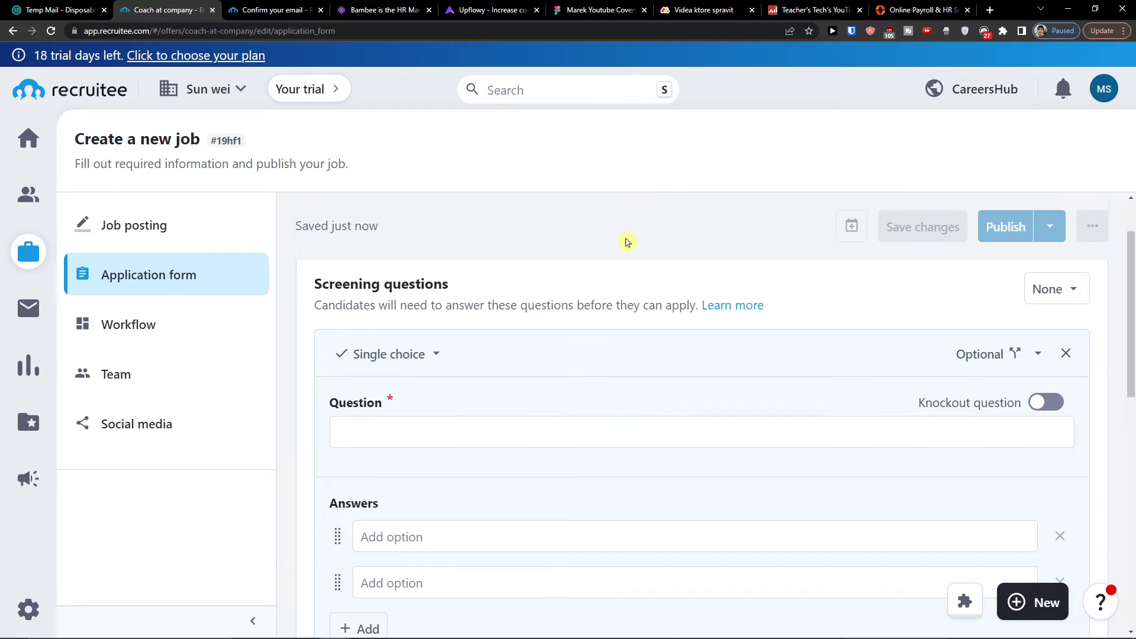
{"action": "scroll", "coordinate": [508, 309], "scroll_direction": "down", "scroll_amount": 3}
{"action": "scroll", "coordinate": [441, 332], "scroll_direction": "up", "scroll_amount": 1}
Word the question 'Do you have a dog?' with answers yes and no, and save it.
{"action": "left_click", "coordinate": [413, 346]}
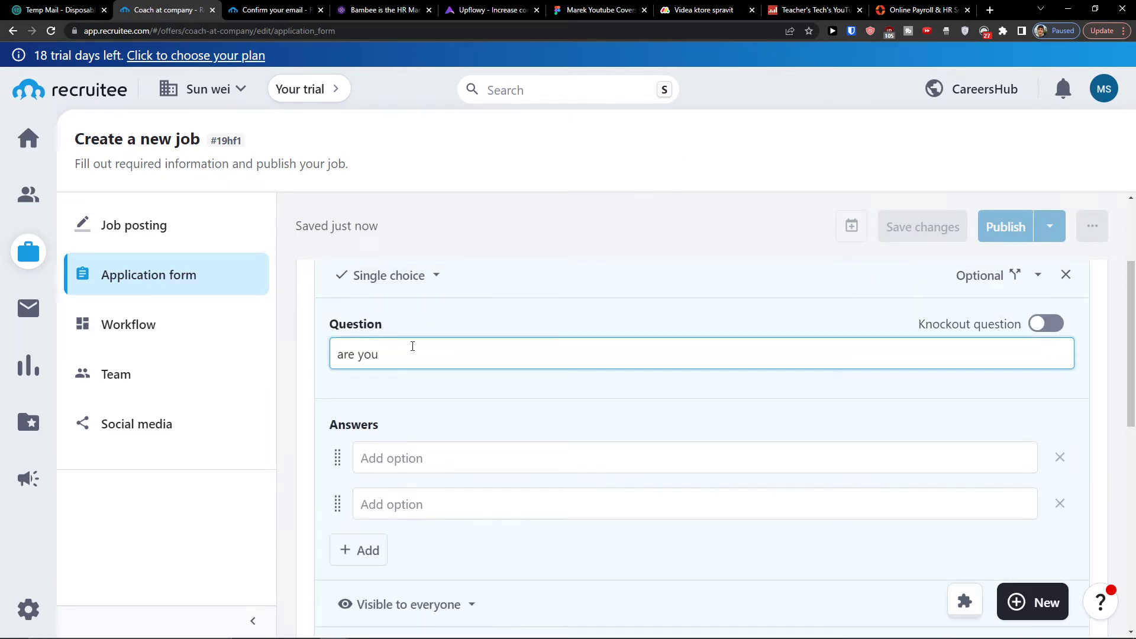
{"action": "type", "text": "are"}
{"action": "key", "text": "BackSpace"}
{"action": "key", "text": "BackSpace"}
{"action": "key", "text": "BackSpace"}
{"action": "type", "text": "Do y"}
{"action": "left_click", "coordinate": [396, 459]}
{"action": "type", "text": "yes"}
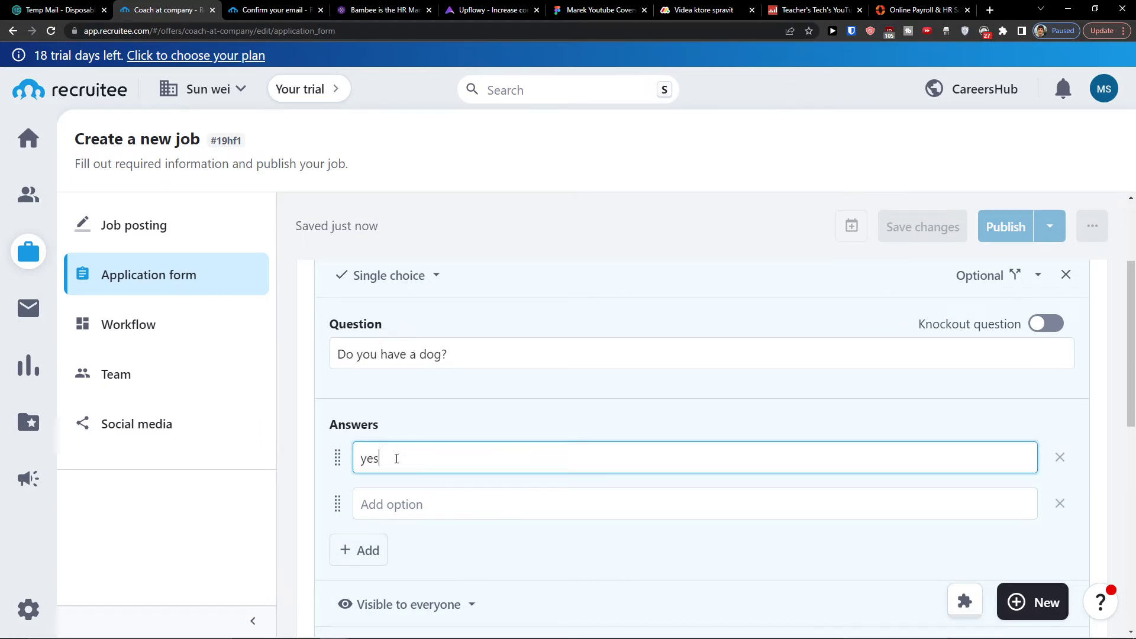
{"action": "key", "text": "Tab"}
{"action": "type", "text": "no"}
{"action": "scroll", "coordinate": [414, 468], "scroll_direction": "down", "scroll_amount": 3}
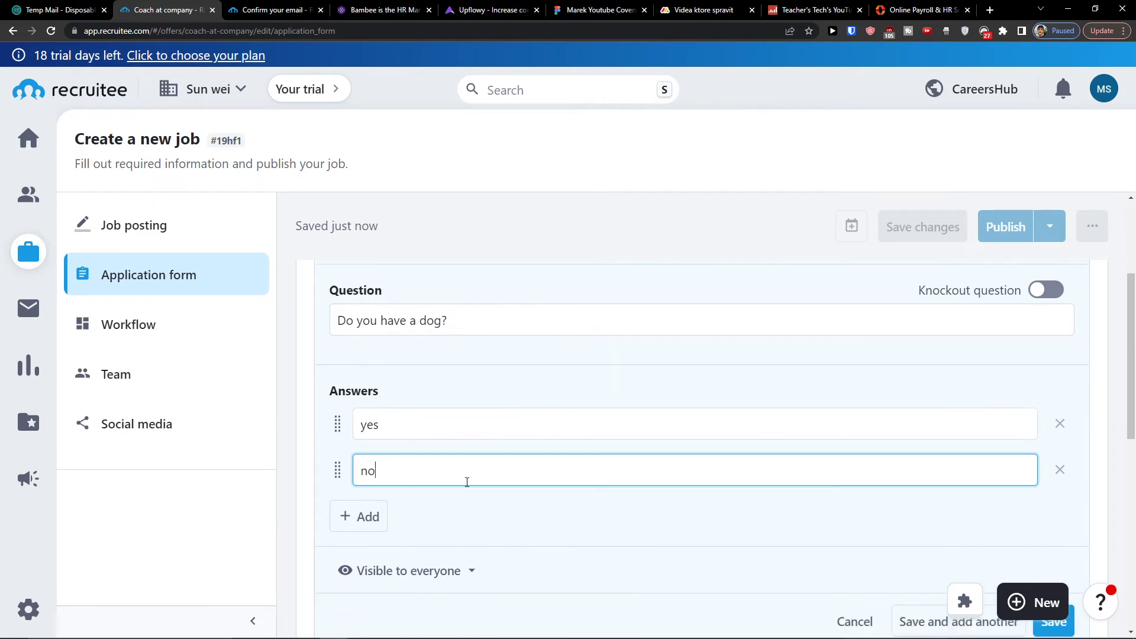
{"action": "left_click", "coordinate": [1051, 496]}
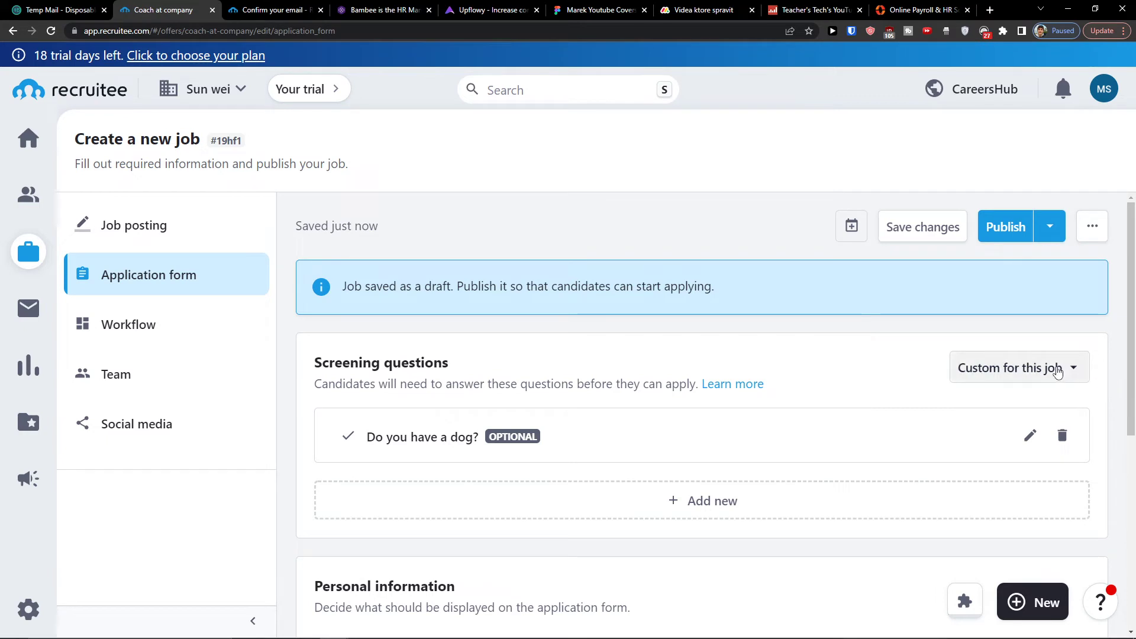
Abandon a second screening question and keep the cover letter Optional.
{"action": "left_click", "coordinate": [750, 506]}
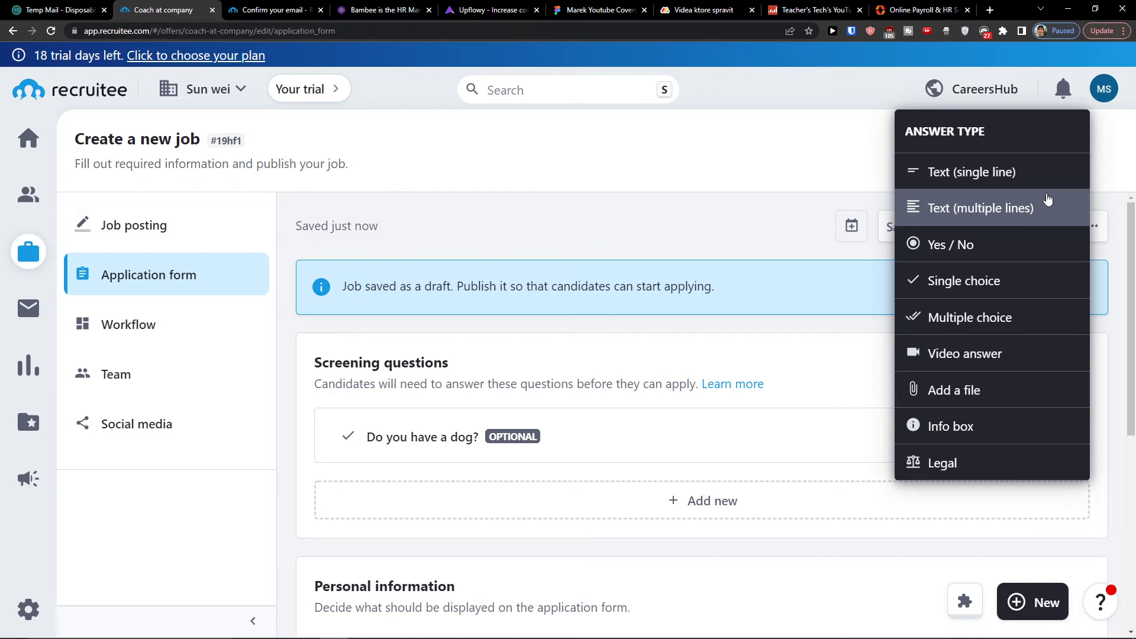
{"action": "left_click", "coordinate": [640, 366]}
{"action": "scroll", "coordinate": [639, 364], "scroll_direction": "down", "scroll_amount": 4}
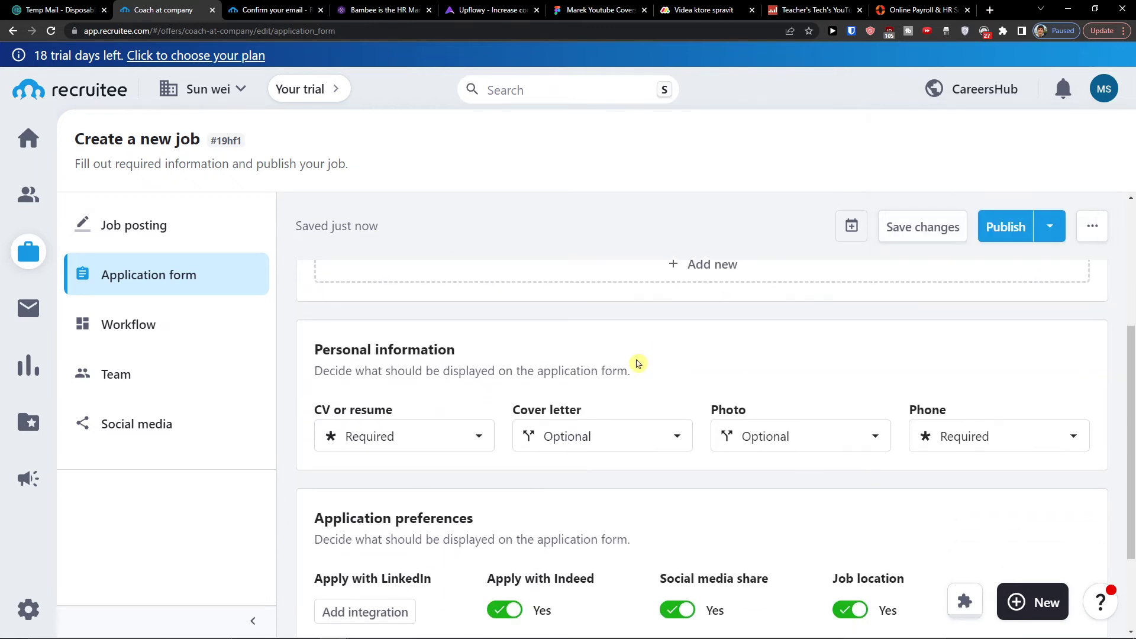
{"action": "scroll", "coordinate": [556, 376], "scroll_direction": "down", "scroll_amount": 1}
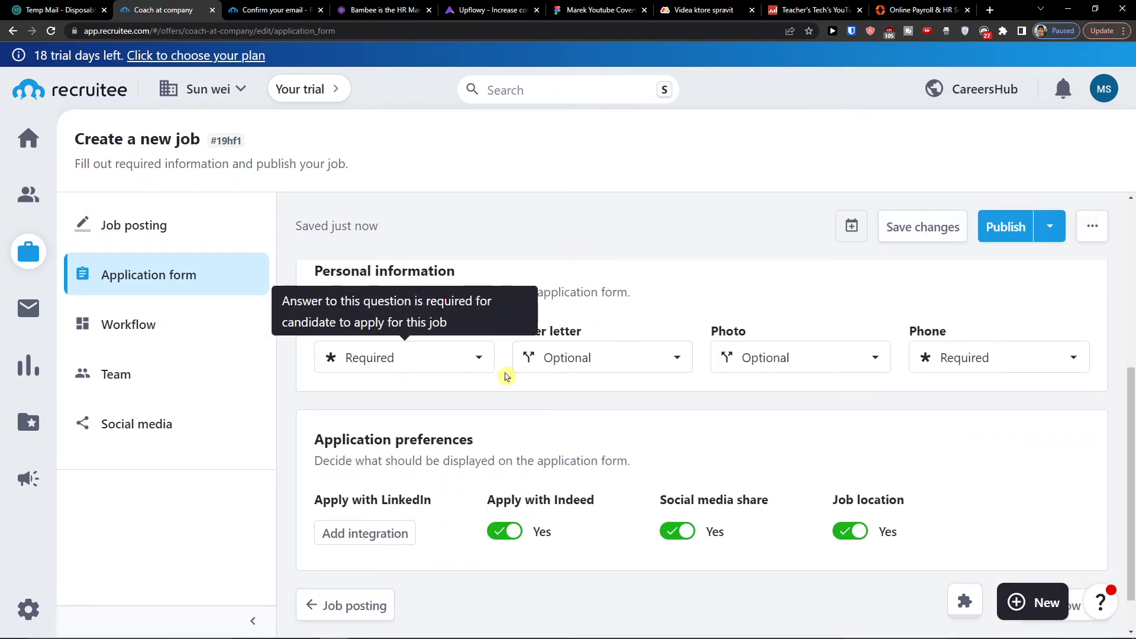
{"action": "left_click", "coordinate": [619, 358]}
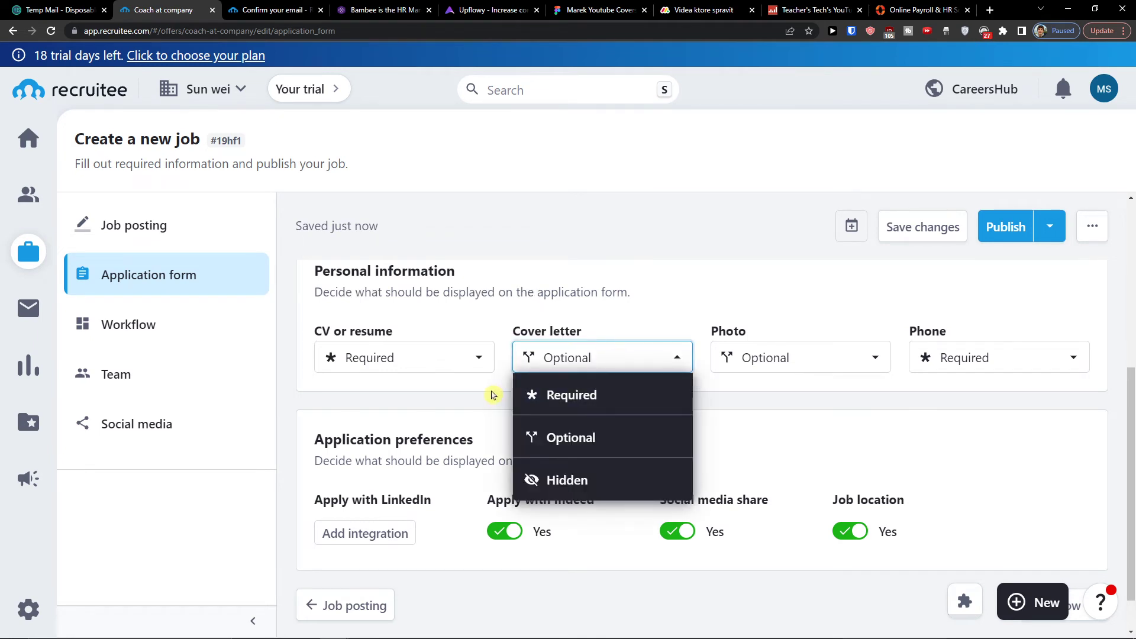
{"action": "left_click", "coordinate": [876, 389]}
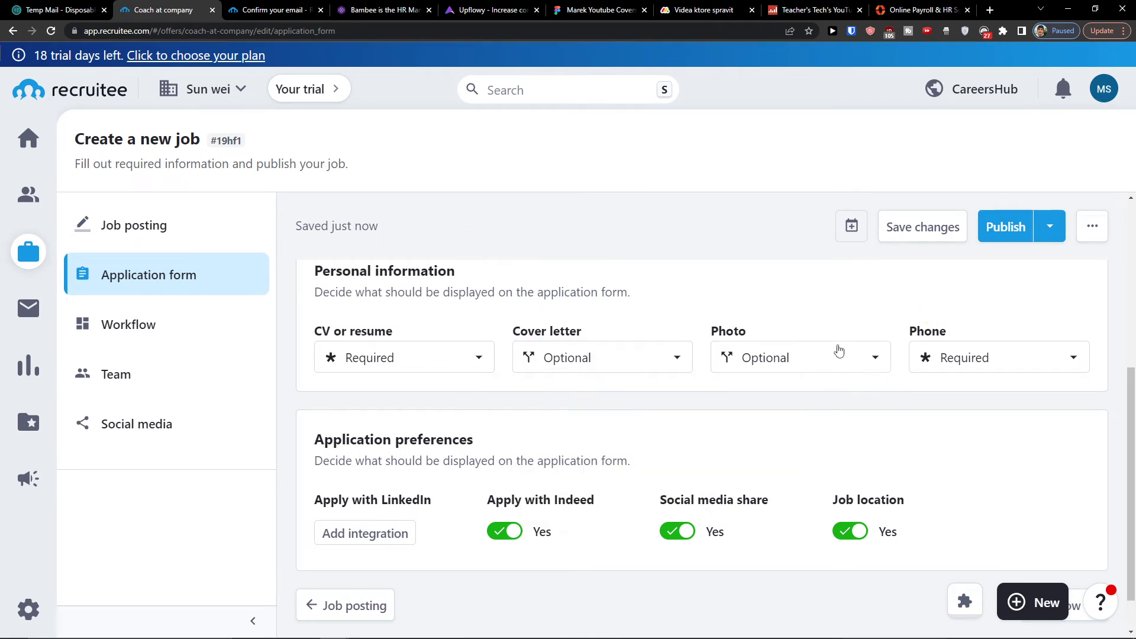
{"action": "scroll", "coordinate": [490, 390], "scroll_direction": "down", "scroll_amount": 1}
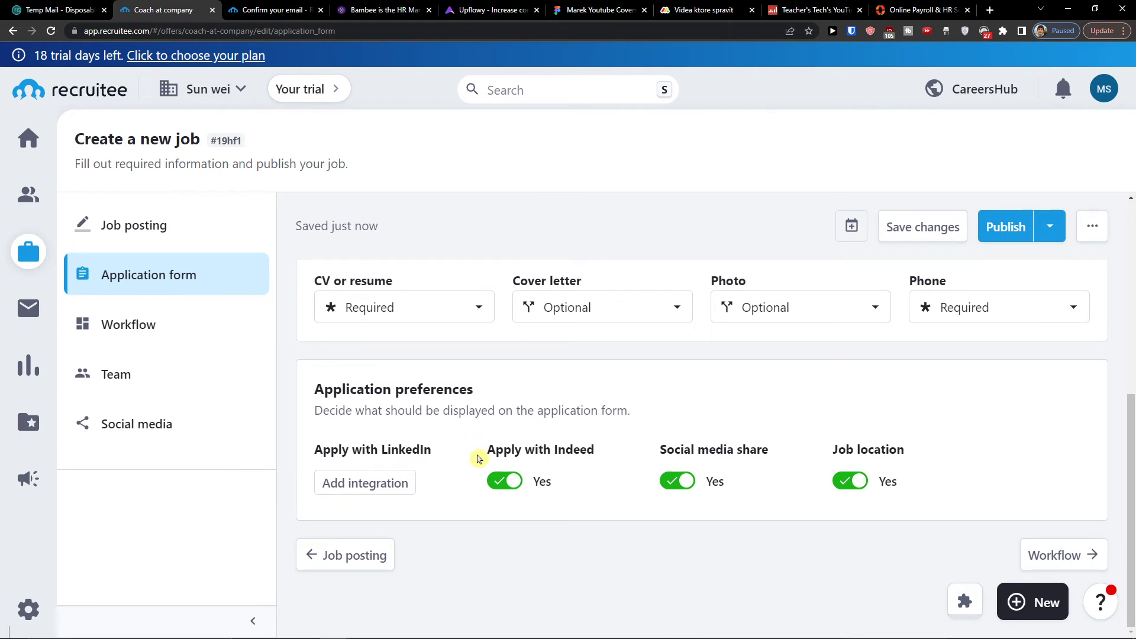
Review the job's Workflow: pipeline stages Sourced to Hired and the Language skill and Skills profile fields.
{"action": "left_click", "coordinate": [233, 317]}
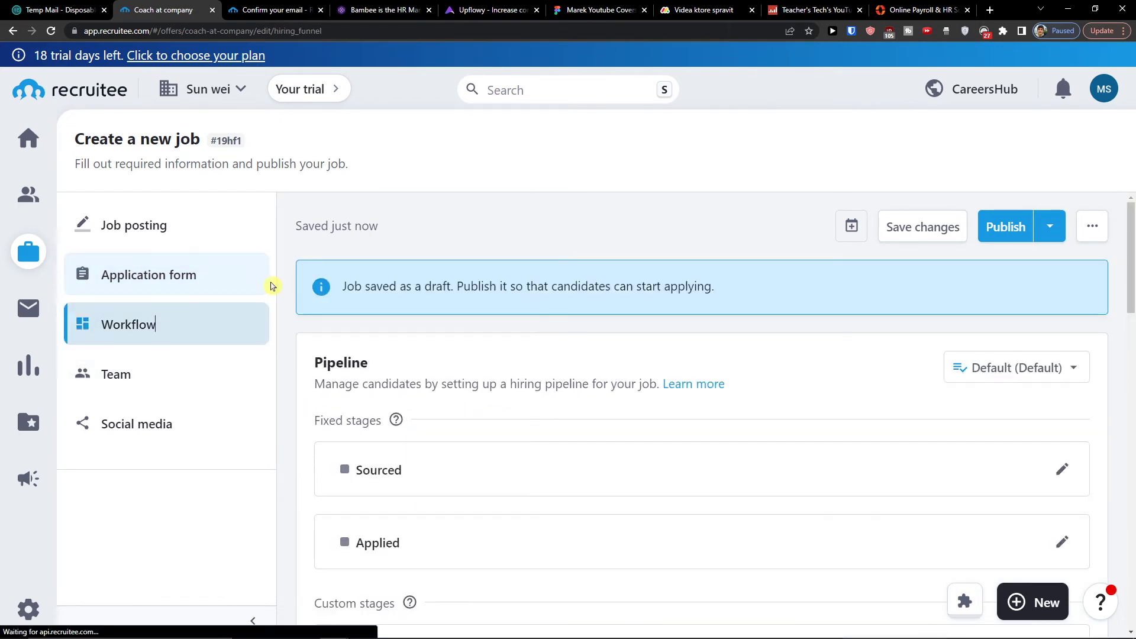
{"action": "scroll", "coordinate": [598, 340], "scroll_direction": "down", "scroll_amount": 1}
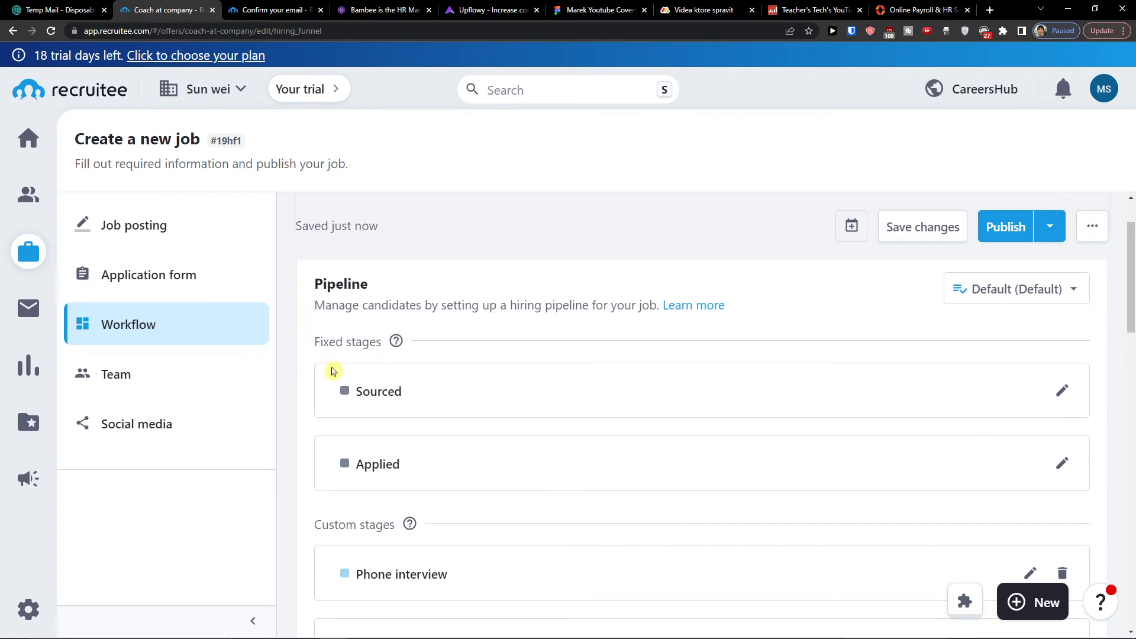
{"action": "scroll", "coordinate": [408, 485], "scroll_direction": "down", "scroll_amount": 2}
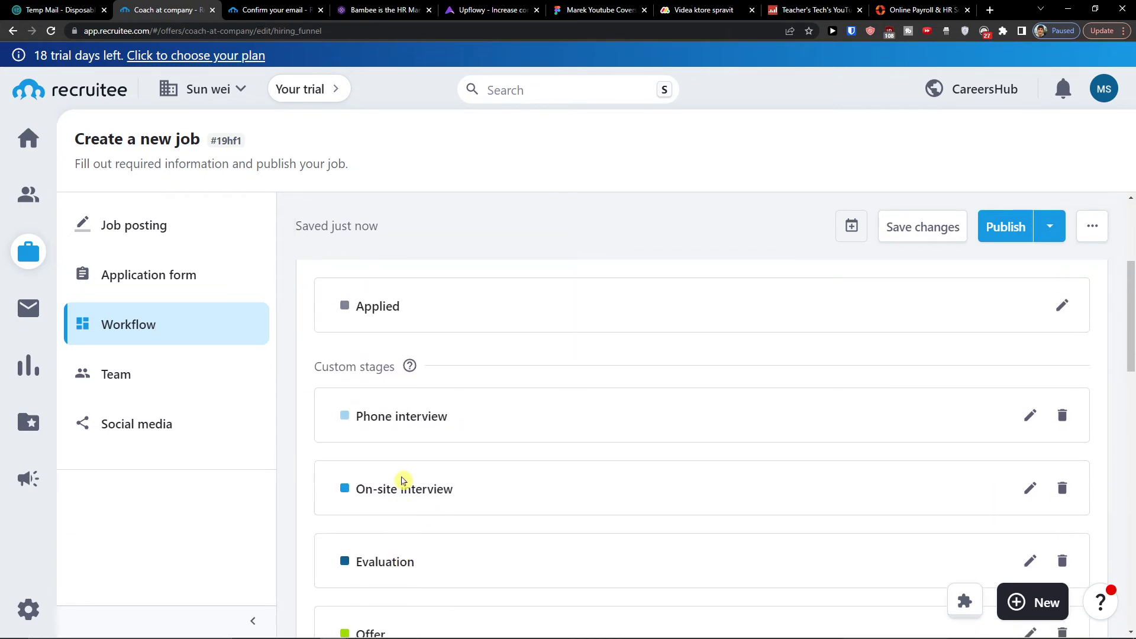
{"action": "scroll", "coordinate": [400, 472], "scroll_direction": "down", "scroll_amount": 1}
{"action": "scroll", "coordinate": [379, 355], "scroll_direction": "down", "scroll_amount": 1}
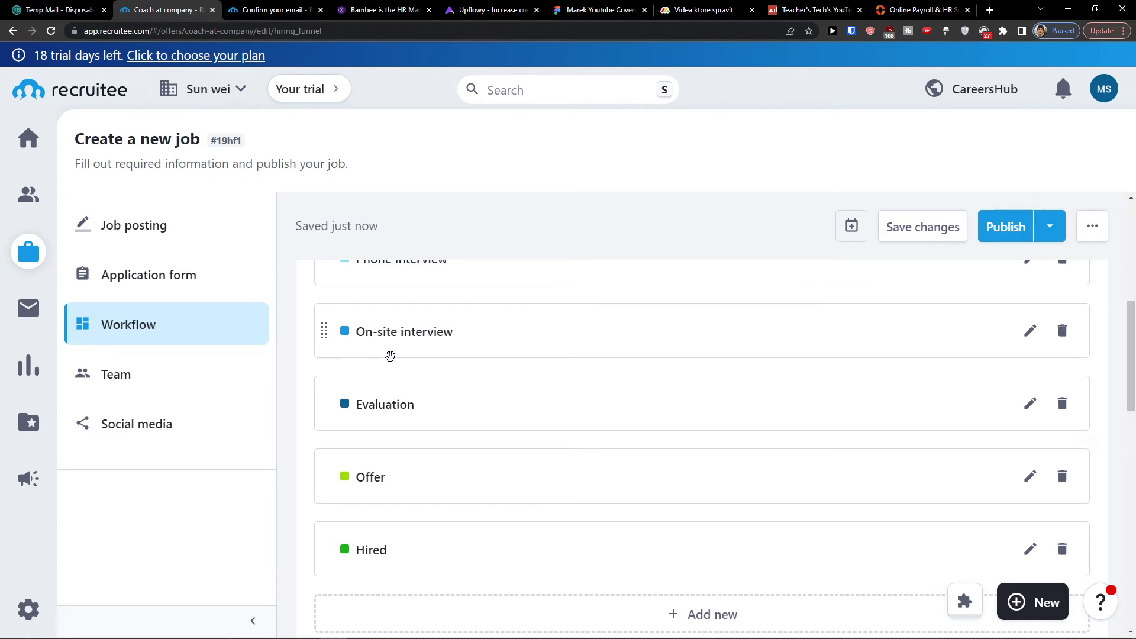
{"action": "scroll", "coordinate": [391, 358], "scroll_direction": "up", "scroll_amount": 5}
{"action": "scroll", "coordinate": [393, 361], "scroll_direction": "down", "scroll_amount": 6}
{"action": "scroll", "coordinate": [395, 367], "scroll_direction": "down", "scroll_amount": 2}
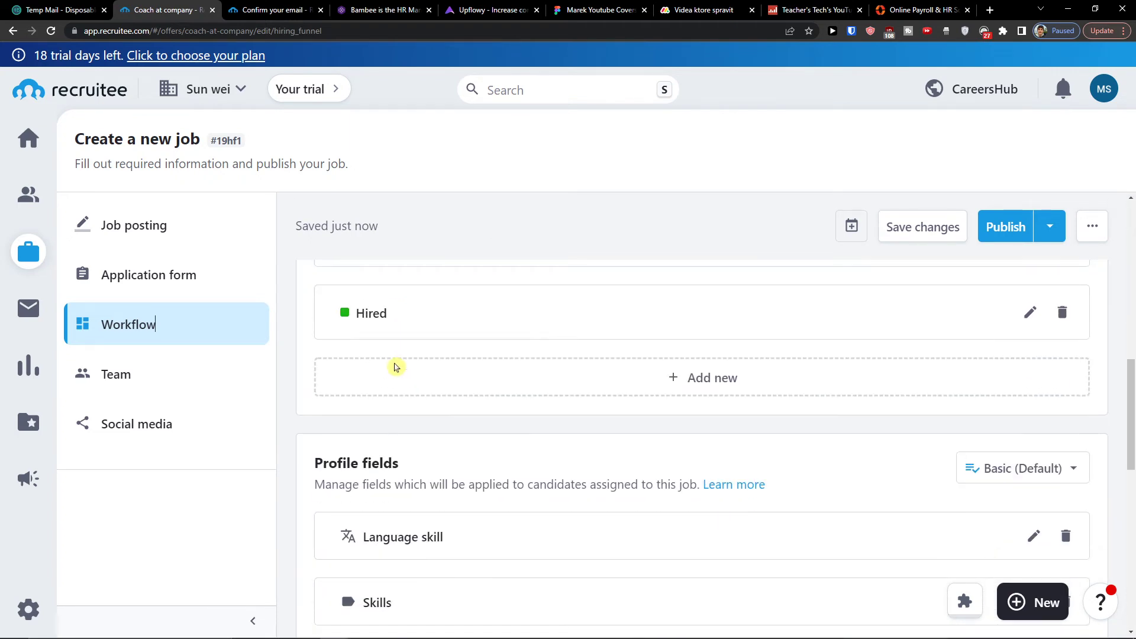
{"action": "scroll", "coordinate": [395, 367], "scroll_direction": "up", "scroll_amount": 6}
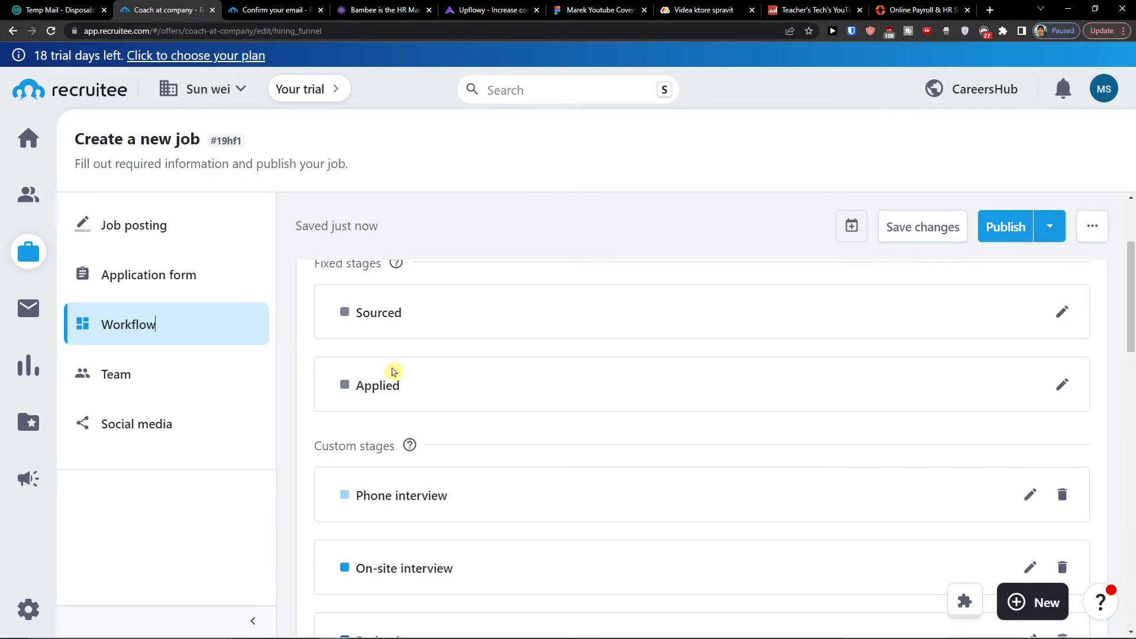
{"action": "scroll", "coordinate": [393, 371], "scroll_direction": "down", "scroll_amount": 6}
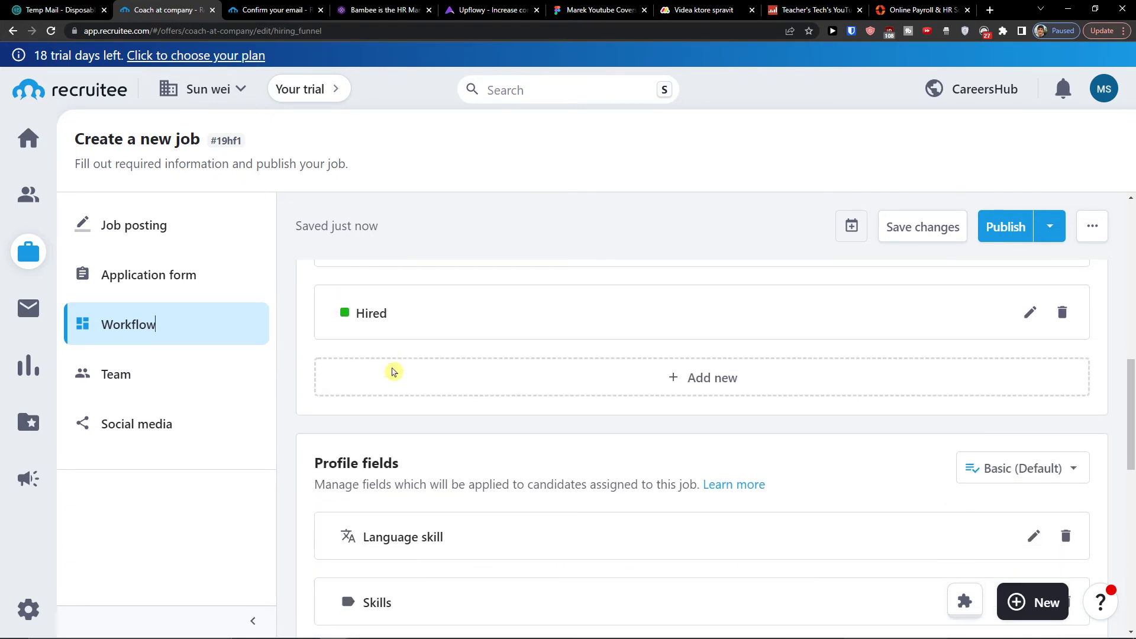
{"action": "scroll", "coordinate": [393, 371], "scroll_direction": "down", "scroll_amount": 1}
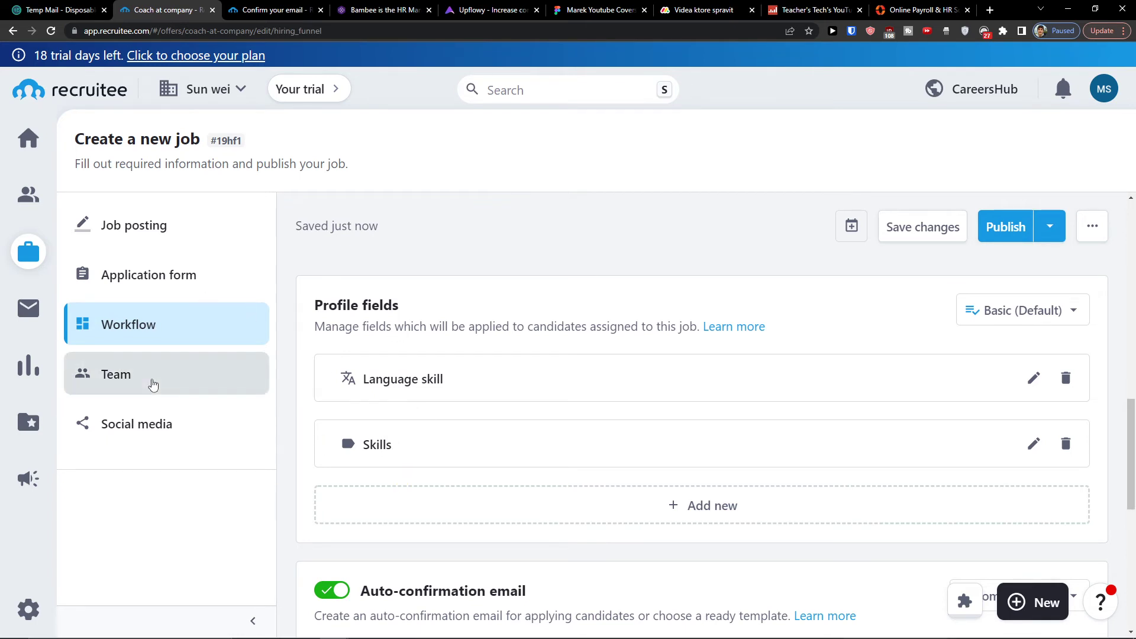
Review the job's team members and its Social sharing settings, which default to 'Coach at company'.
{"action": "left_click", "coordinate": [152, 385]}
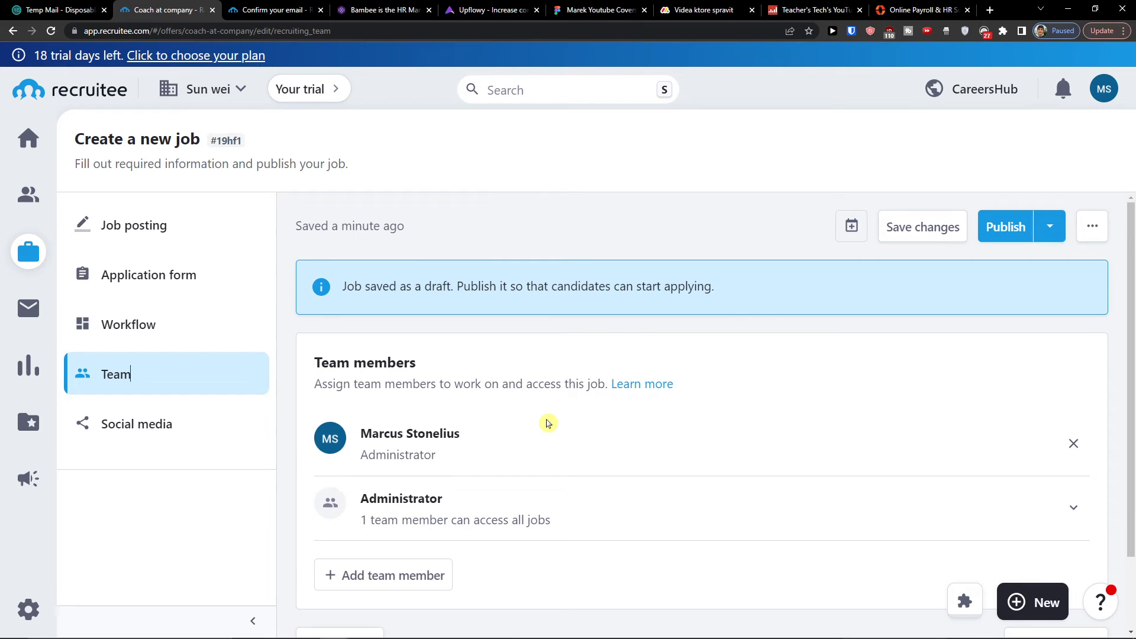
{"action": "left_click", "coordinate": [187, 433]}
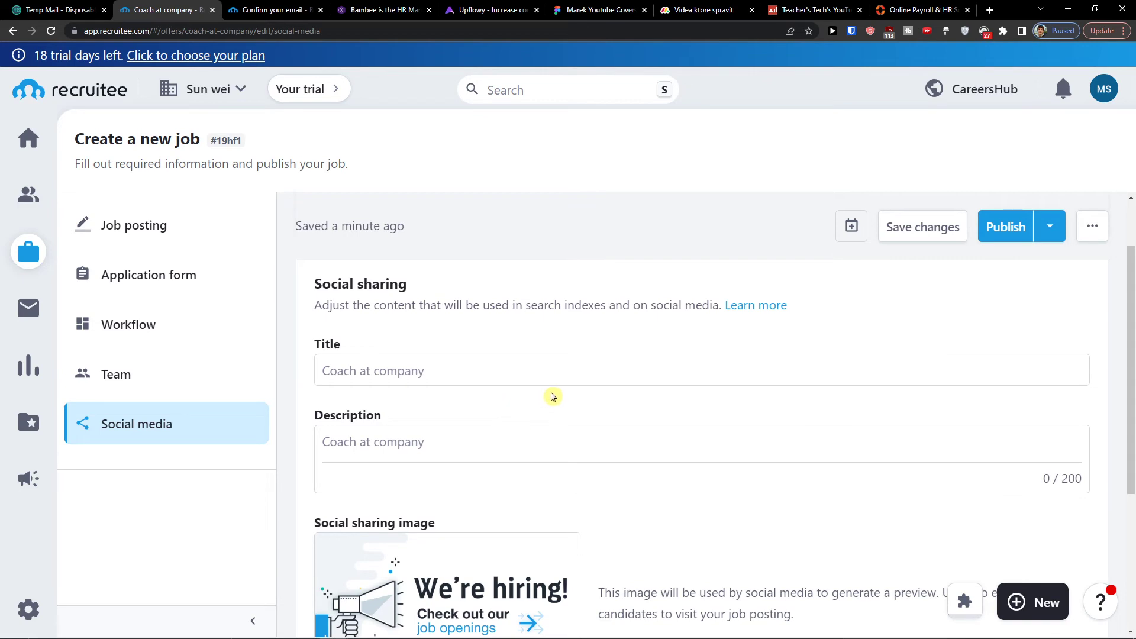
{"action": "scroll", "coordinate": [549, 419], "scroll_direction": "down", "scroll_amount": 1}
{"action": "scroll", "coordinate": [548, 418], "scroll_direction": "up", "scroll_amount": 2}
{"action": "scroll", "coordinate": [548, 418], "scroll_direction": "down", "scroll_amount": 4}
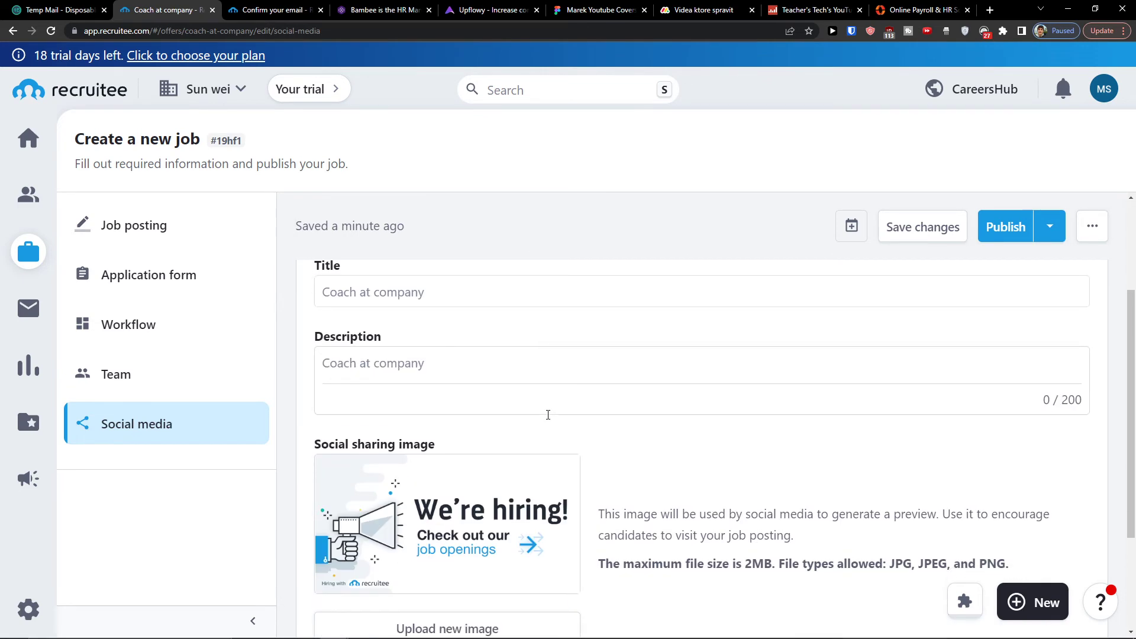
{"action": "scroll", "coordinate": [545, 419], "scroll_direction": "up", "scroll_amount": 2}
{"action": "scroll", "coordinate": [546, 419], "scroll_direction": "up", "scroll_amount": 2}
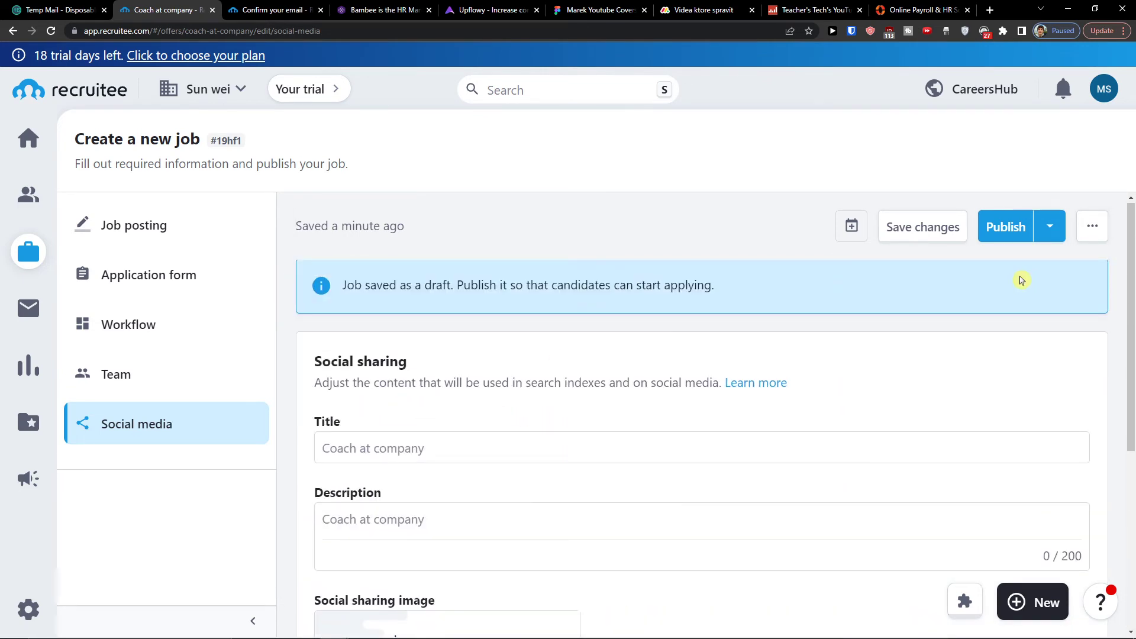
{"action": "left_click", "coordinate": [1048, 230]}
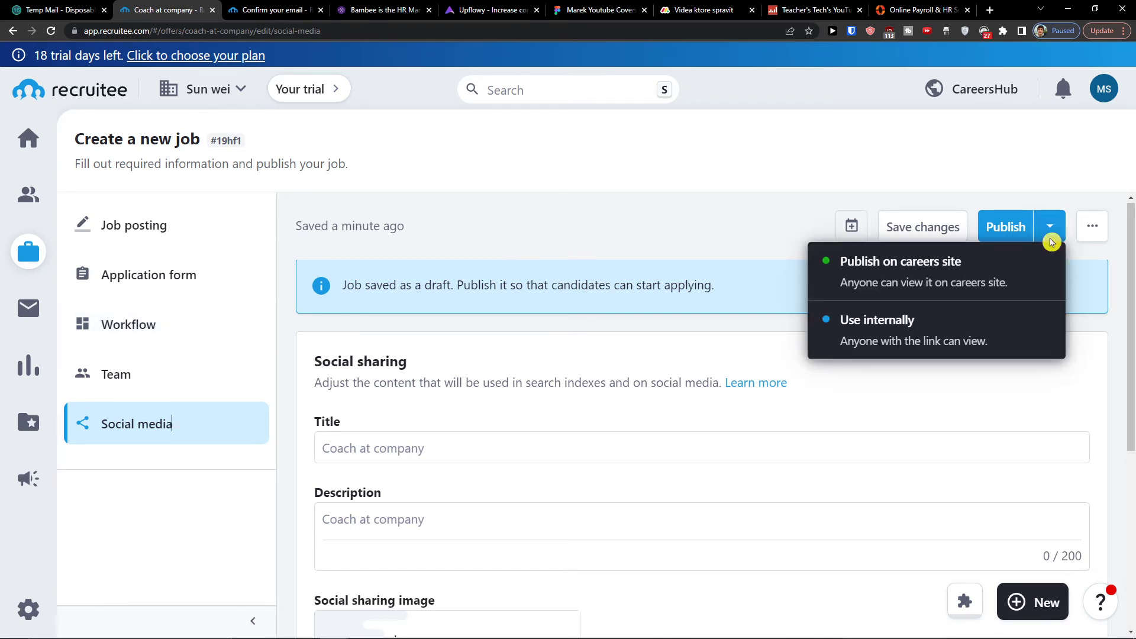
Publish the Coach at company job on the careers site and confirm it.
{"action": "left_click", "coordinate": [998, 231]}
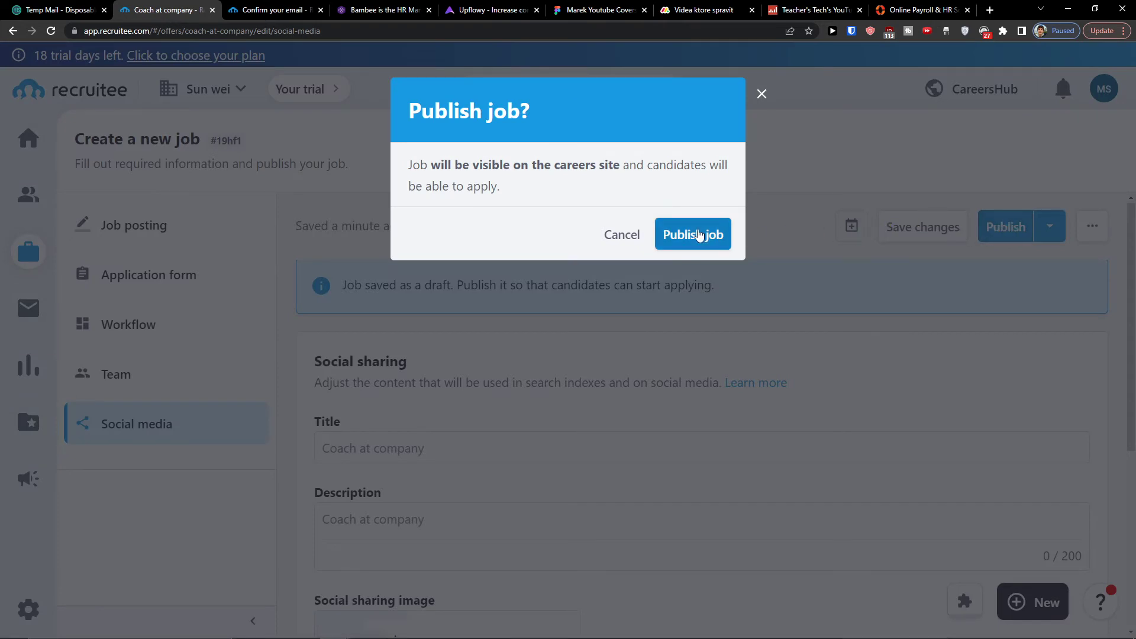
{"action": "left_click", "coordinate": [699, 234]}
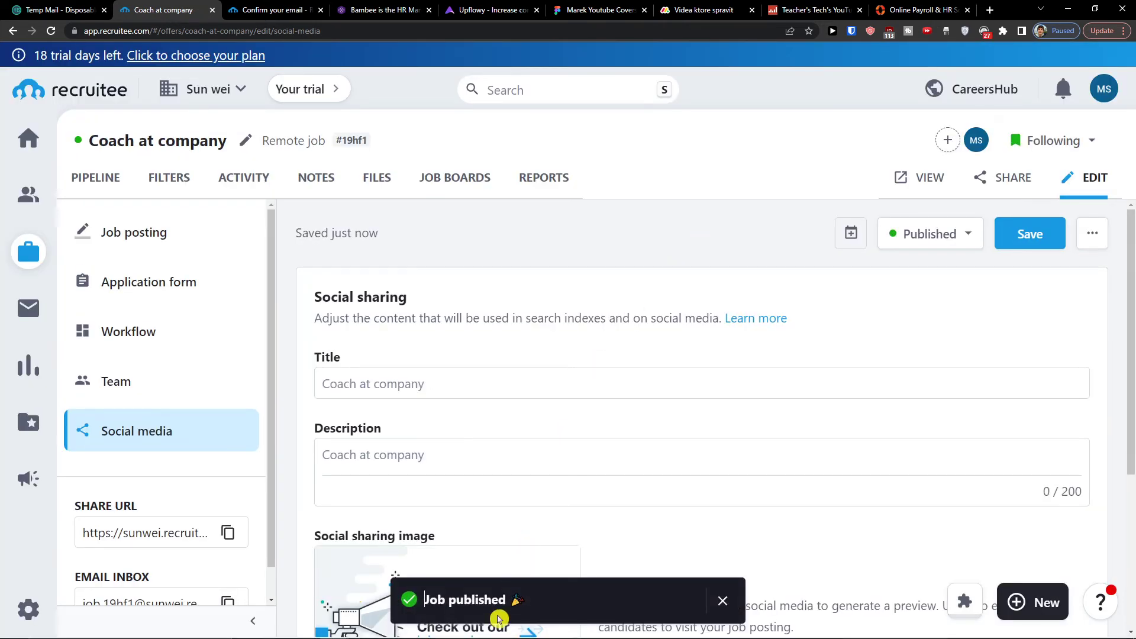
{"action": "scroll", "coordinate": [451, 294], "scroll_direction": "down", "scroll_amount": 4}
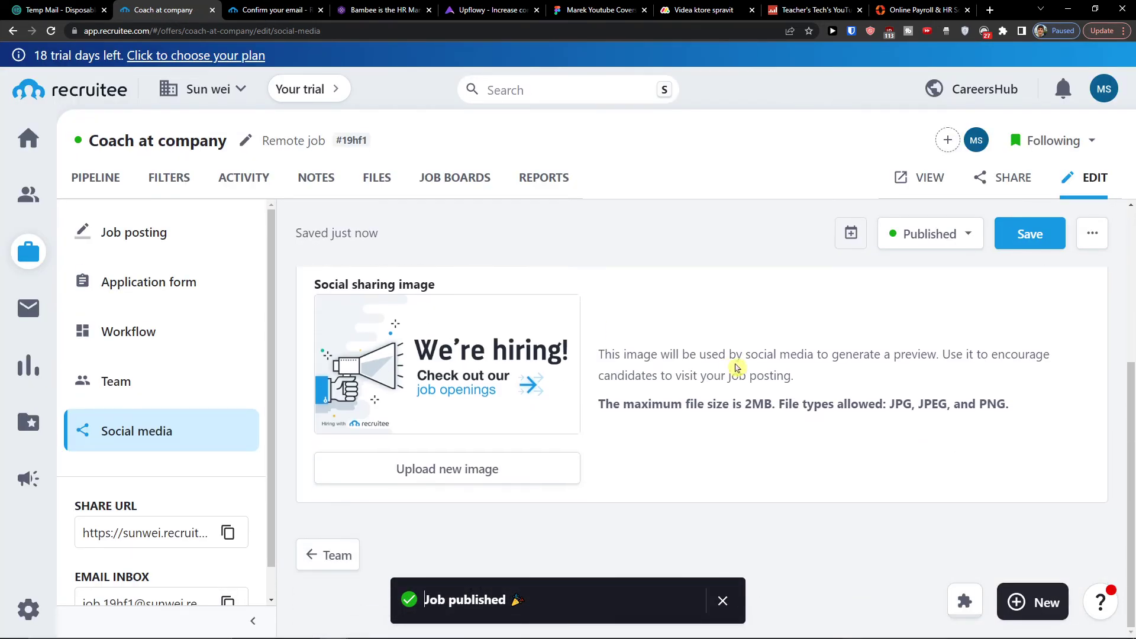
{"action": "scroll", "coordinate": [825, 357], "scroll_direction": "up", "scroll_amount": 4}
{"action": "scroll", "coordinate": [100, 426], "scroll_direction": "down", "scroll_amount": 1}
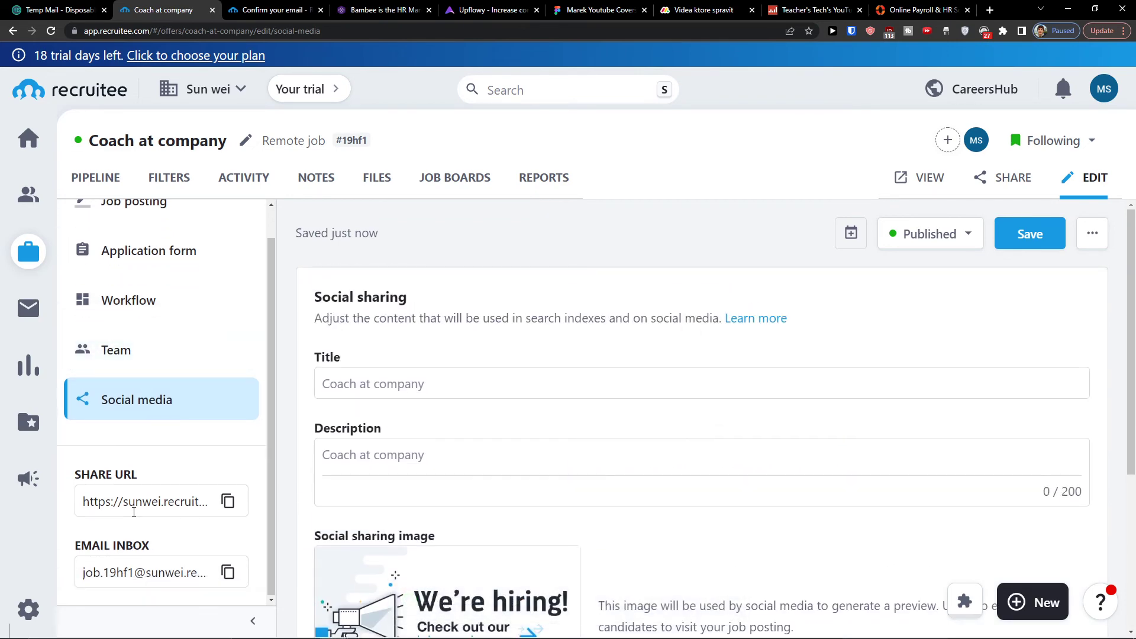
Browse the job's Pipeline, Filters, Activity and Notes tabs, ending on the empty pipeline.
{"action": "scroll", "coordinate": [417, 500], "scroll_direction": "down", "scroll_amount": 3}
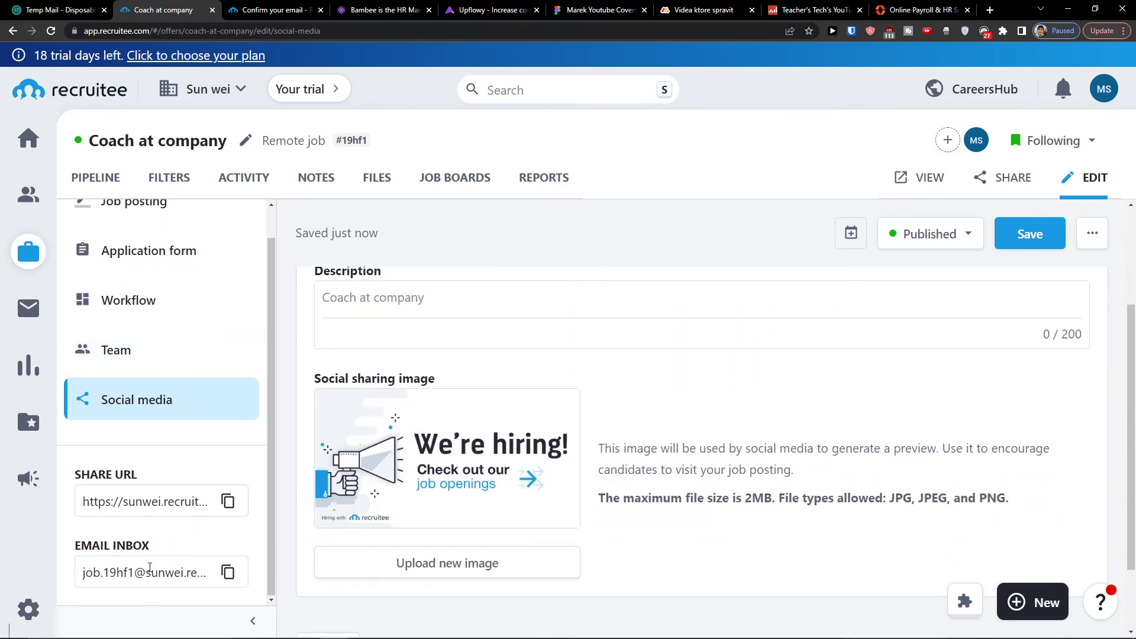
{"action": "scroll", "coordinate": [150, 533], "scroll_direction": "up", "scroll_amount": 1}
{"action": "left_click", "coordinate": [110, 178]}
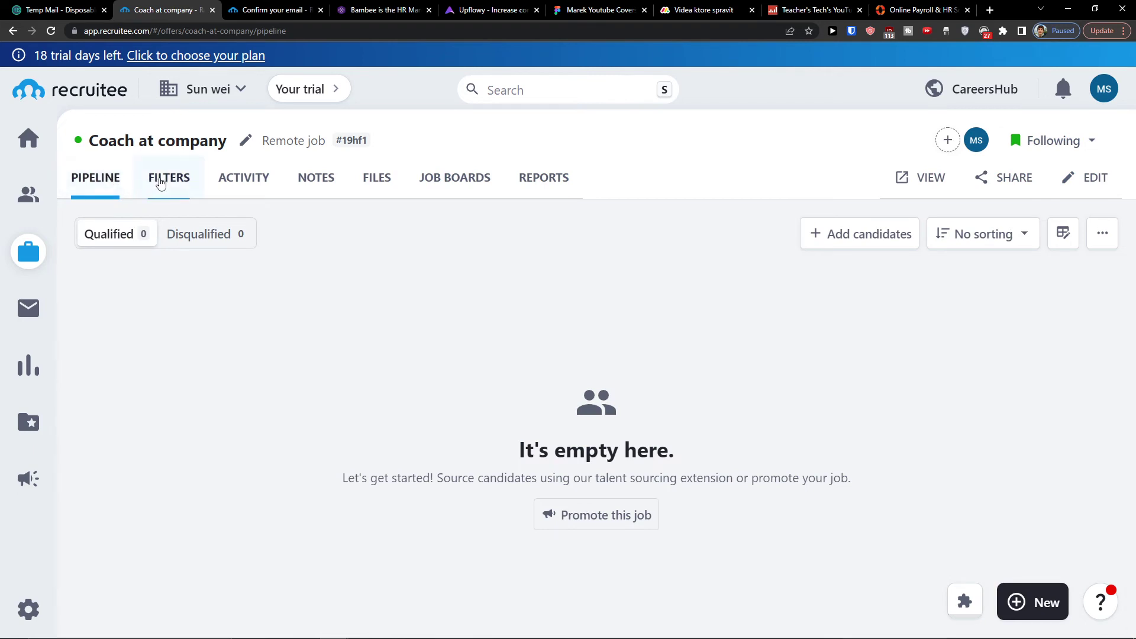
{"action": "left_click", "coordinate": [159, 182]}
{"action": "left_click", "coordinate": [257, 185]}
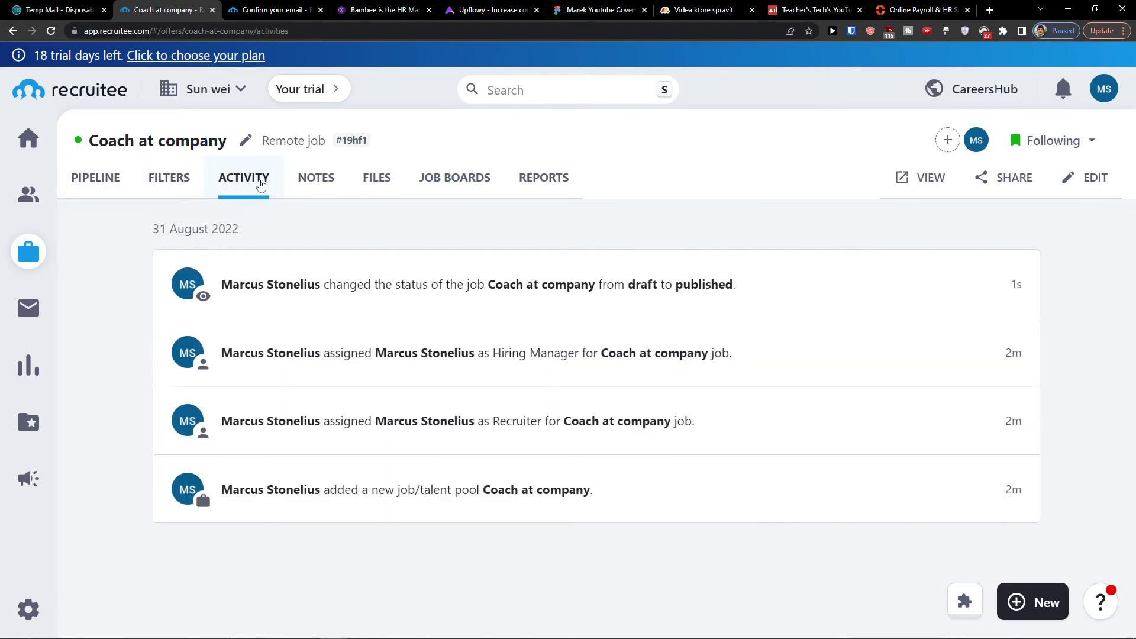
{"action": "left_click", "coordinate": [338, 196]}
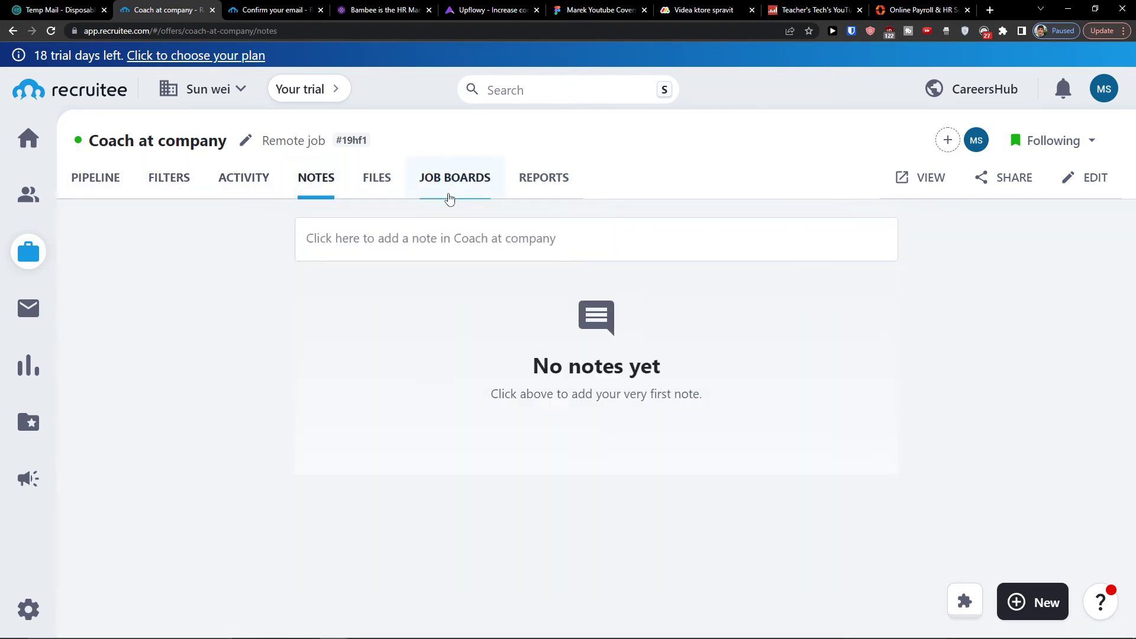
{"action": "left_click", "coordinate": [103, 187]}
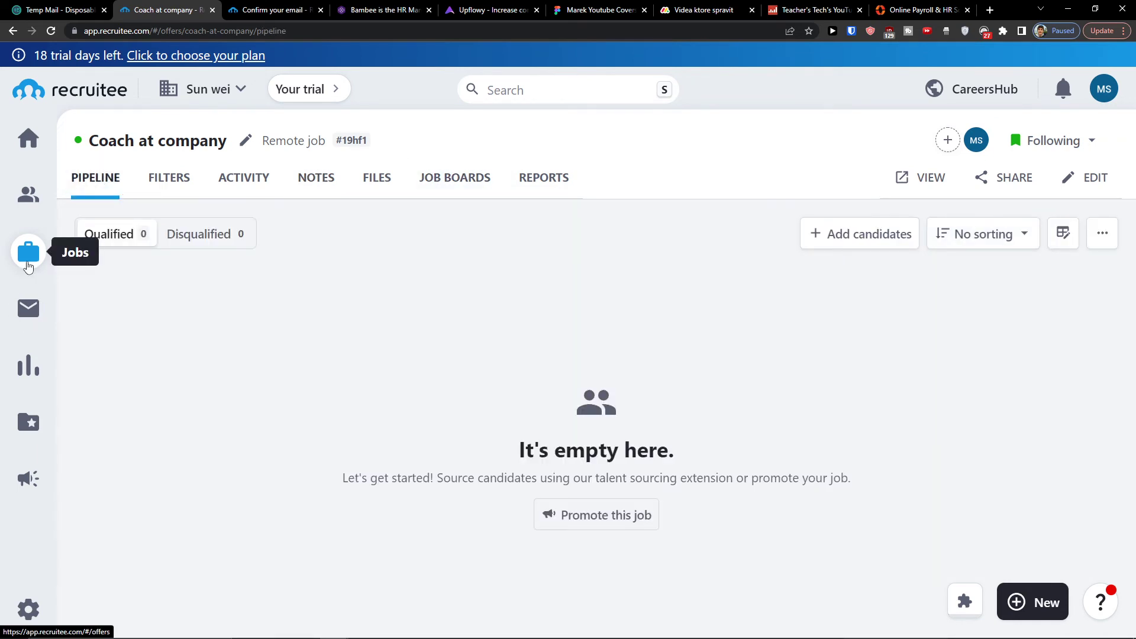
Start a blank new email from the Mailbox and scroll through the Compose new email panel.
{"action": "left_click", "coordinate": [28, 307]}
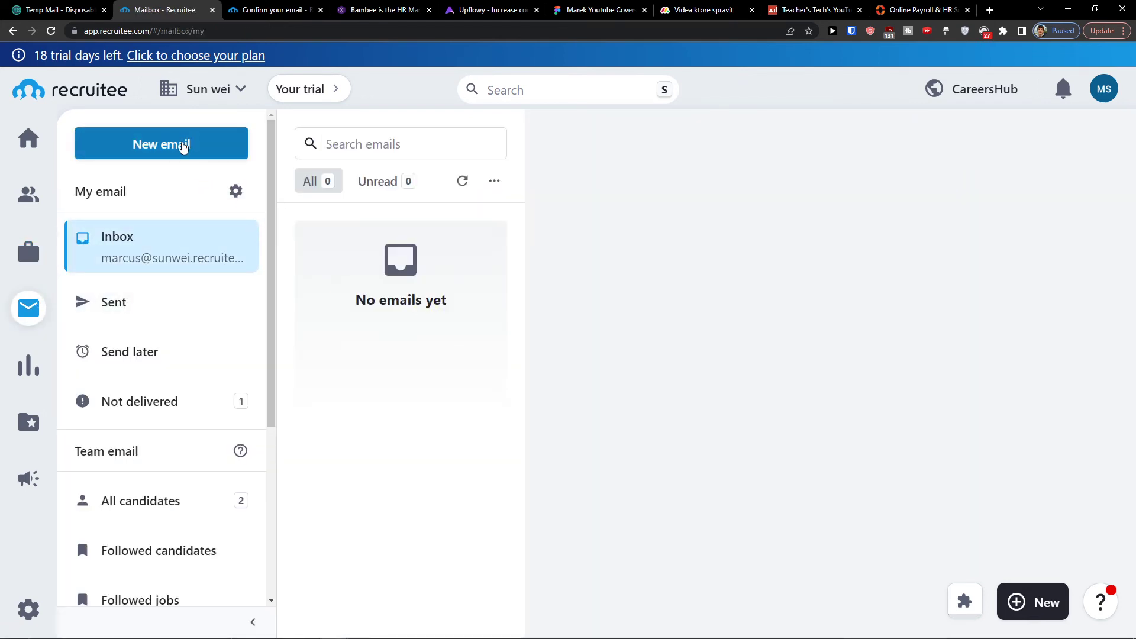
{"action": "left_click", "coordinate": [184, 147]}
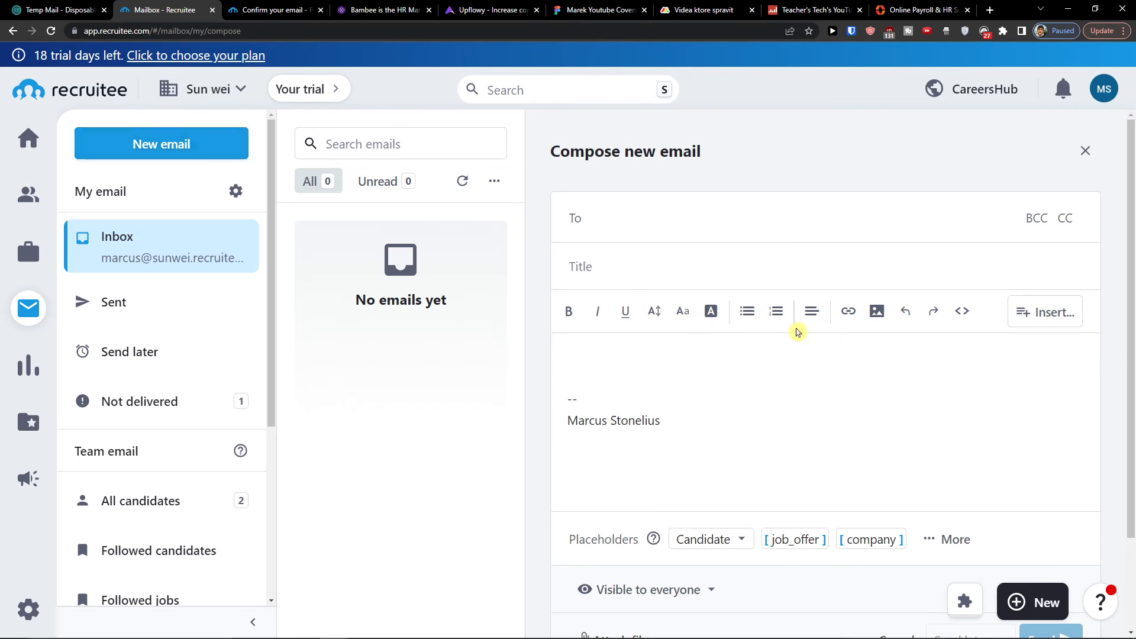
{"action": "scroll", "coordinate": [763, 325], "scroll_direction": "down", "scroll_amount": 2}
{"action": "scroll", "coordinate": [733, 322], "scroll_direction": "up", "scroll_amount": 2}
{"action": "scroll", "coordinate": [158, 281], "scroll_direction": "down", "scroll_amount": 5}
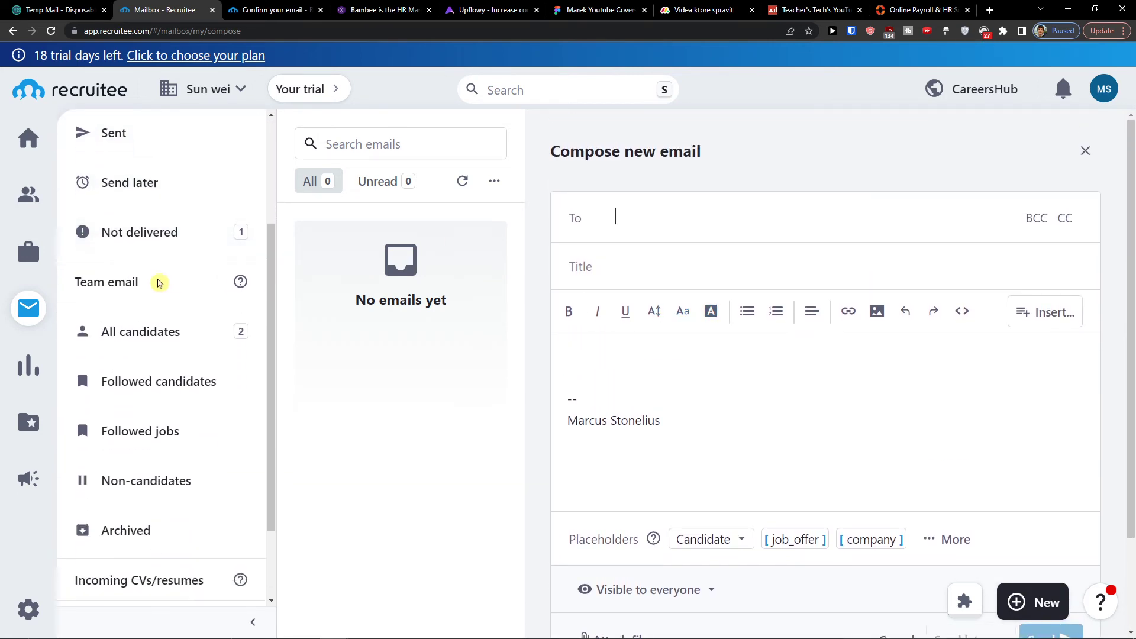
{"action": "scroll", "coordinate": [157, 285], "scroll_direction": "up", "scroll_amount": 5}
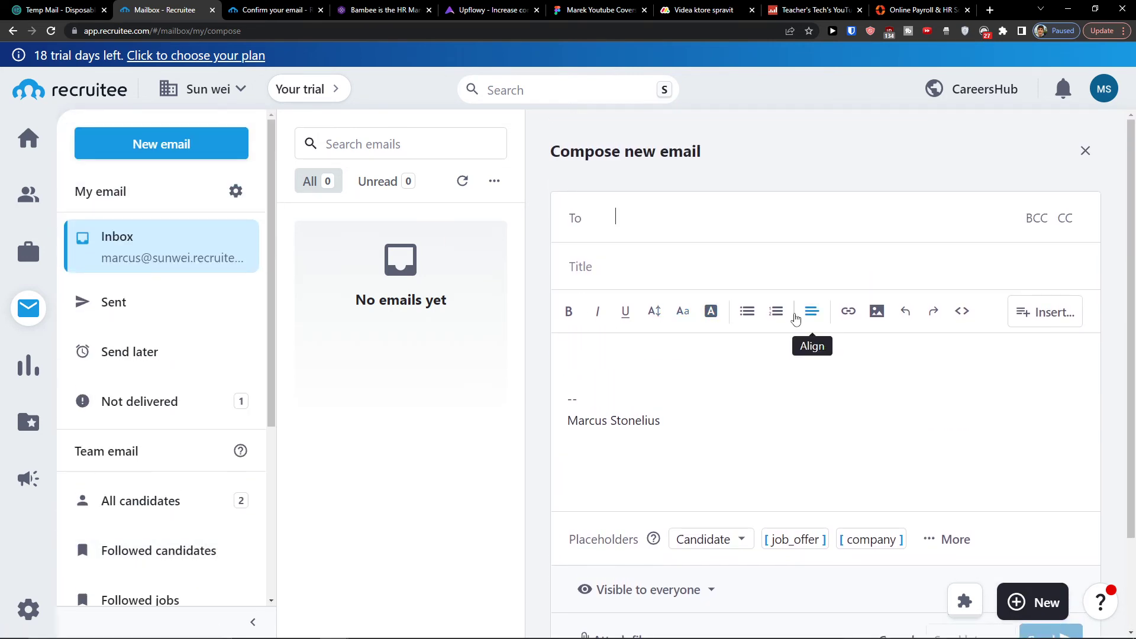
{"action": "scroll", "coordinate": [715, 325], "scroll_direction": "down", "scroll_amount": 2}
{"action": "scroll", "coordinate": [717, 332], "scroll_direction": "up", "scroll_amount": 2}
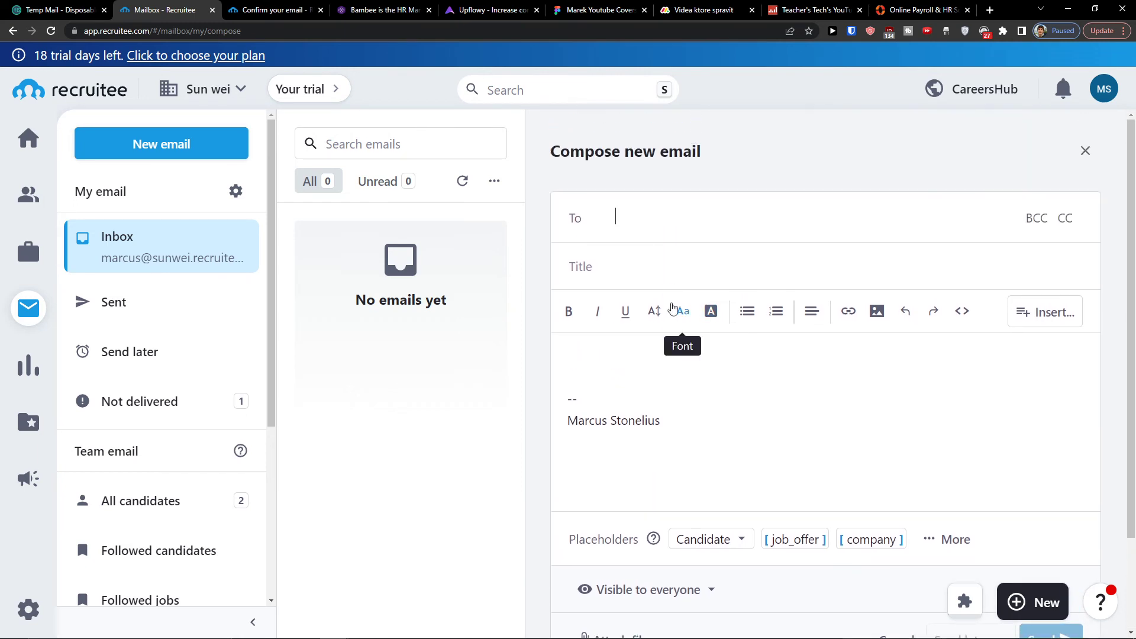
{"action": "scroll", "coordinate": [680, 325], "scroll_direction": "down", "scroll_amount": 2}
{"action": "scroll", "coordinate": [710, 152], "scroll_direction": "up", "scroll_amount": 2}
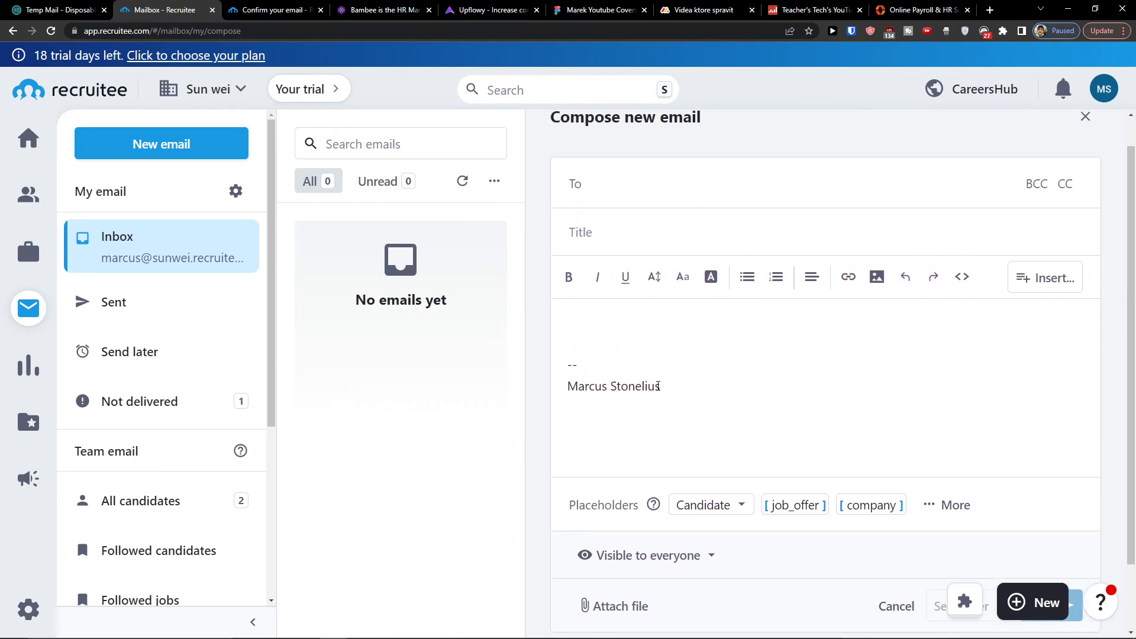
{"action": "scroll", "coordinate": [658, 386], "scroll_direction": "down", "scroll_amount": 2}
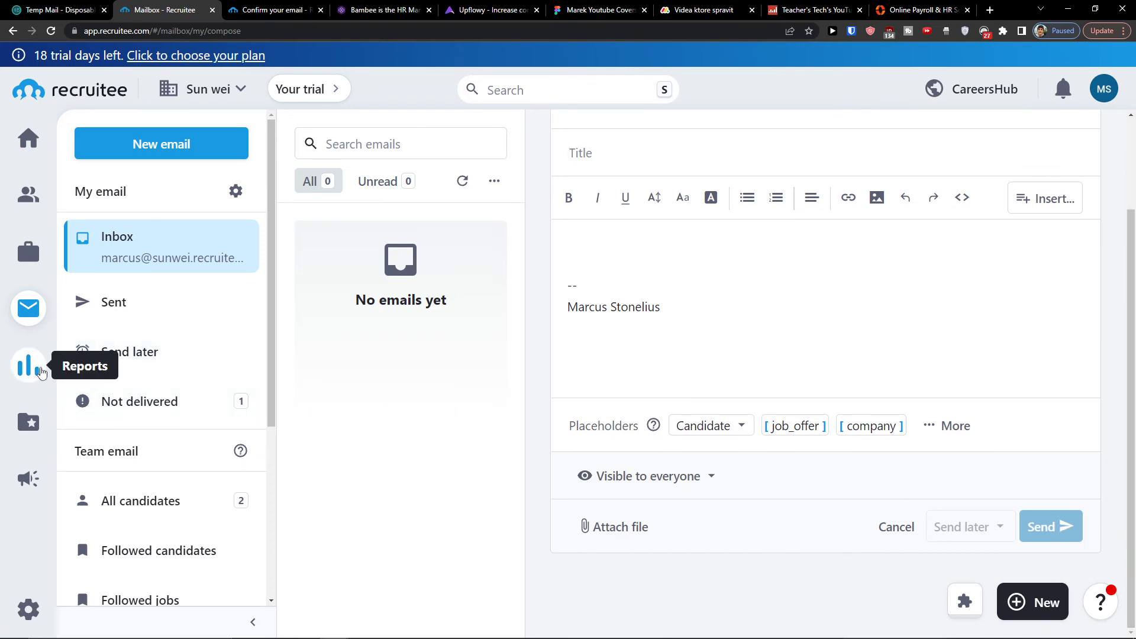
{"action": "left_click", "coordinate": [40, 372]}
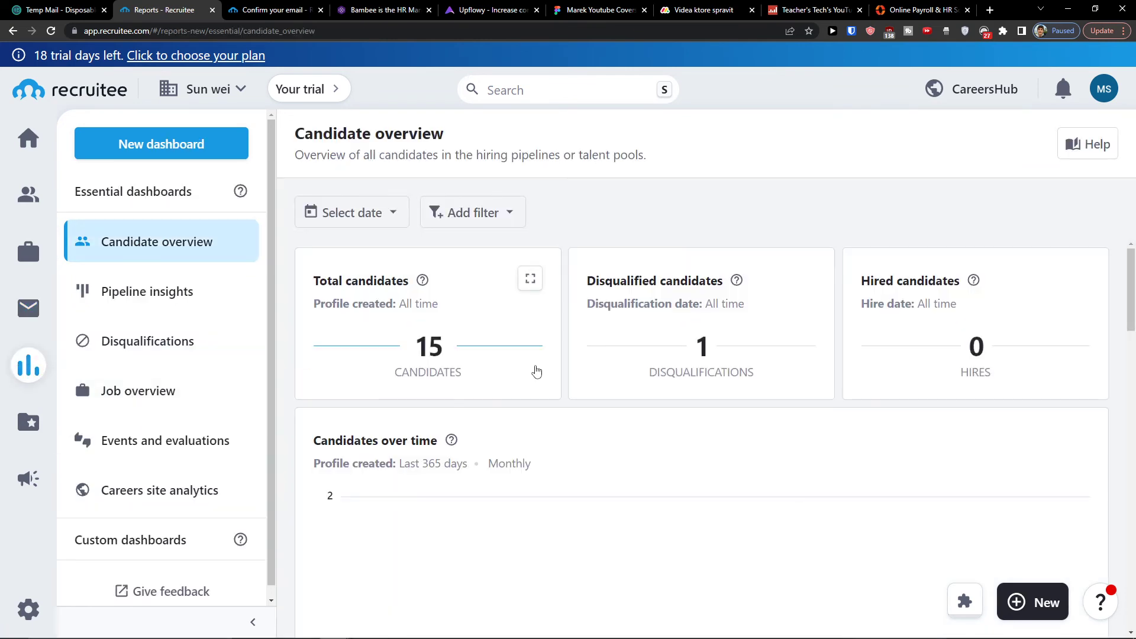
Look over the Candidate overview report and the existing talent pools list.
{"action": "scroll", "coordinate": [535, 372], "scroll_direction": "down", "scroll_amount": 3}
{"action": "scroll", "coordinate": [535, 372], "scroll_direction": "up", "scroll_amount": 3}
{"action": "scroll", "coordinate": [537, 371], "scroll_direction": "down", "scroll_amount": 3}
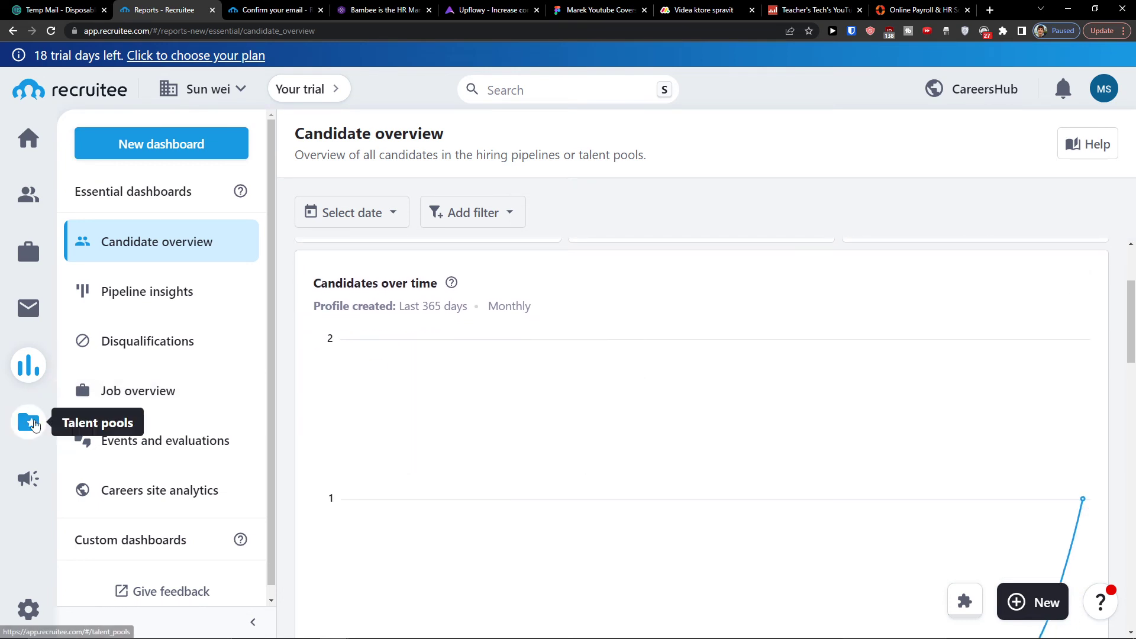
{"action": "left_click", "coordinate": [31, 422]}
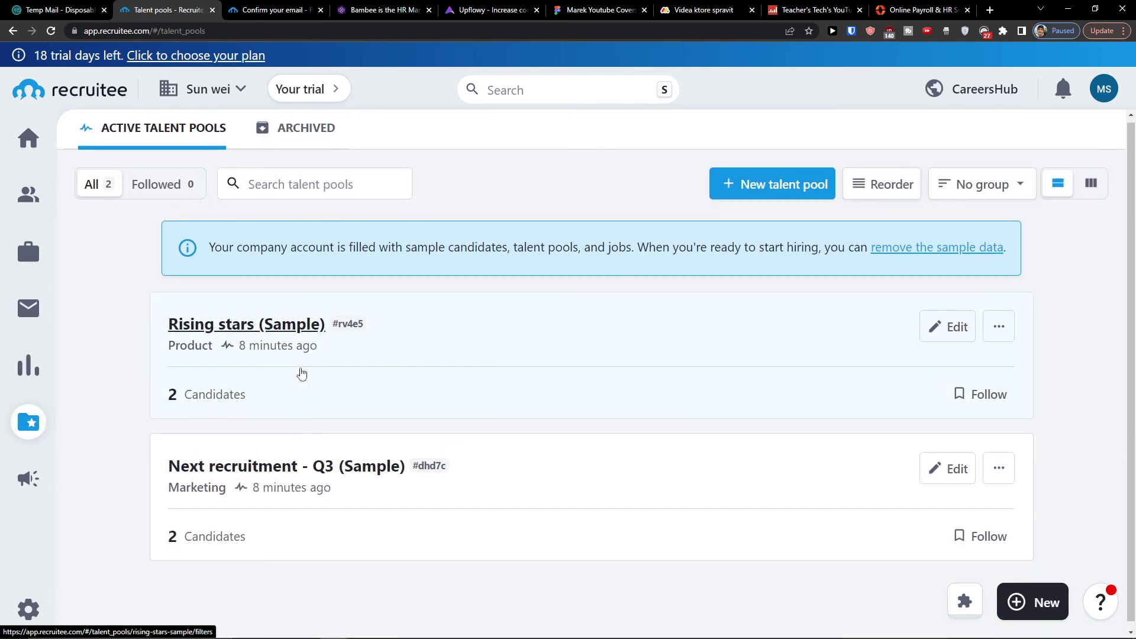
{"action": "left_click", "coordinate": [29, 365]}
{"action": "scroll", "coordinate": [515, 348], "scroll_direction": "down", "scroll_amount": 2}
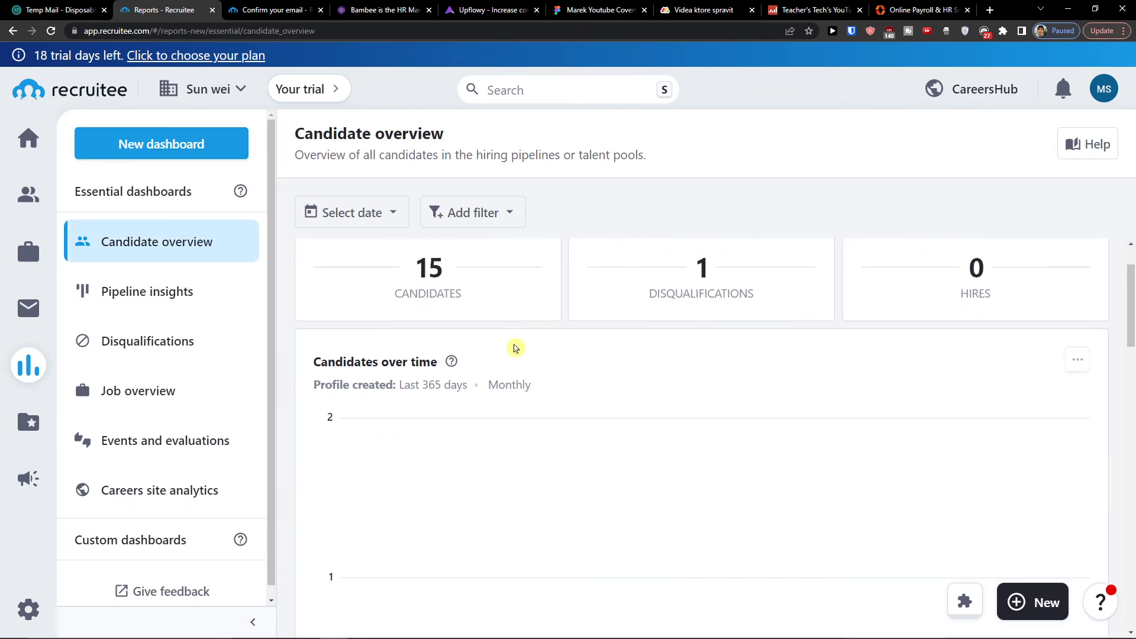
{"action": "scroll", "coordinate": [514, 348], "scroll_direction": "down", "scroll_amount": 2}
{"action": "scroll", "coordinate": [630, 273], "scroll_direction": "up", "scroll_amount": 4}
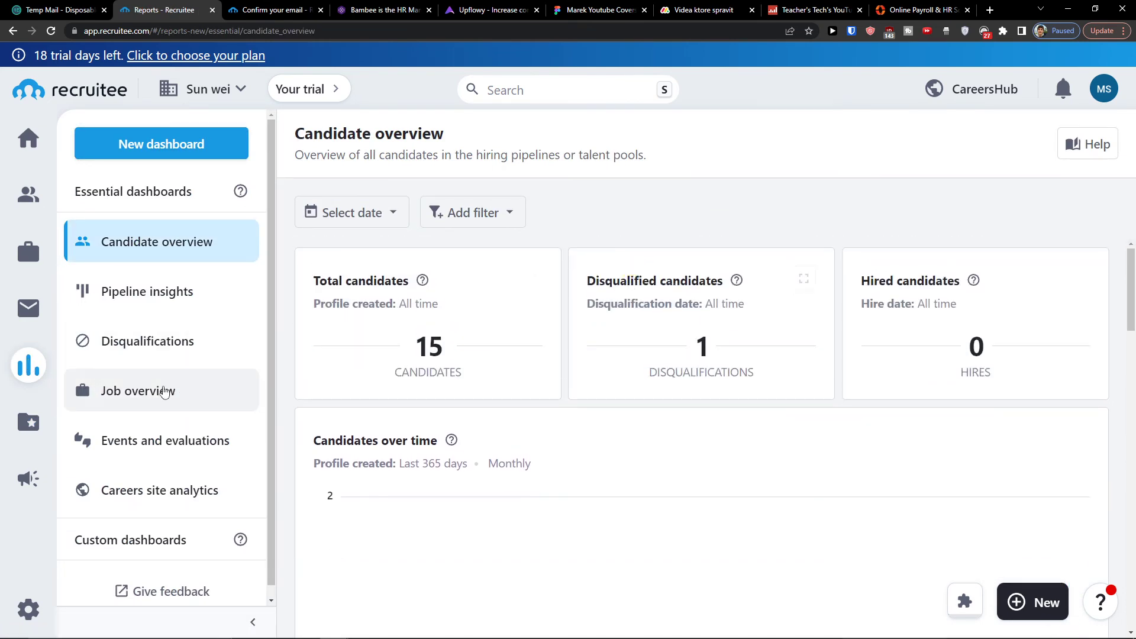
Open the blank 'Create a new talent pool' form from the Talent pools list.
{"action": "left_click", "coordinate": [29, 423]}
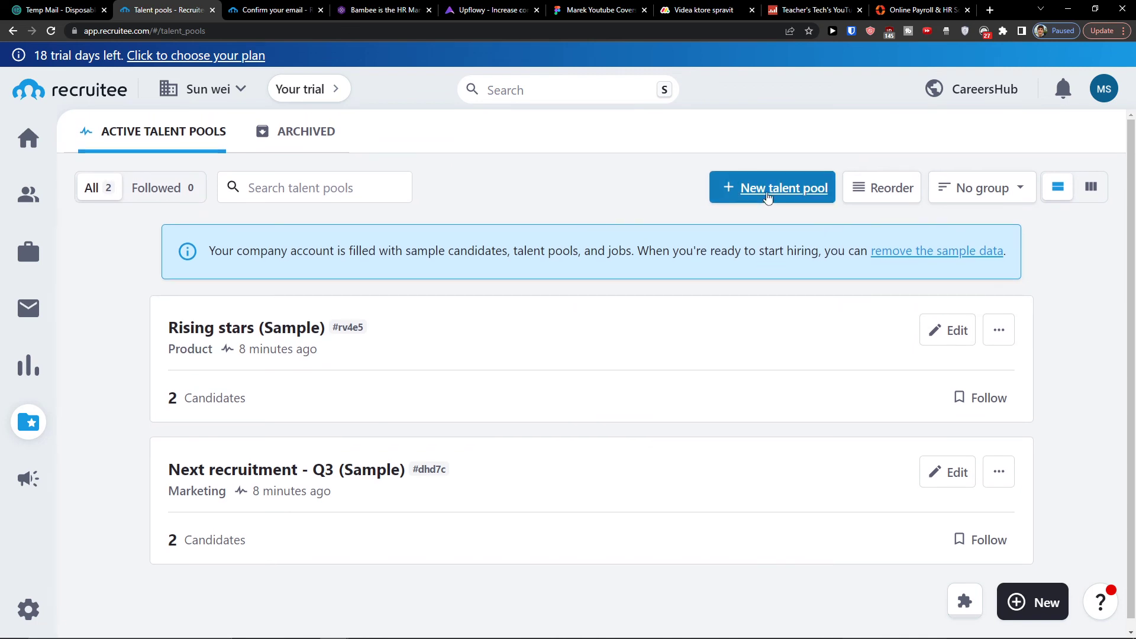
{"action": "left_click", "coordinate": [768, 197]}
{"action": "scroll", "coordinate": [423, 355], "scroll_direction": "down", "scroll_amount": 5}
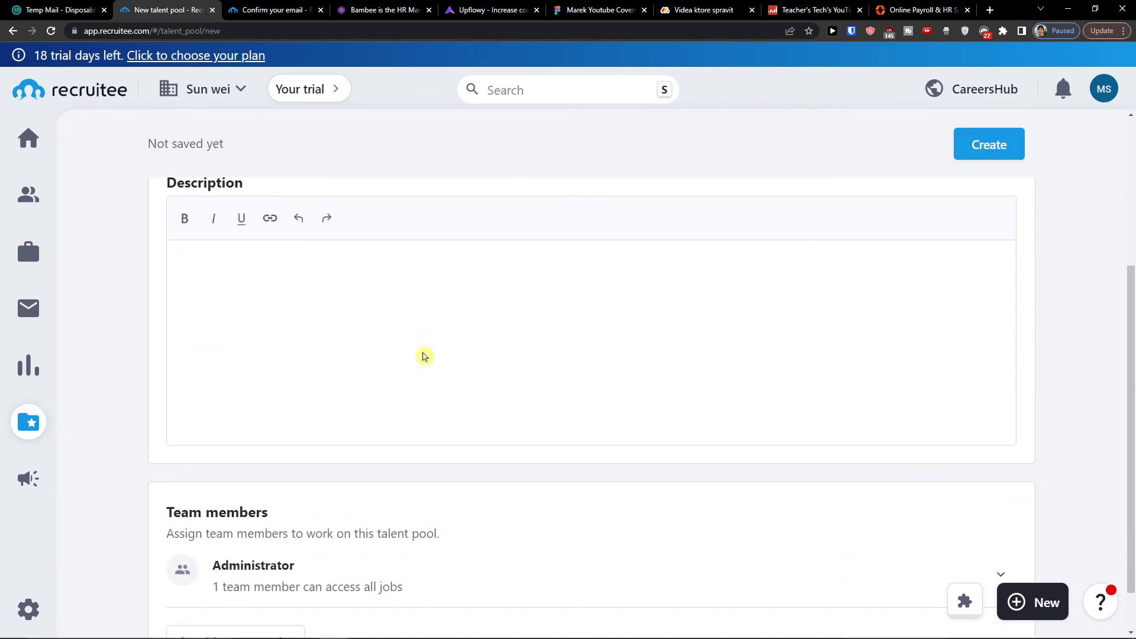
{"action": "scroll", "coordinate": [424, 356], "scroll_direction": "up", "scroll_amount": 4}
{"action": "scroll", "coordinate": [414, 346], "scroll_direction": "up", "scroll_amount": 1}
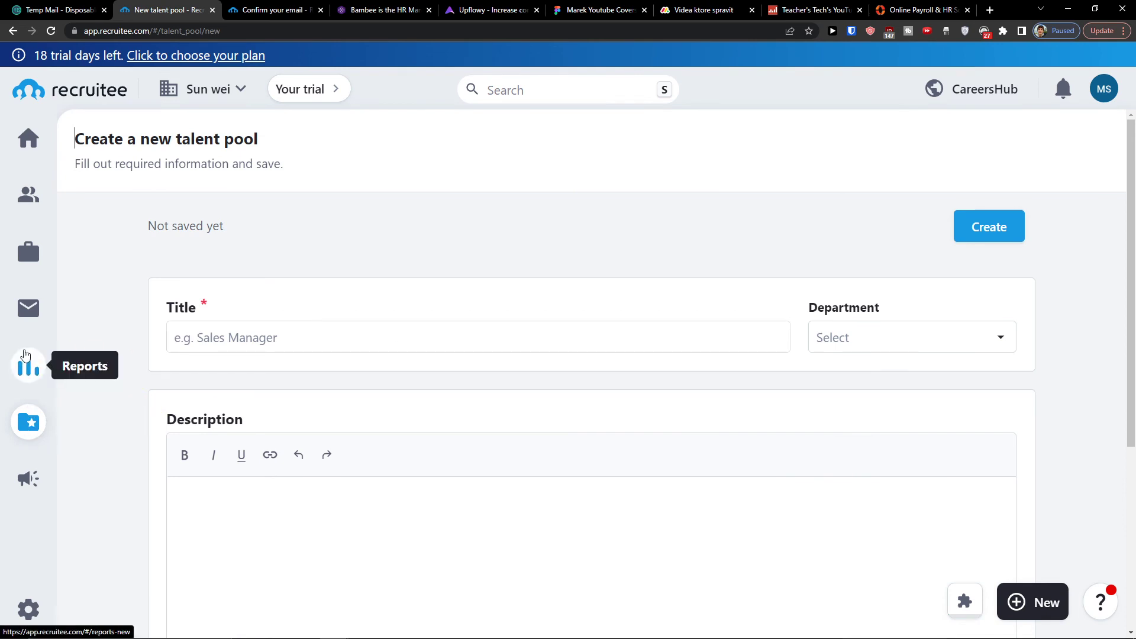
Create an Acquisition campaign for Coach at company and submit its job details.
{"action": "left_click", "coordinate": [27, 479]}
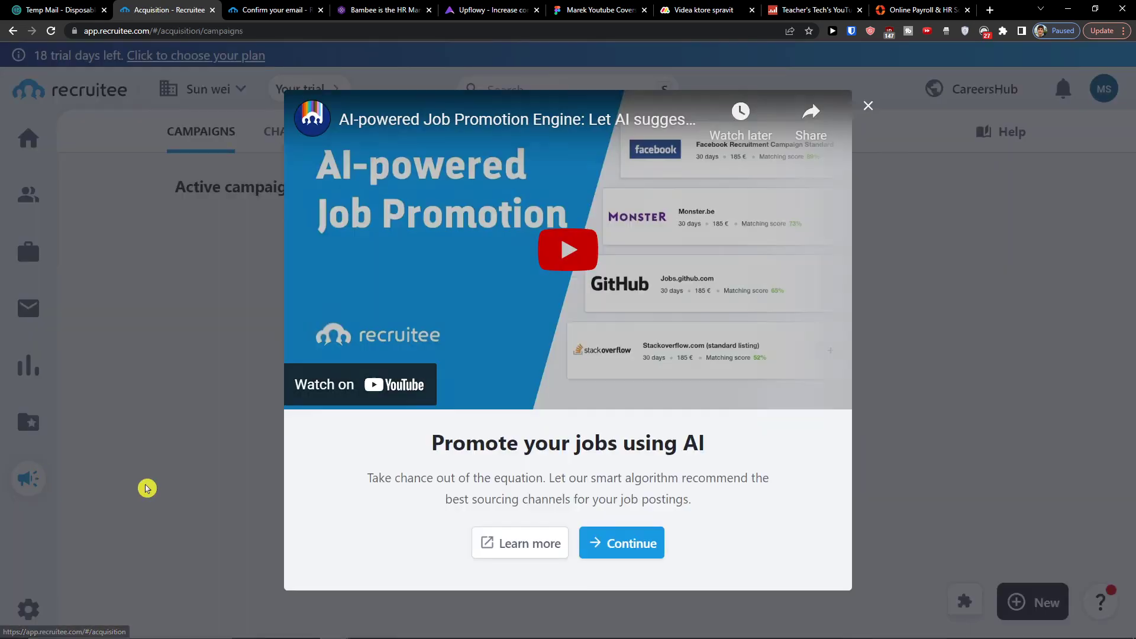
{"action": "left_click", "coordinate": [630, 540]}
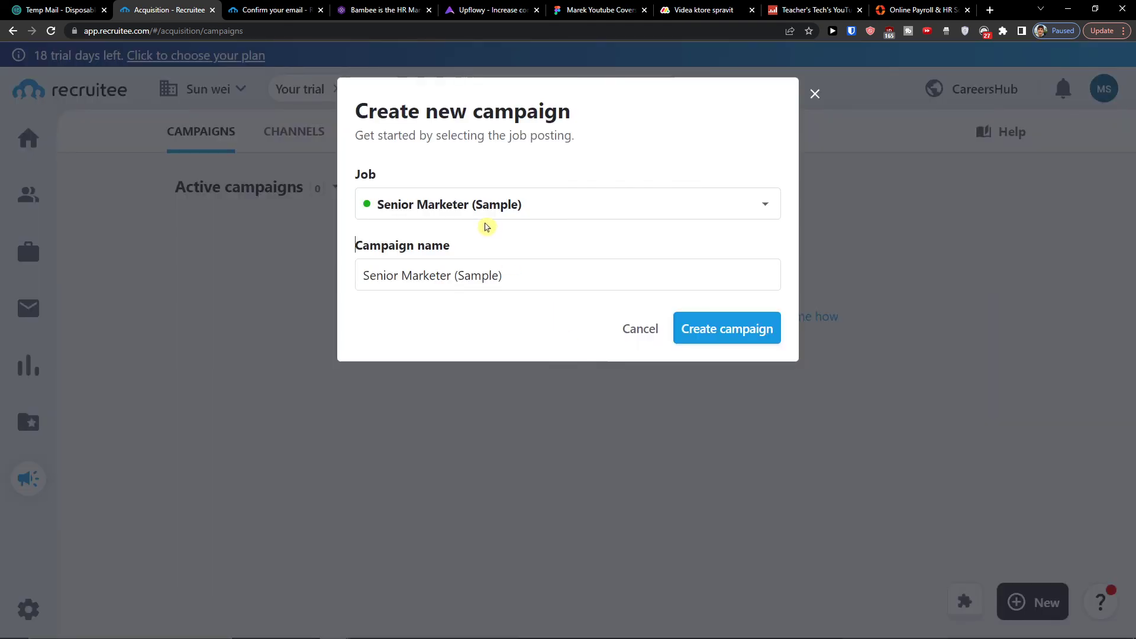
{"action": "left_click", "coordinate": [485, 227]}
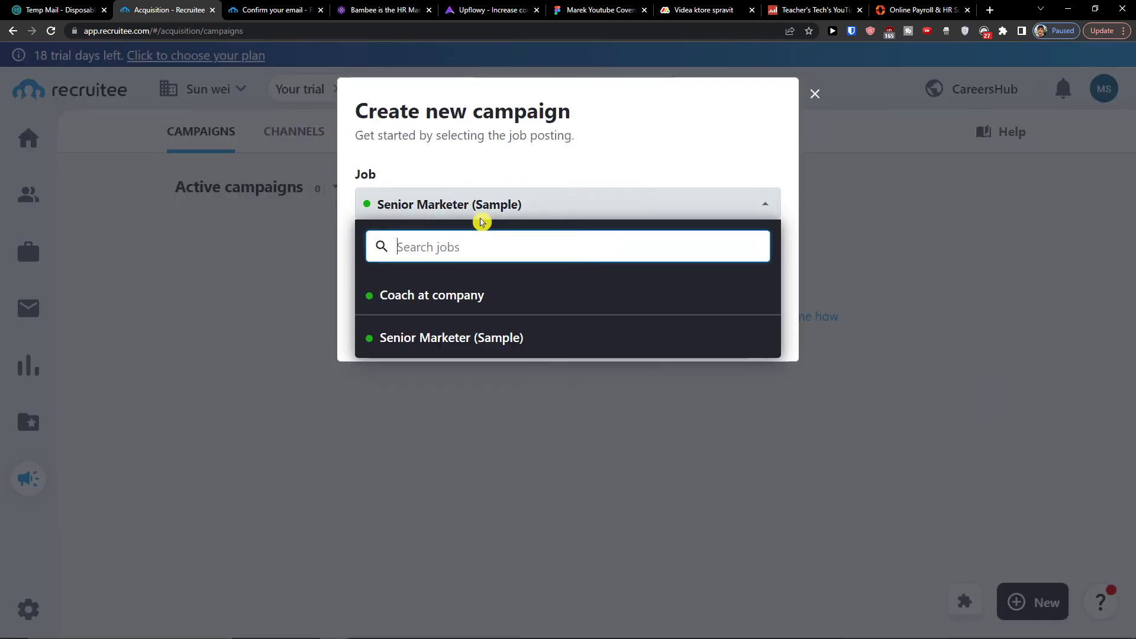
{"action": "left_click", "coordinate": [426, 314]}
{"action": "left_click", "coordinate": [726, 328]}
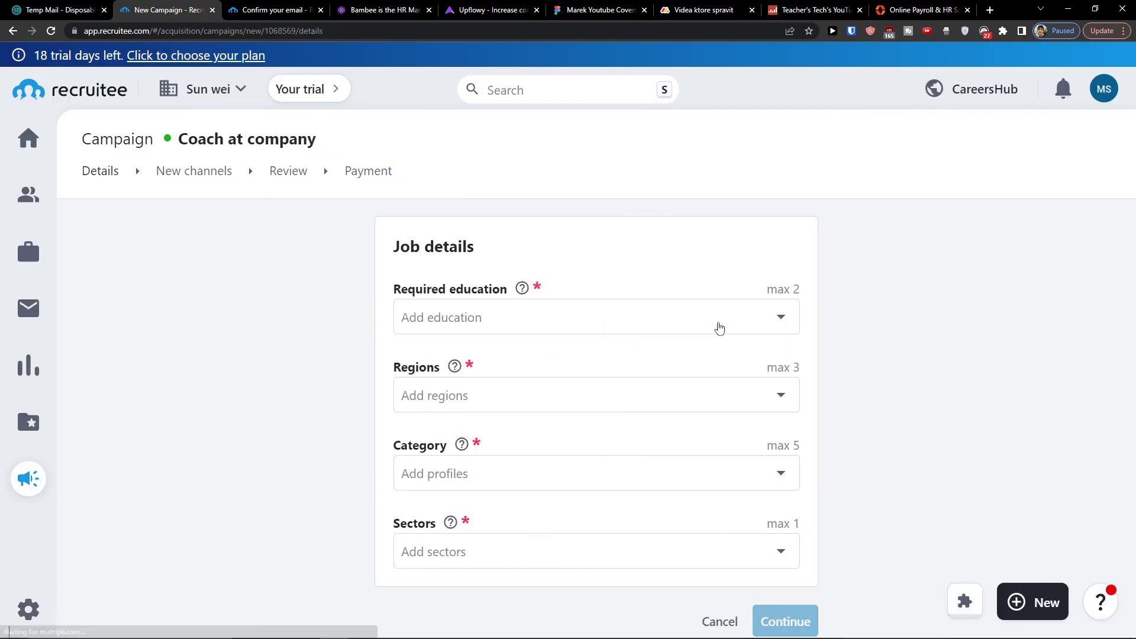
{"action": "scroll", "coordinate": [449, 370], "scroll_direction": "down", "scroll_amount": 1}
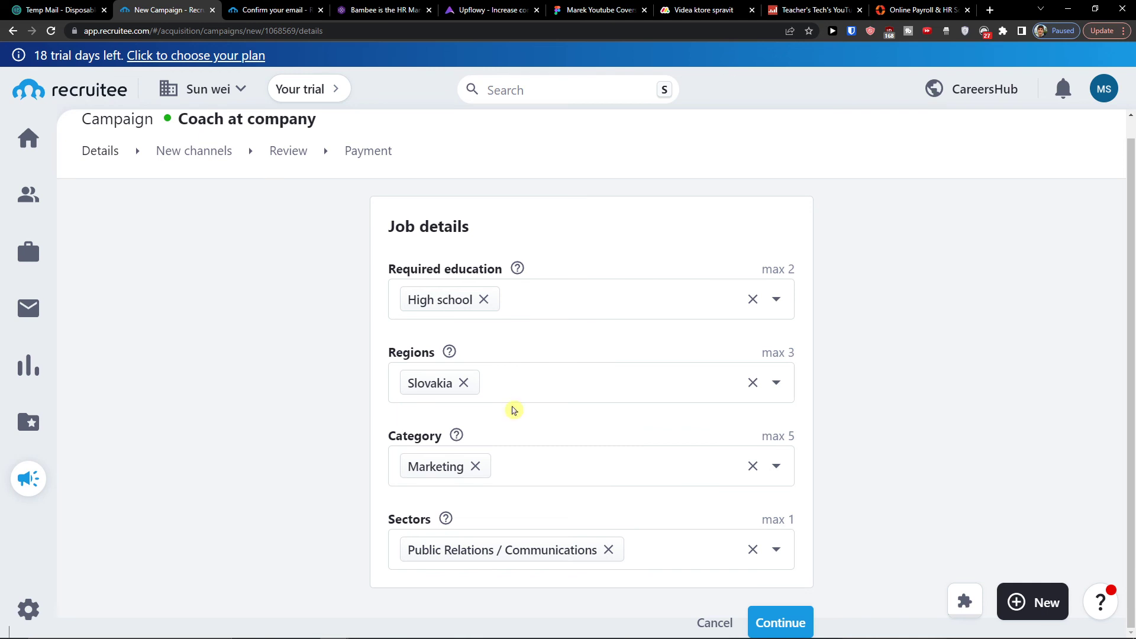
{"action": "left_click", "coordinate": [800, 620]}
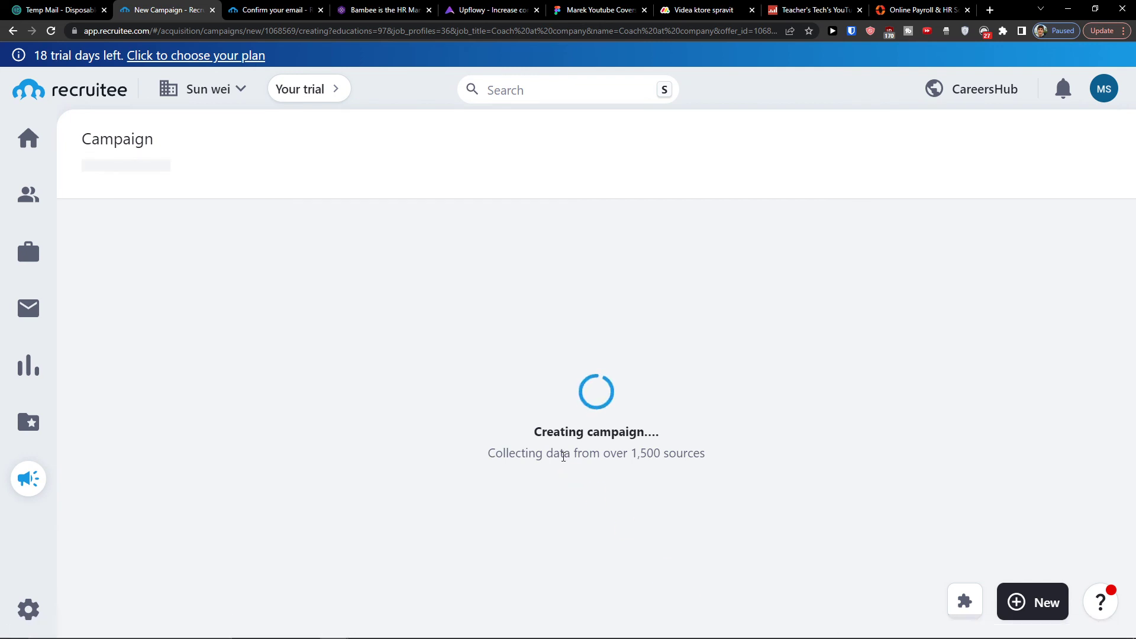
Load reddit.com in a private browser window, then close that window.
{"action": "key", "text": "ctrl+shift+n"}
{"action": "type", "text": "reddit.com"}
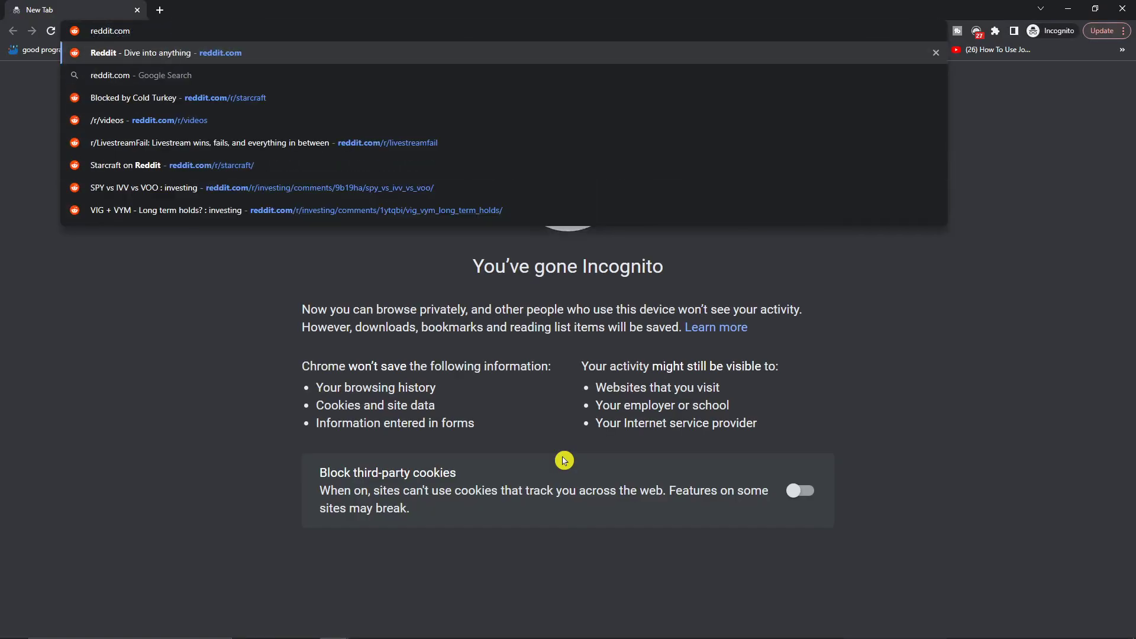
{"action": "key", "text": "Return"}
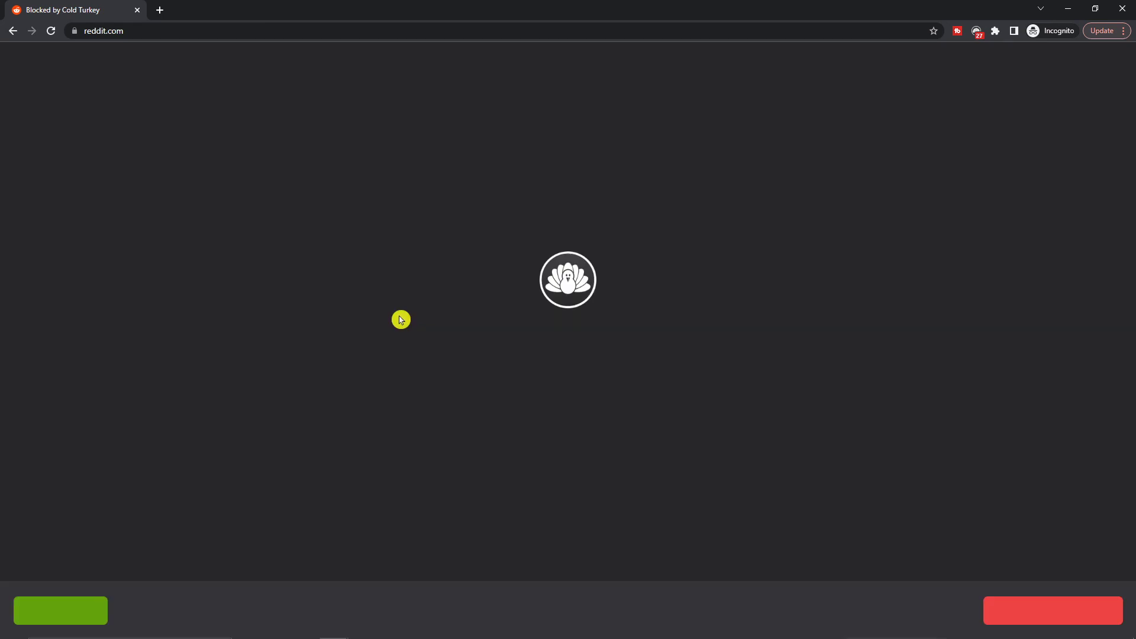
{"action": "left_click", "coordinate": [1131, 3]}
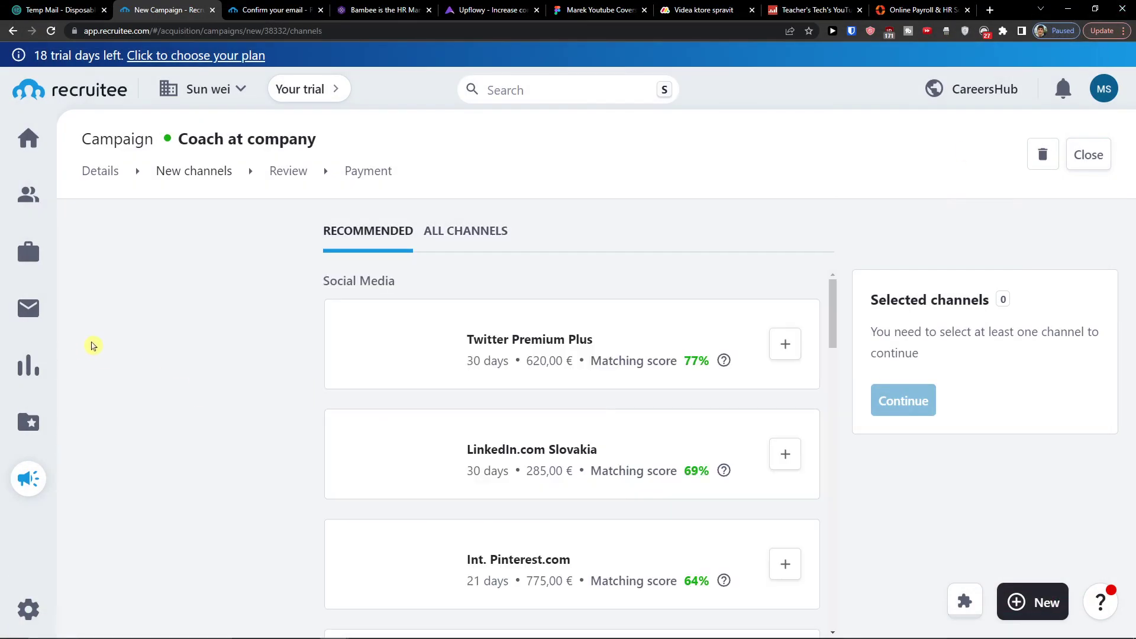
Add Euremotejobs.com (Featured), Remotive.com, Facebook + Instagram Premium and Pinterest.com to the campaign.
{"action": "scroll", "coordinate": [336, 362], "scroll_direction": "down", "scroll_amount": 1}
{"action": "scroll", "coordinate": [367, 367], "scroll_direction": "down", "scroll_amount": 1}
{"action": "scroll", "coordinate": [566, 395], "scroll_direction": "up", "scroll_amount": 3}
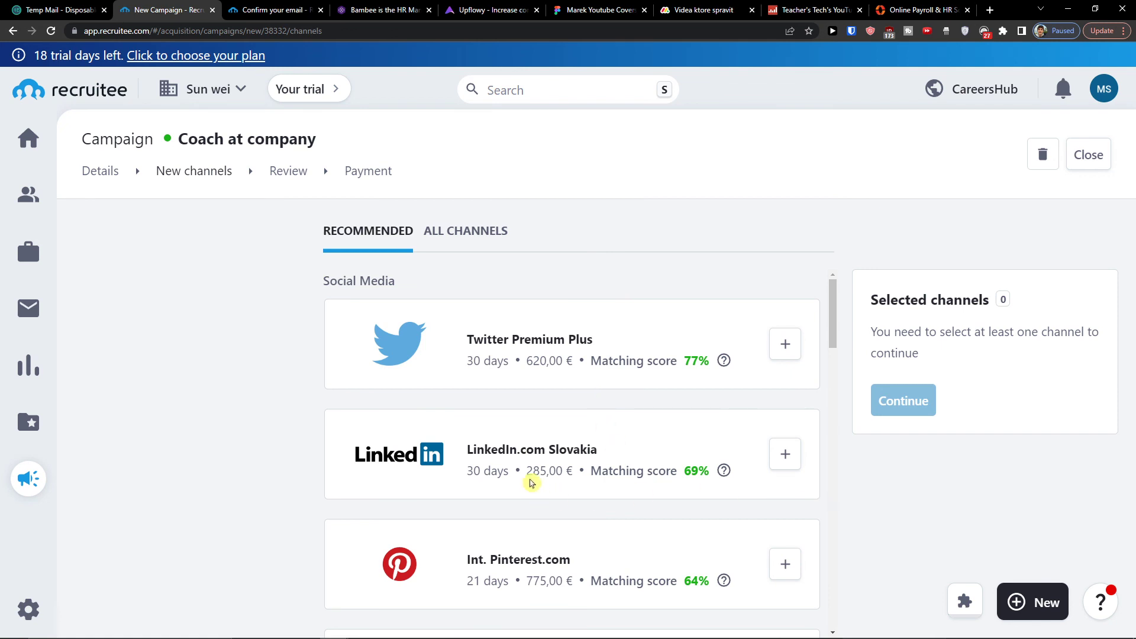
{"action": "scroll", "coordinate": [535, 355], "scroll_direction": "down", "scroll_amount": 10}
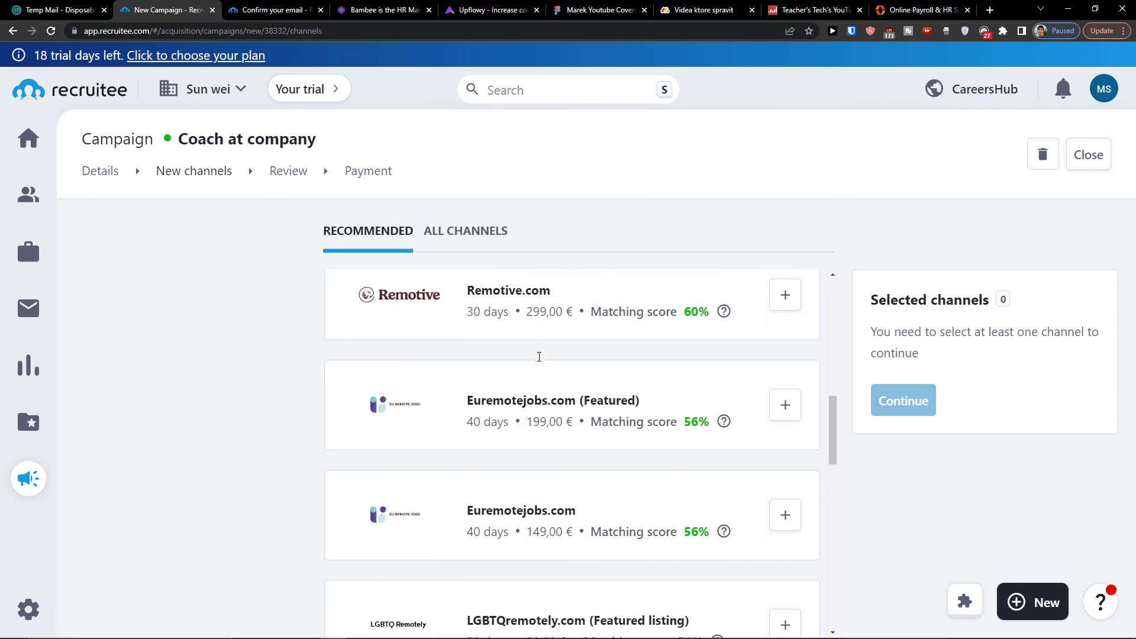
{"action": "left_click", "coordinate": [780, 413]}
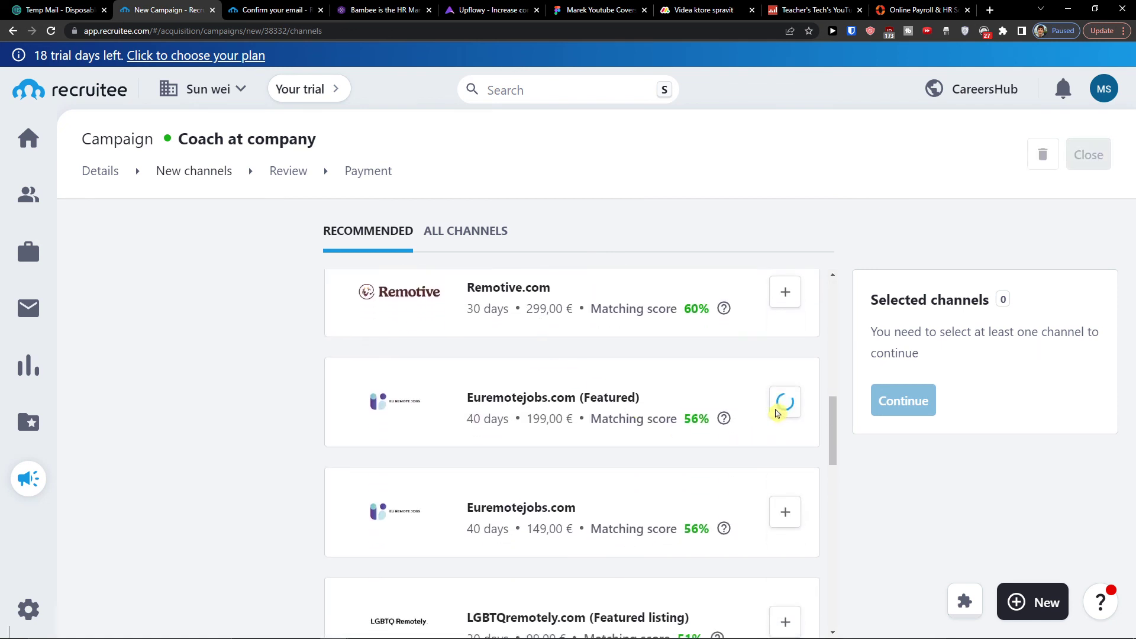
{"action": "scroll", "coordinate": [779, 408], "scroll_direction": "up", "scroll_amount": 1}
{"action": "left_click", "coordinate": [787, 370]}
{"action": "scroll", "coordinate": [778, 398], "scroll_direction": "up", "scroll_amount": 4}
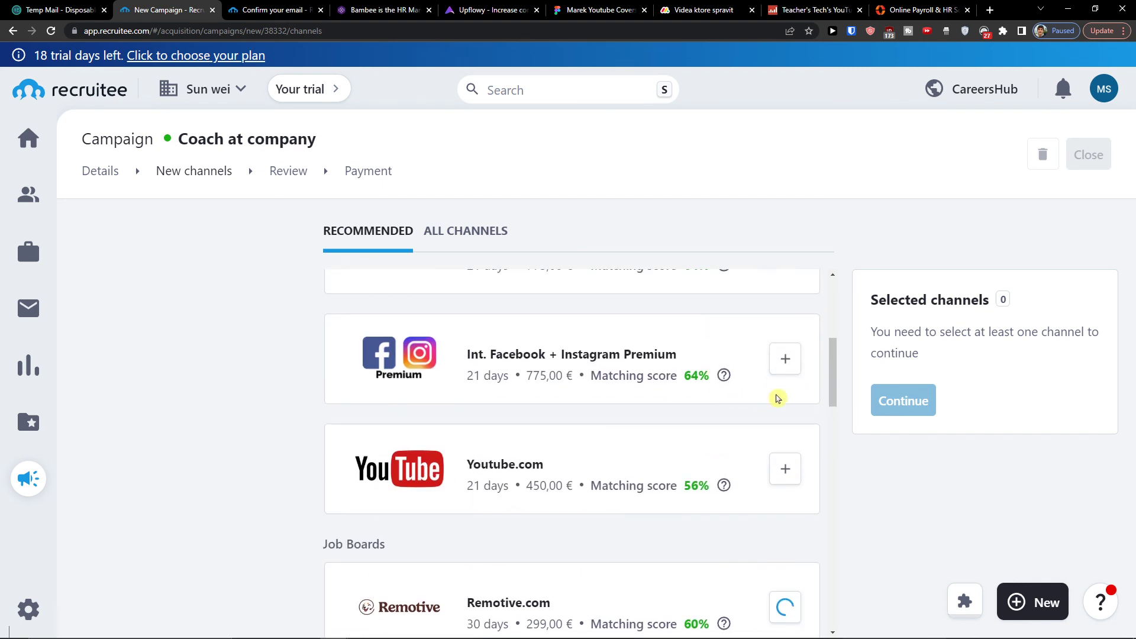
{"action": "left_click", "coordinate": [790, 367]}
{"action": "scroll", "coordinate": [710, 397], "scroll_direction": "up", "scroll_amount": 2}
{"action": "left_click", "coordinate": [790, 405]}
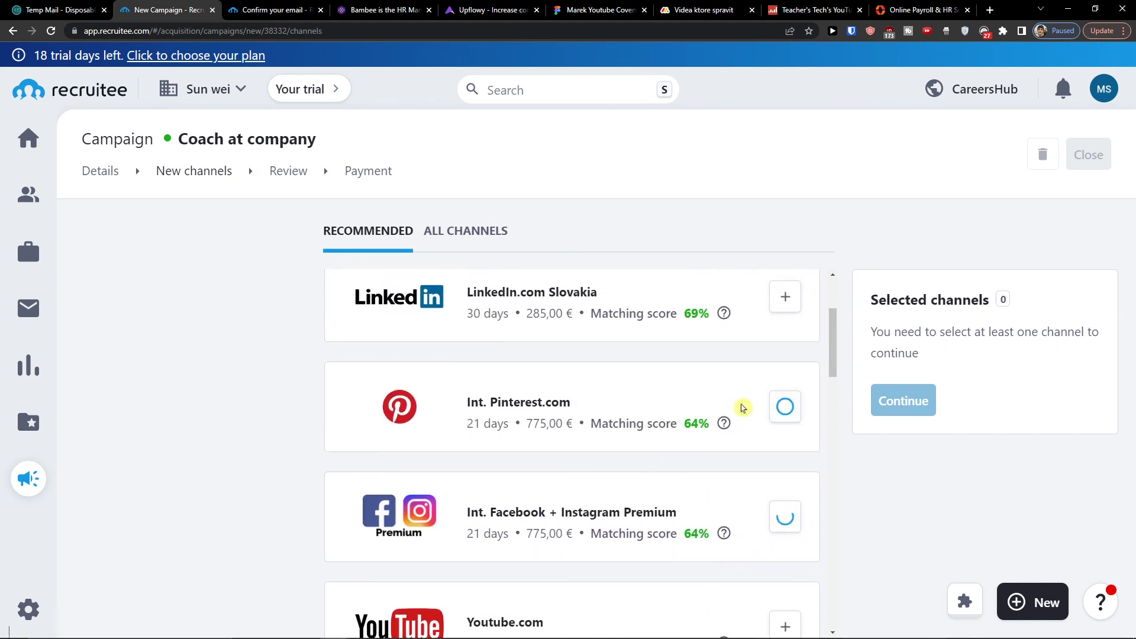
Review the selected channels and the 498,00 € total, then go to the dashboard Events page.
{"action": "scroll", "coordinate": [616, 428], "scroll_direction": "down", "scroll_amount": 10}
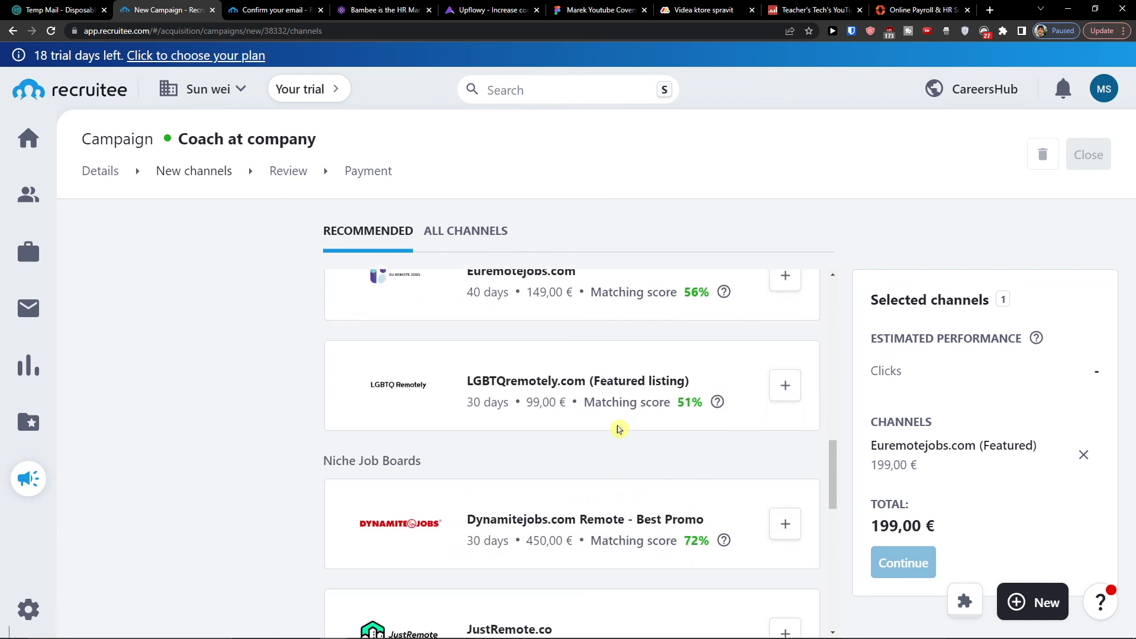
{"action": "scroll", "coordinate": [786, 473], "scroll_direction": "up", "scroll_amount": 8}
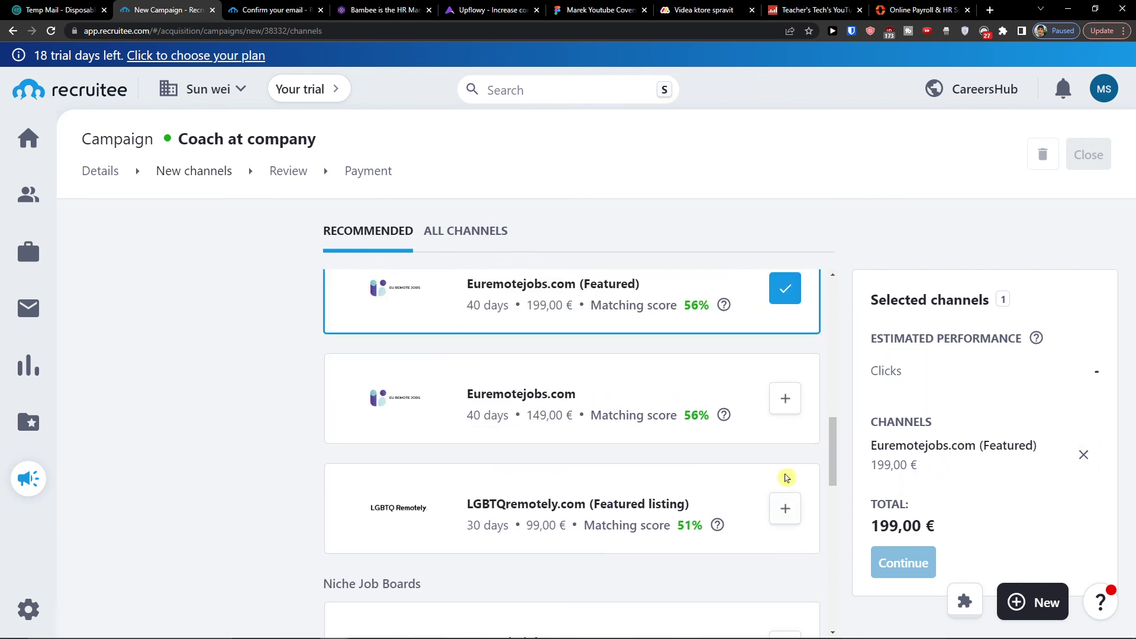
{"action": "mouse_move", "coordinate": [648, 636]}
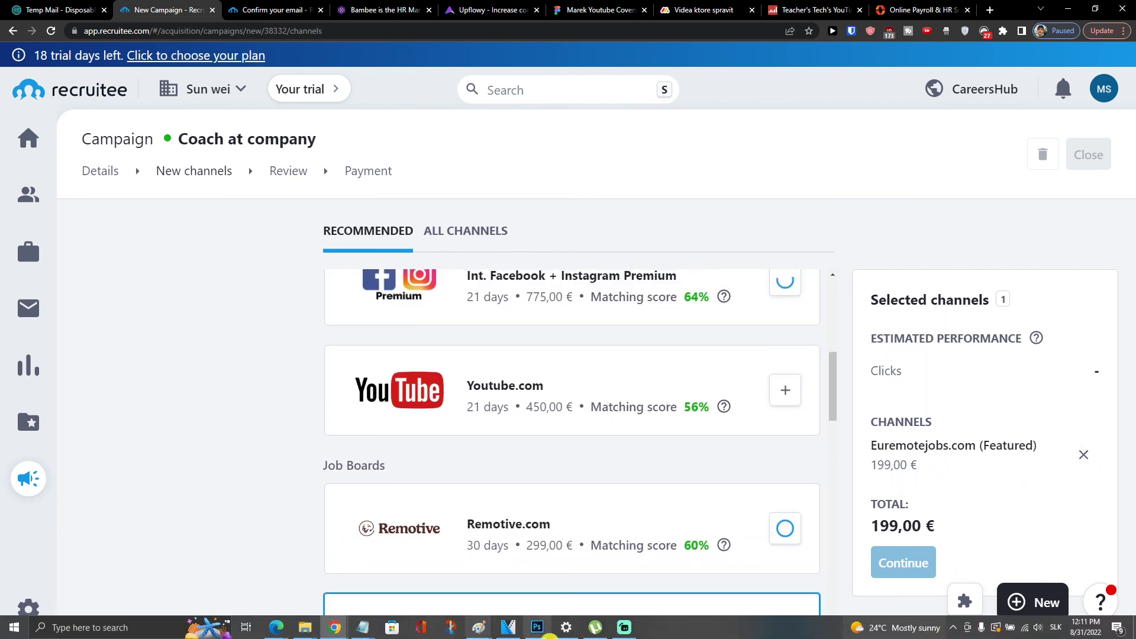
{"action": "scroll", "coordinate": [380, 515], "scroll_direction": "up", "scroll_amount": 5}
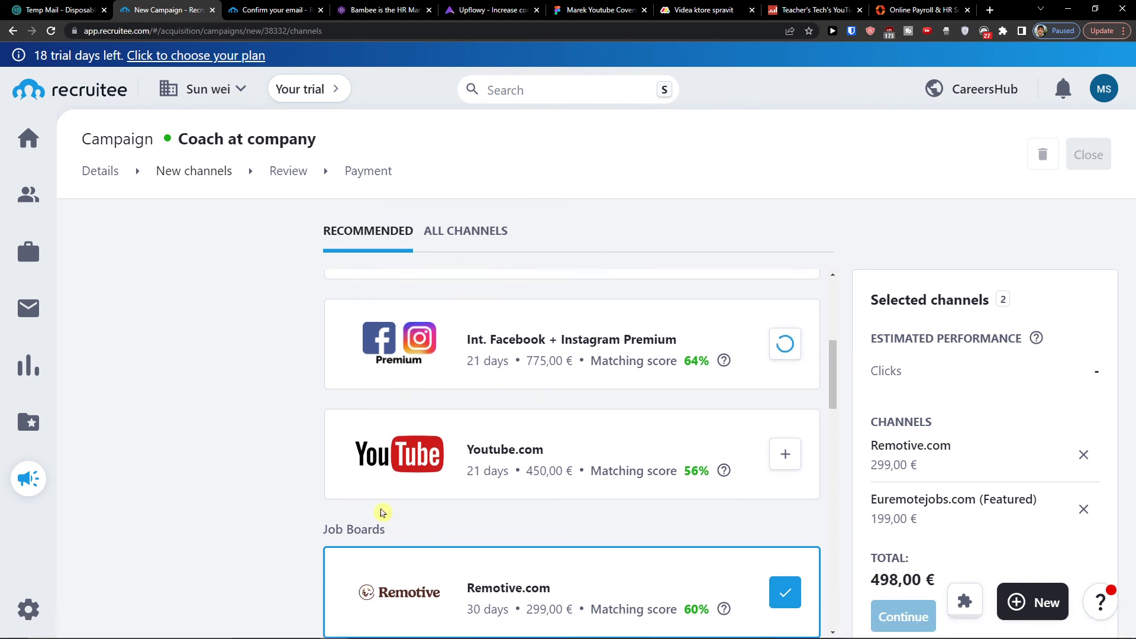
{"action": "left_click", "coordinate": [28, 138]}
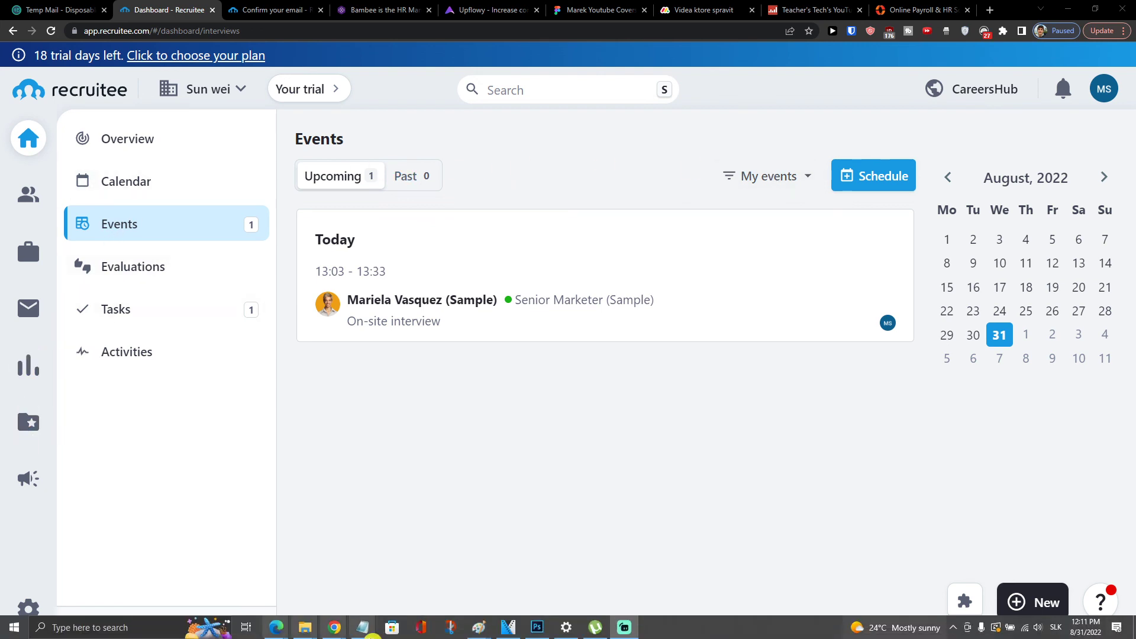
Stay on the dashboard Events list showing today's 13:03–13:33 on-site interview.
{"action": "left_click", "coordinate": [485, 636]}
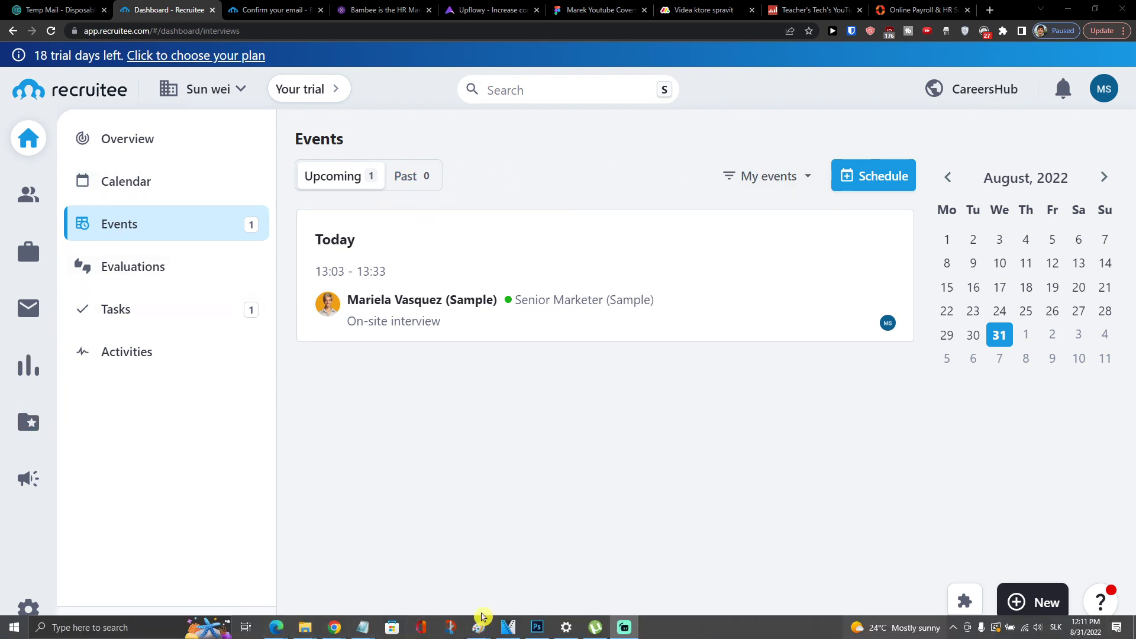